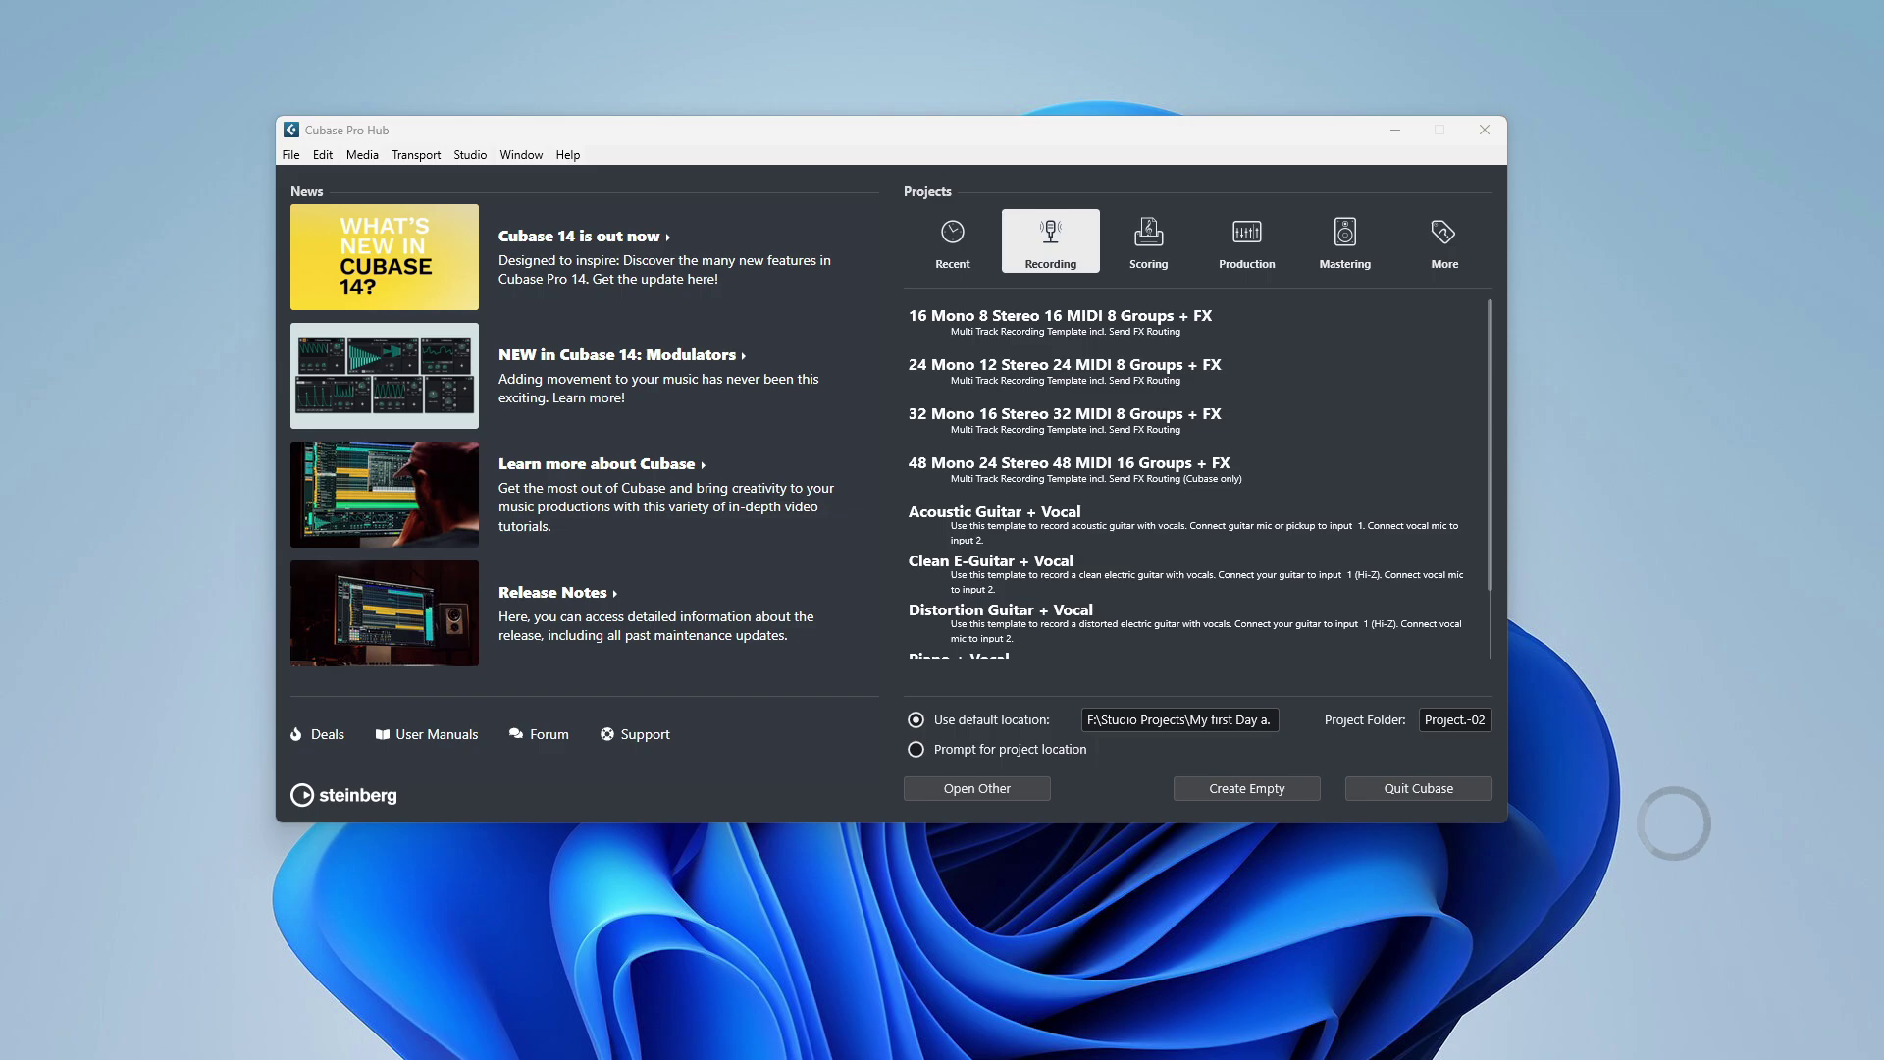
Launch Google Chrome from Windows search.
key("super")
type("chor")
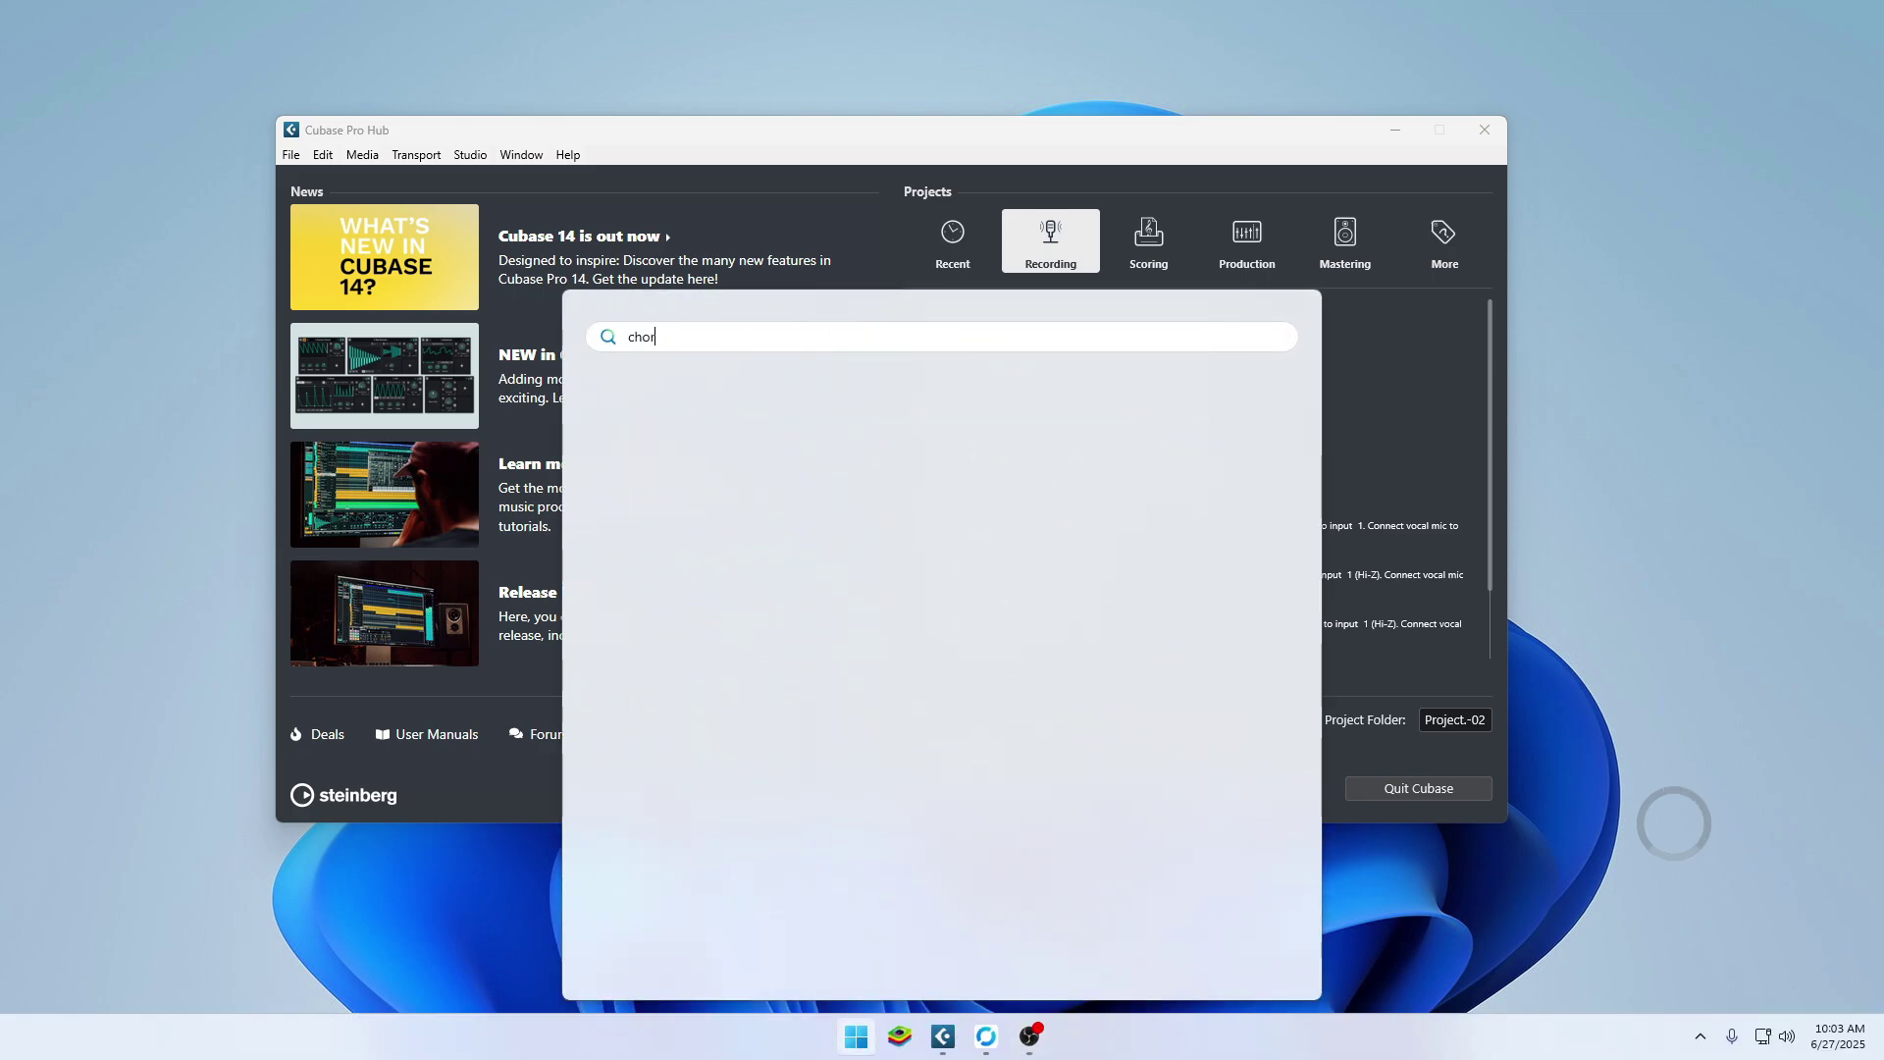
key("BackSpace")
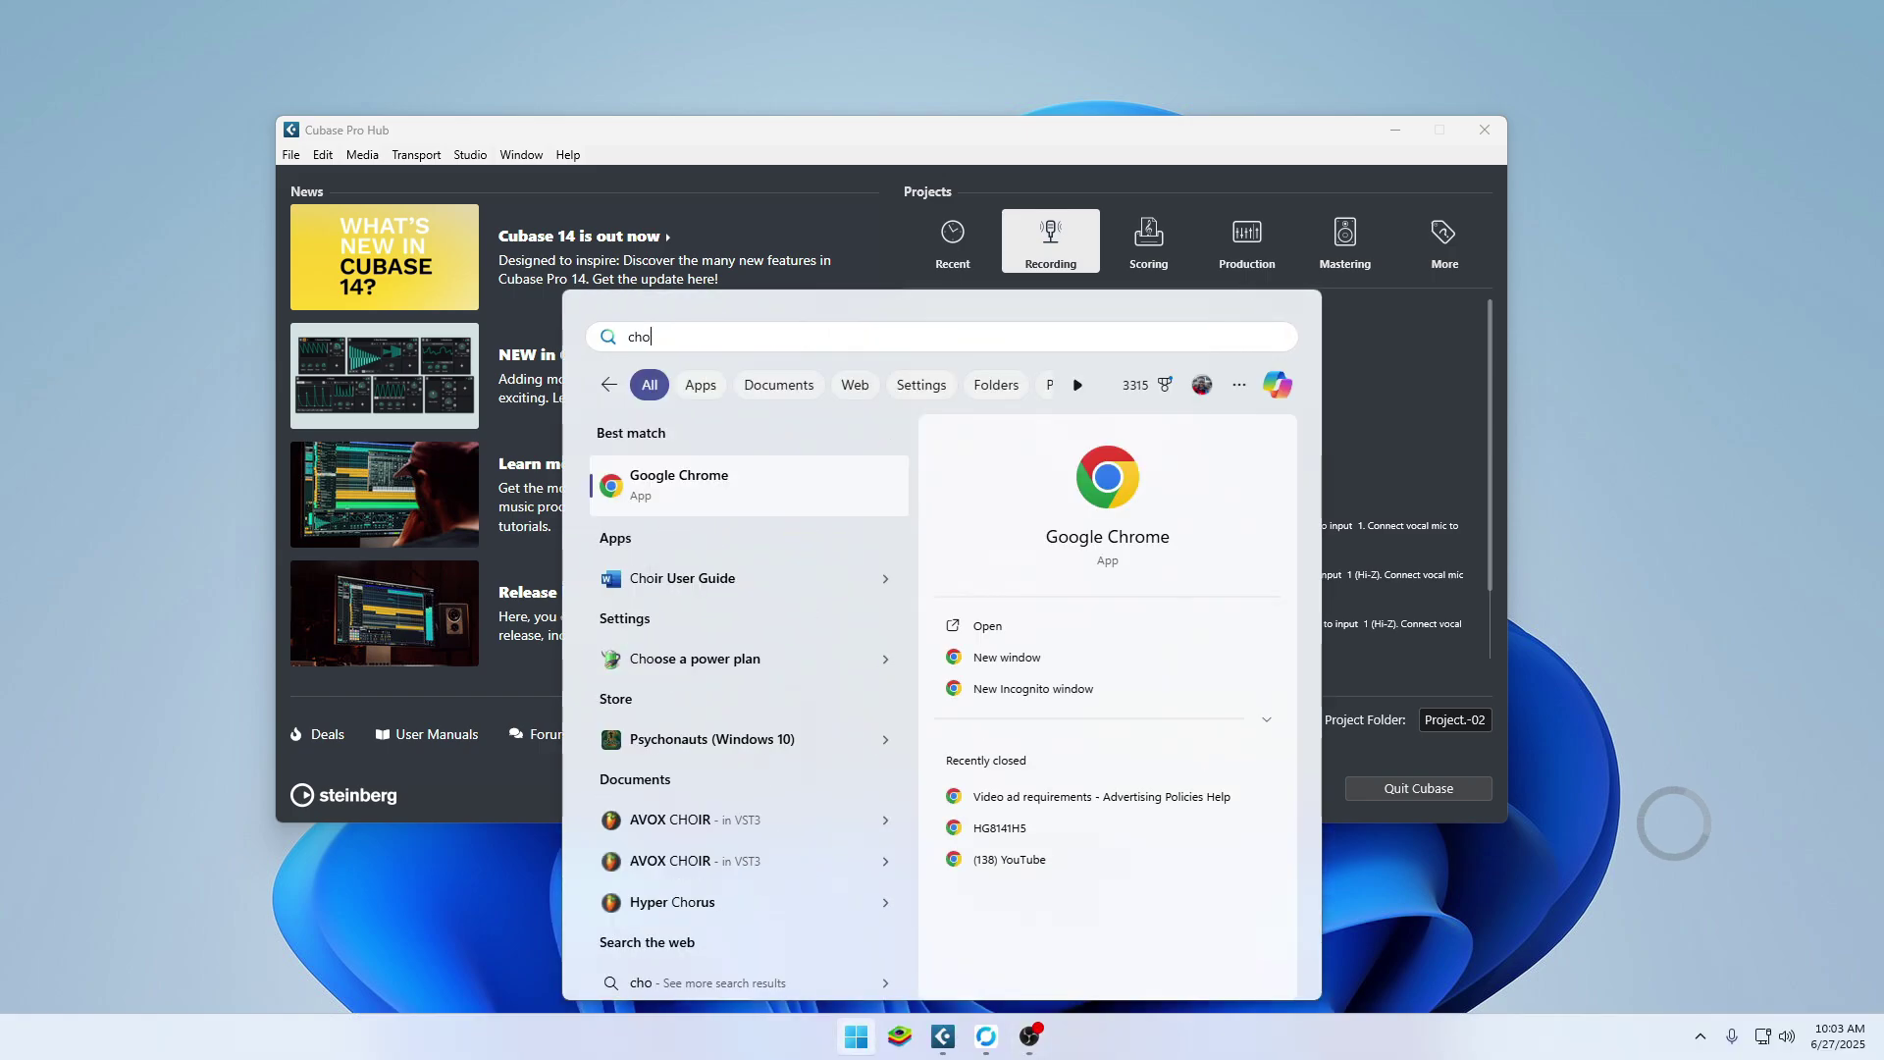
key("Escape")
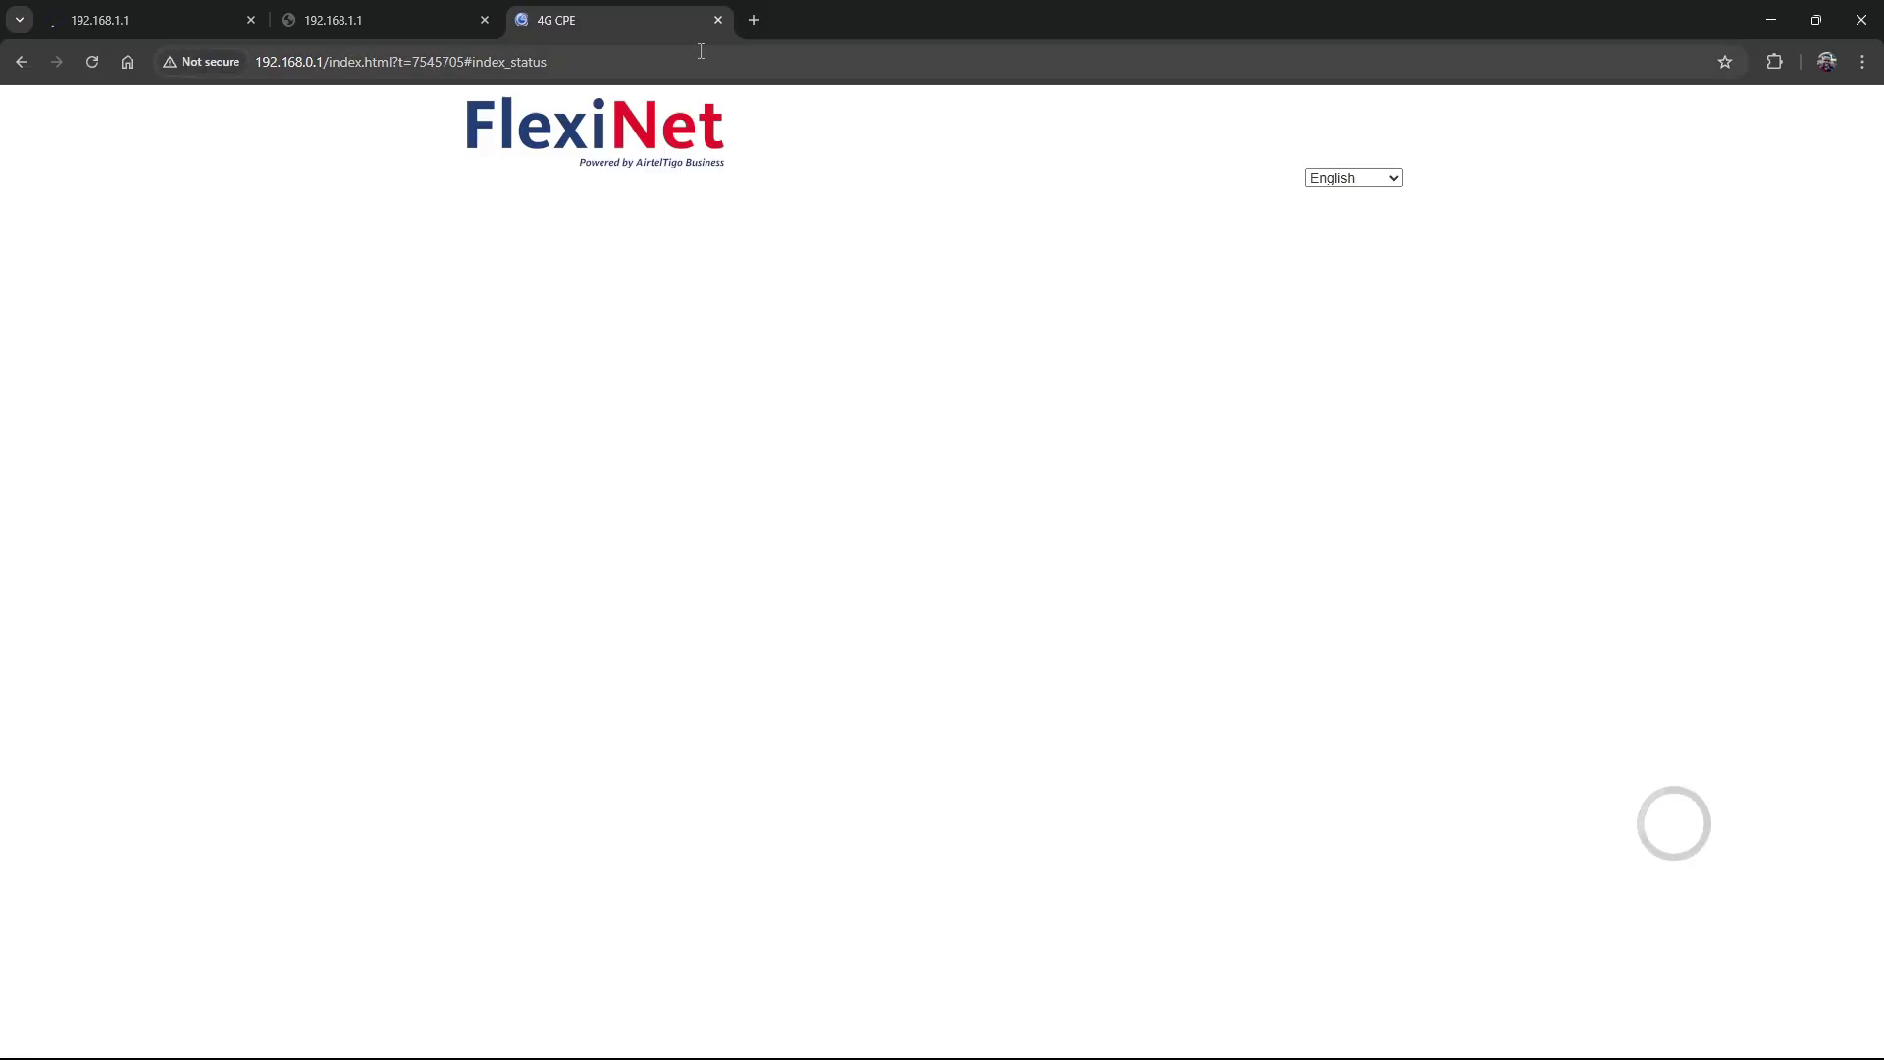
Search for 'Behringer UMC 202HD drivers', replacing the earlier Focusrite 2i2 3rd gen query.
type("Focusri")
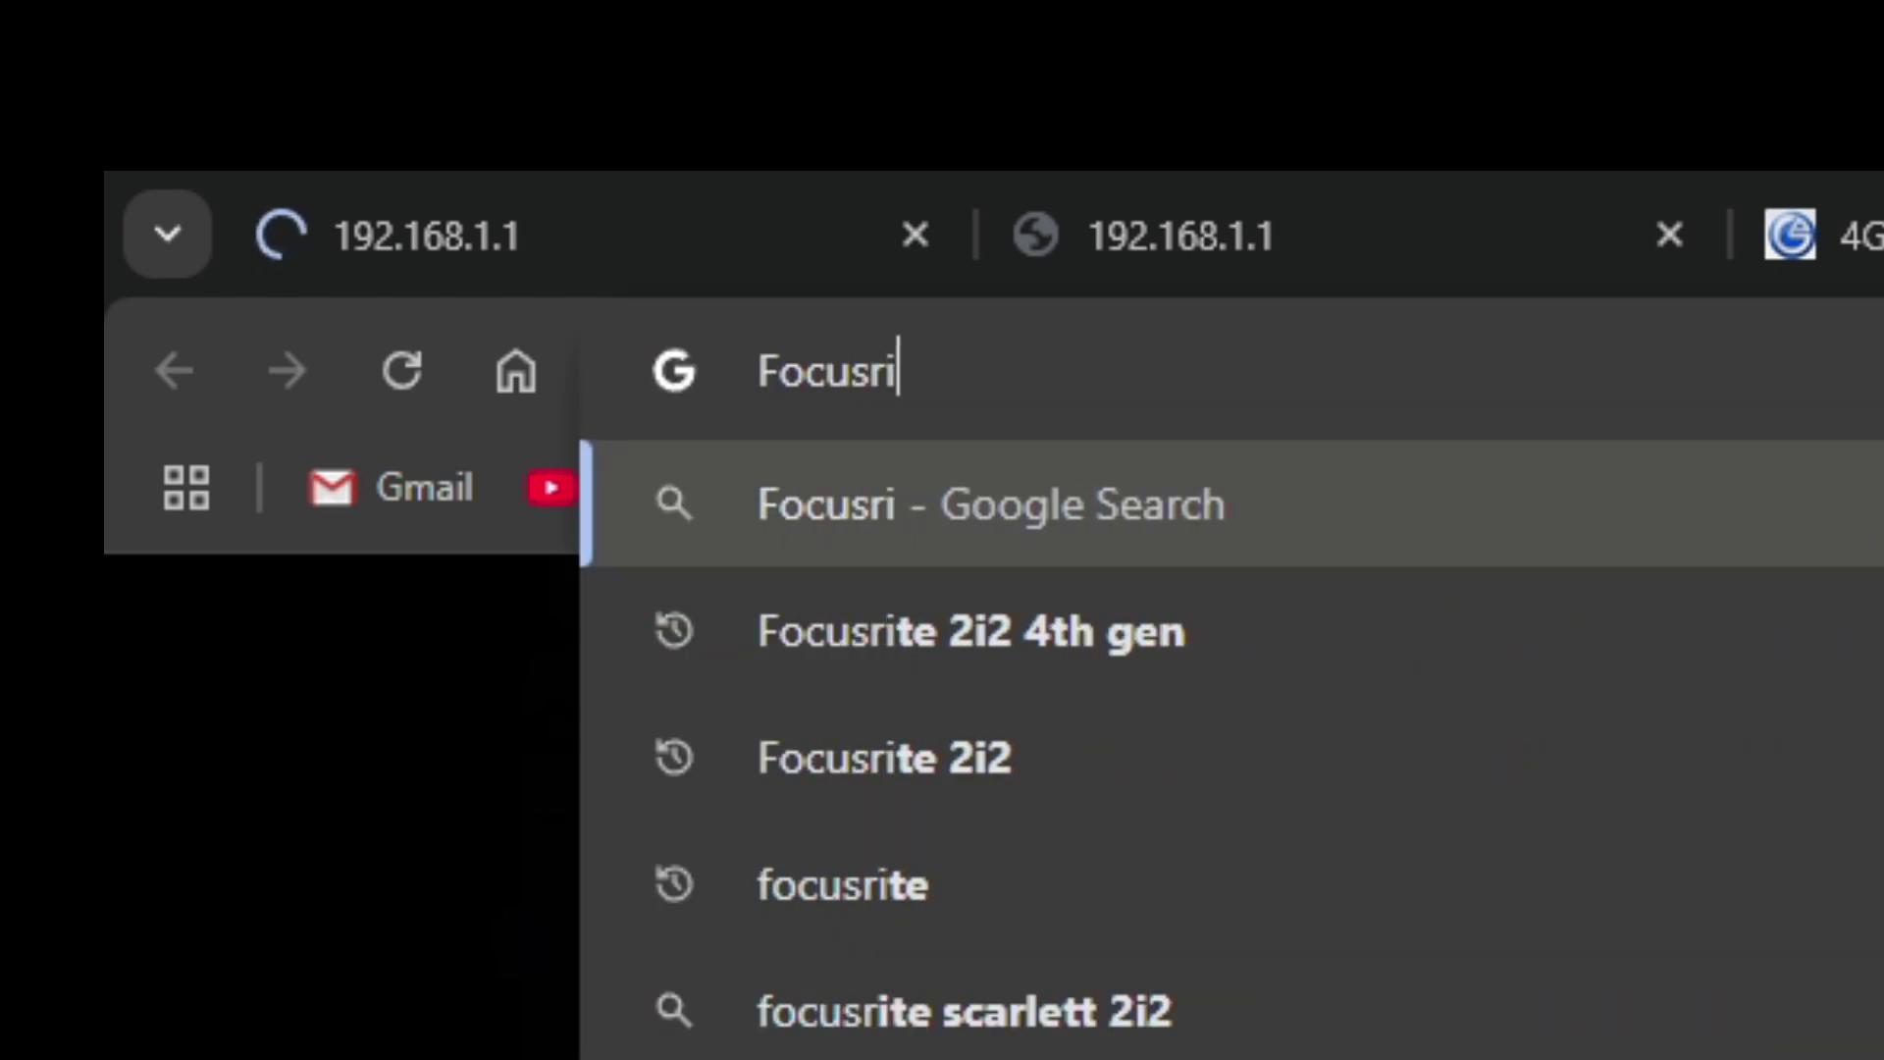
type("te 2i2")
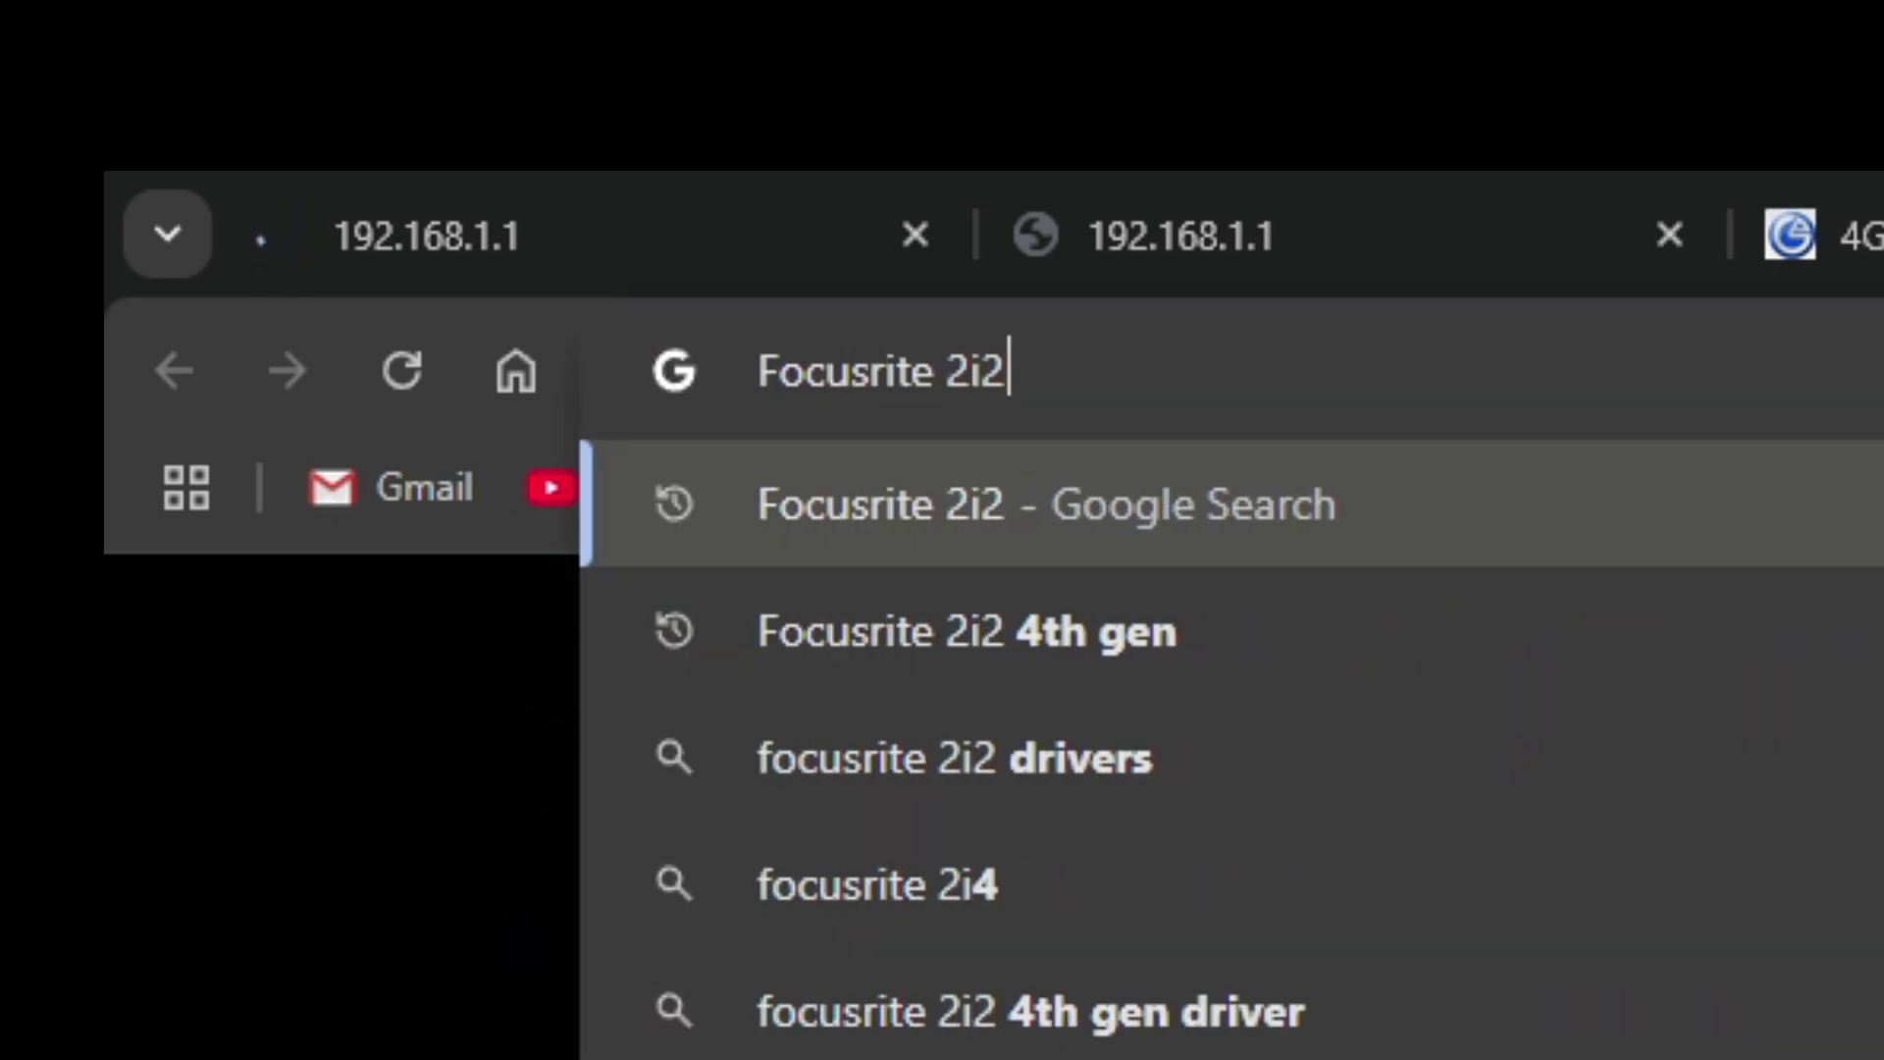
type(" 3rd")
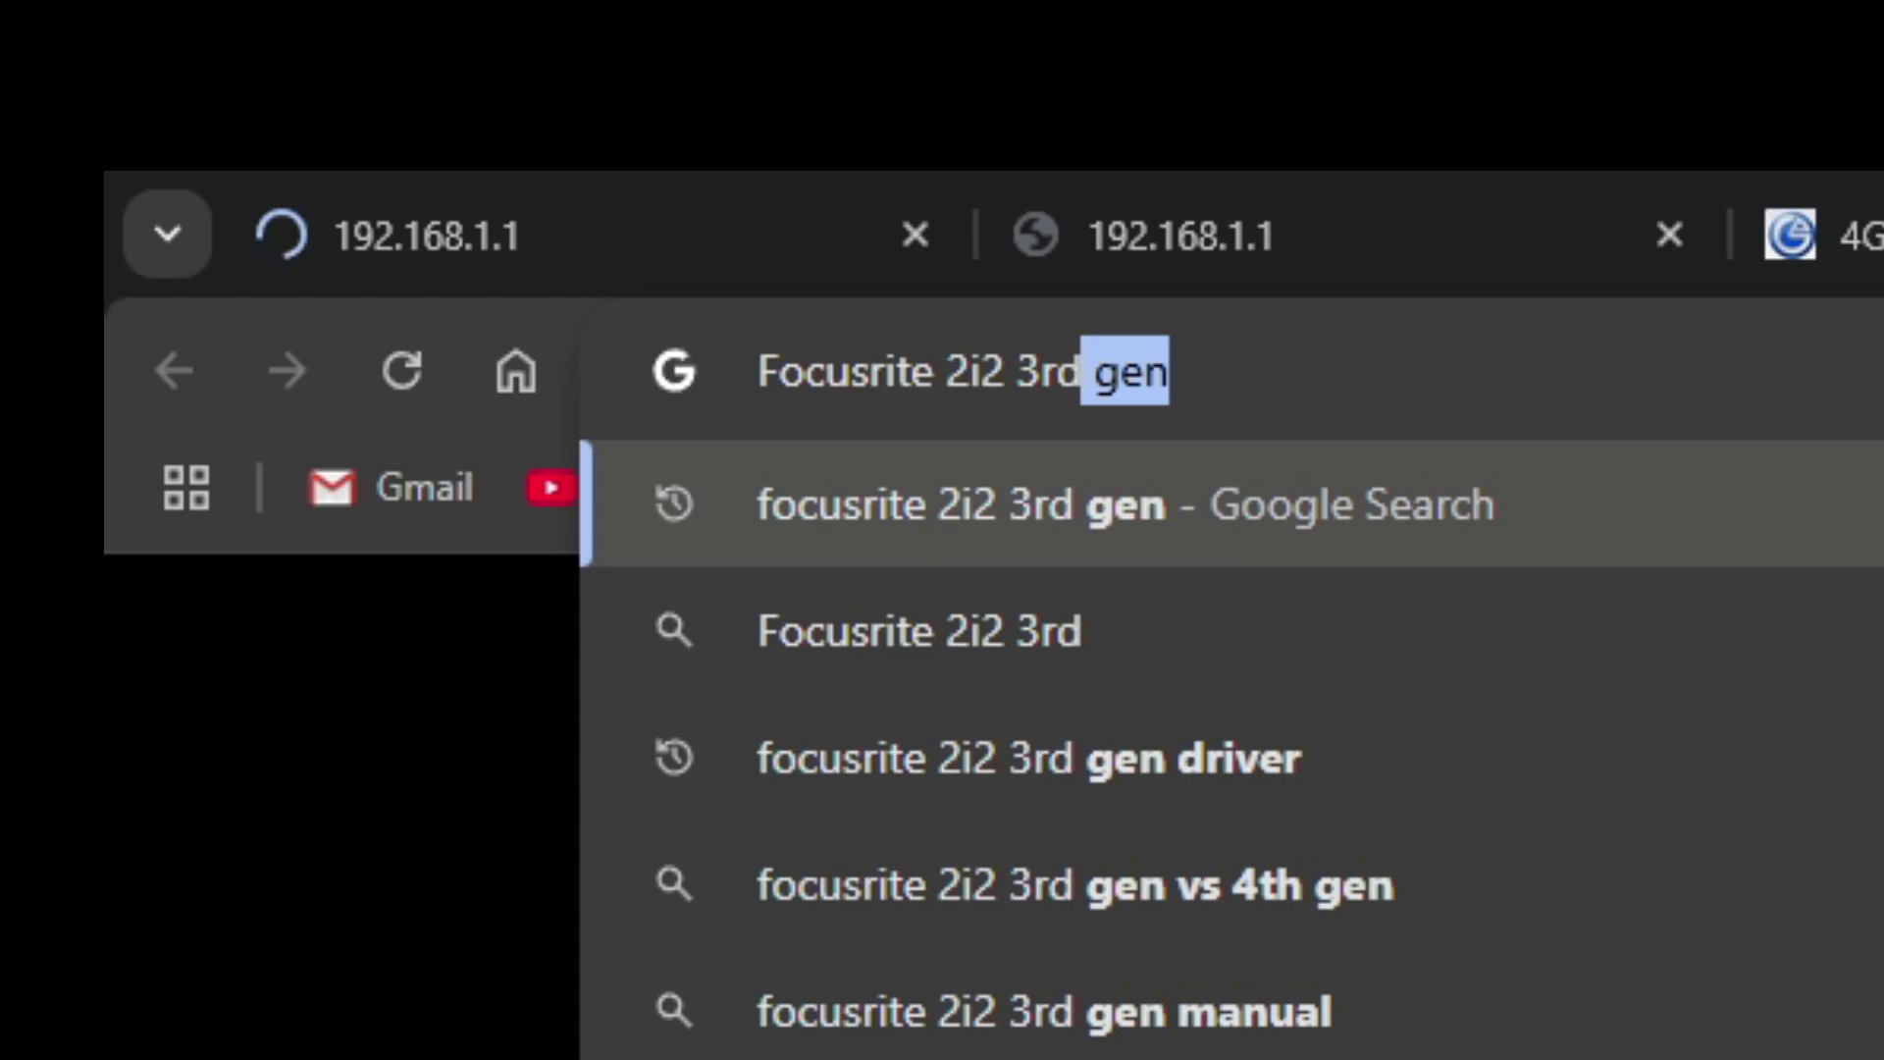
type(" gen drivers")
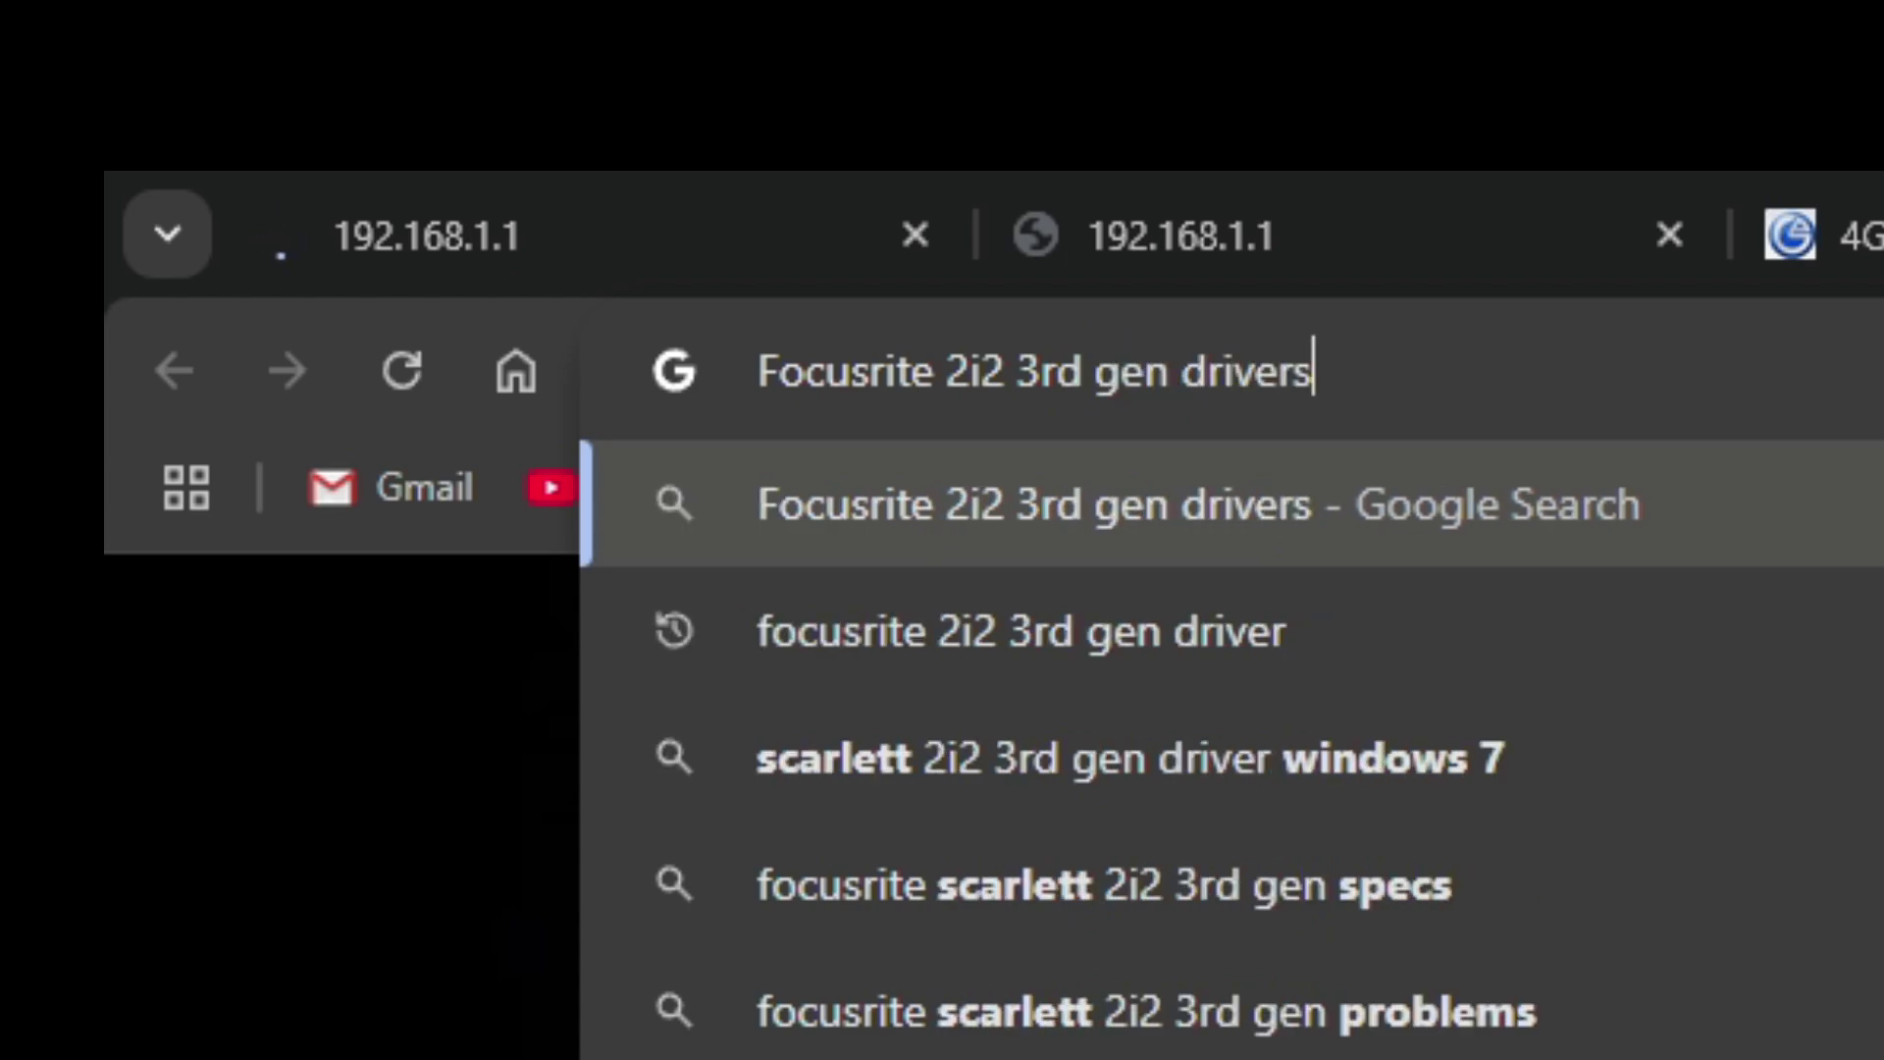
left_click_drag(1370, 377, 707, 388)
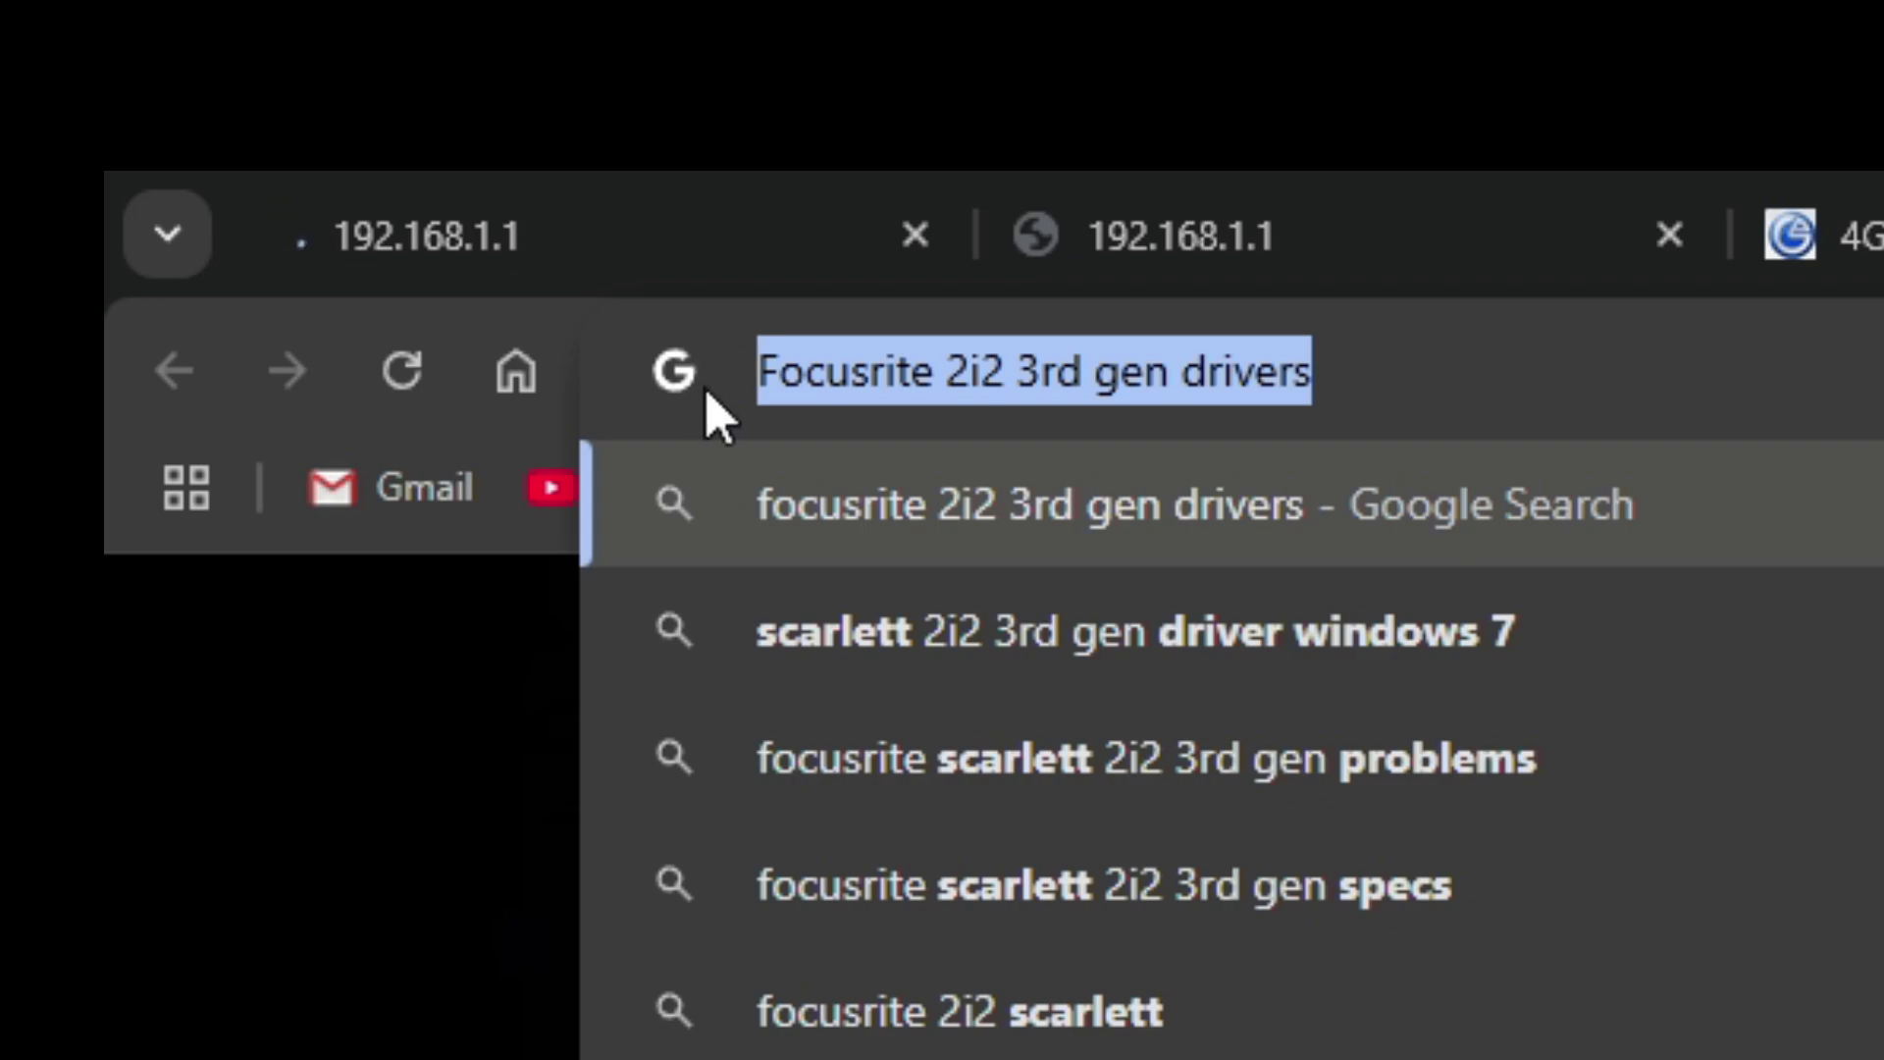
left_click(997, 371)
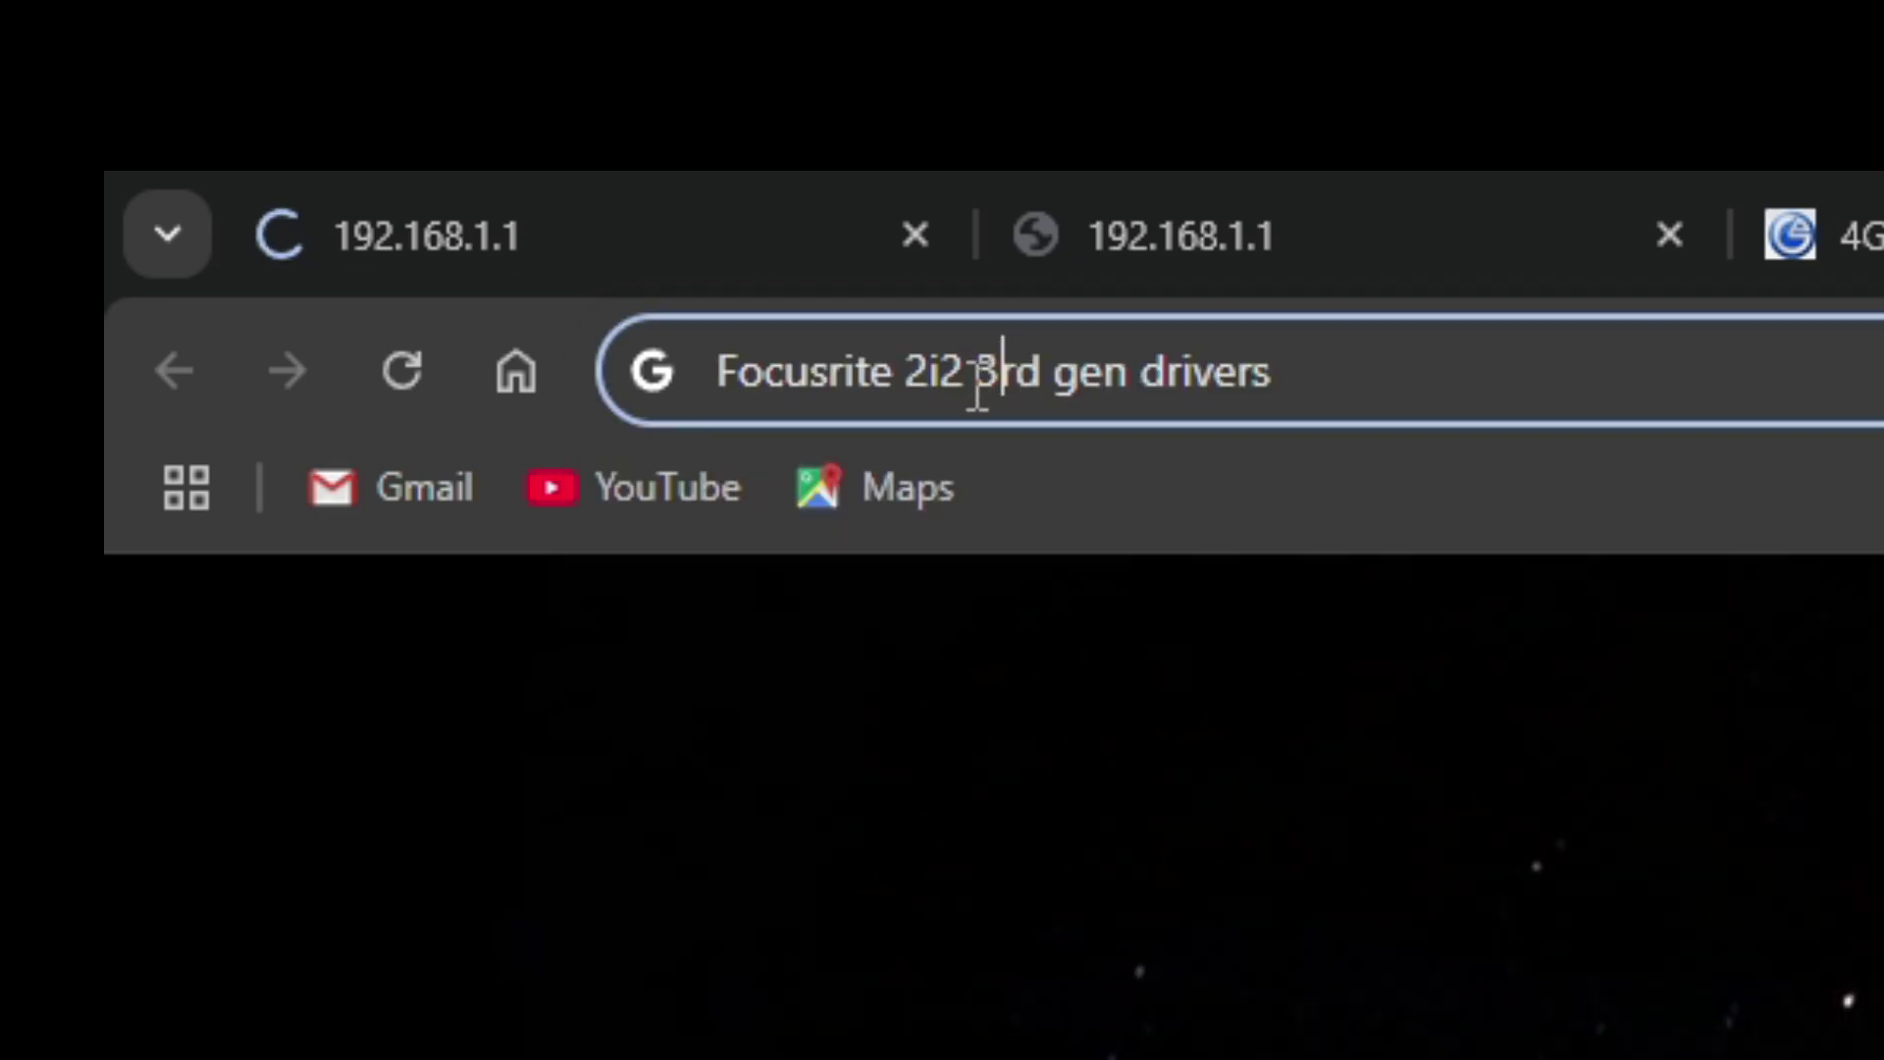
left_click_drag(968, 380, 1224, 370)
left_click(1301, 383)
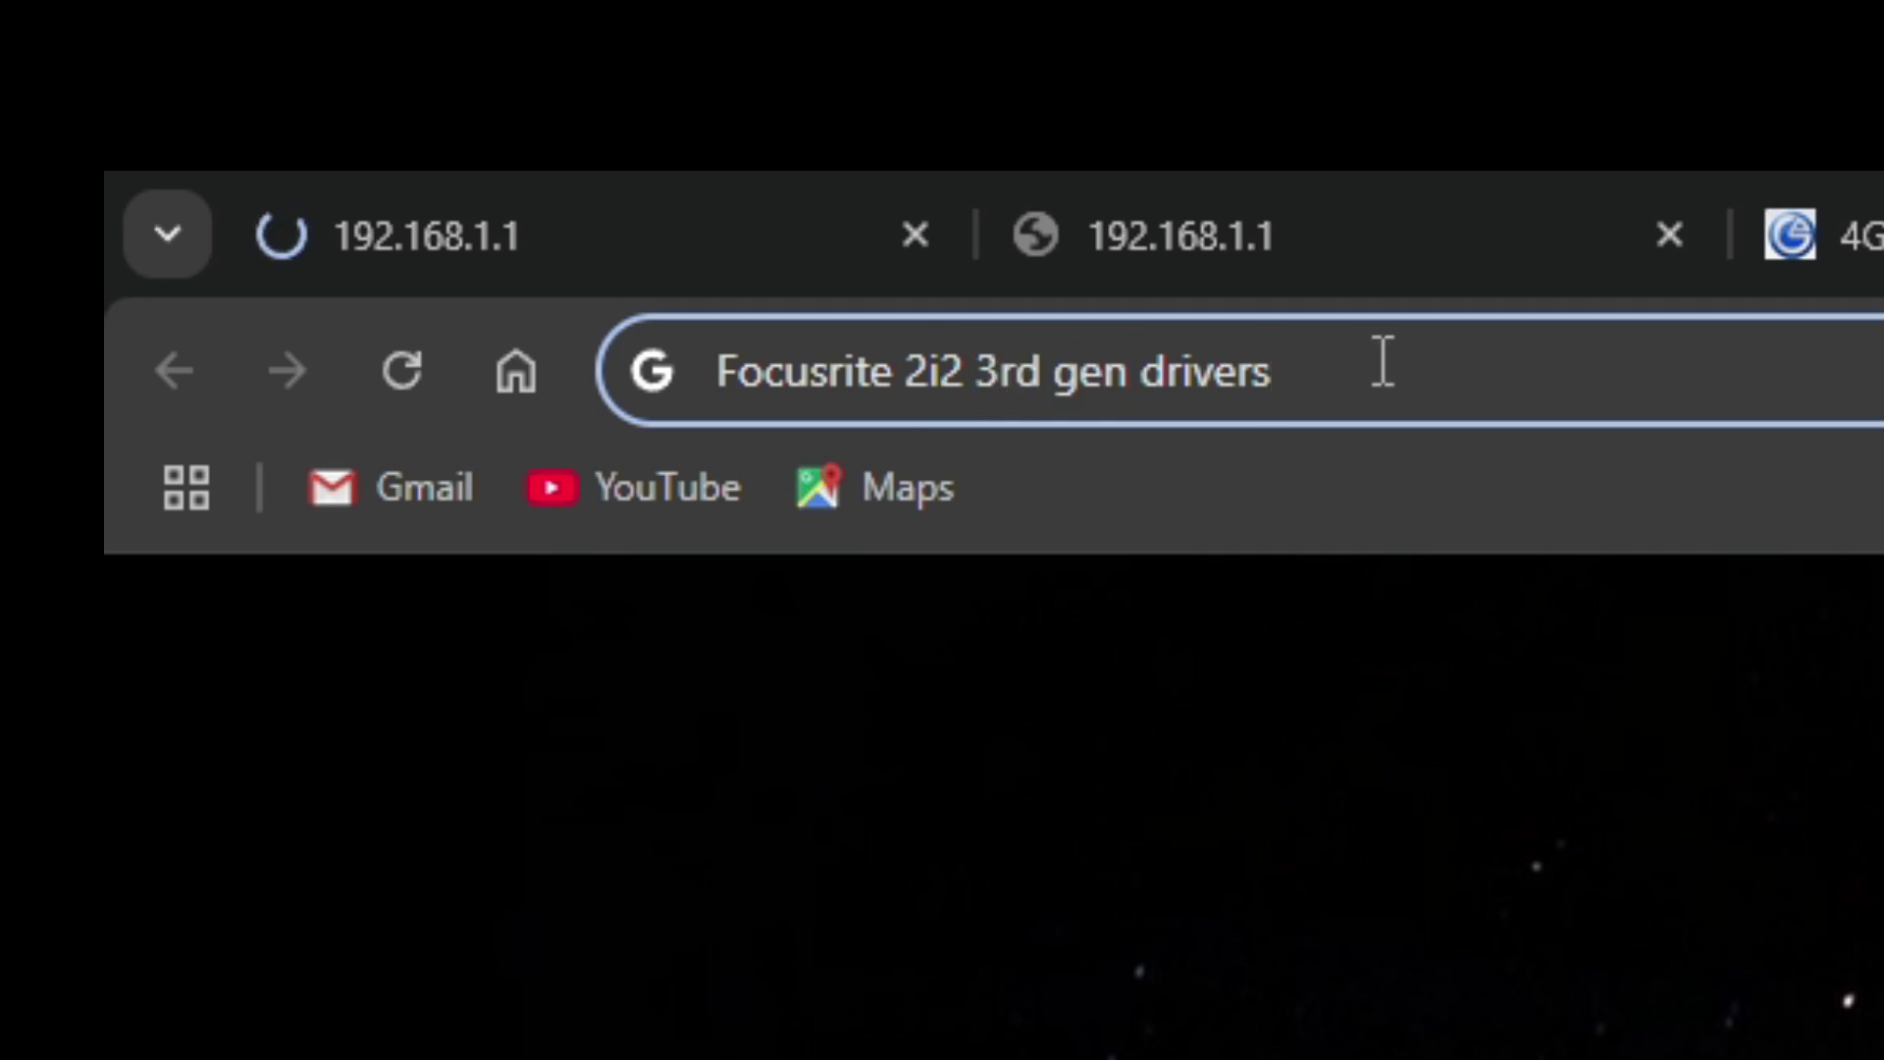
key("ctrl+a")
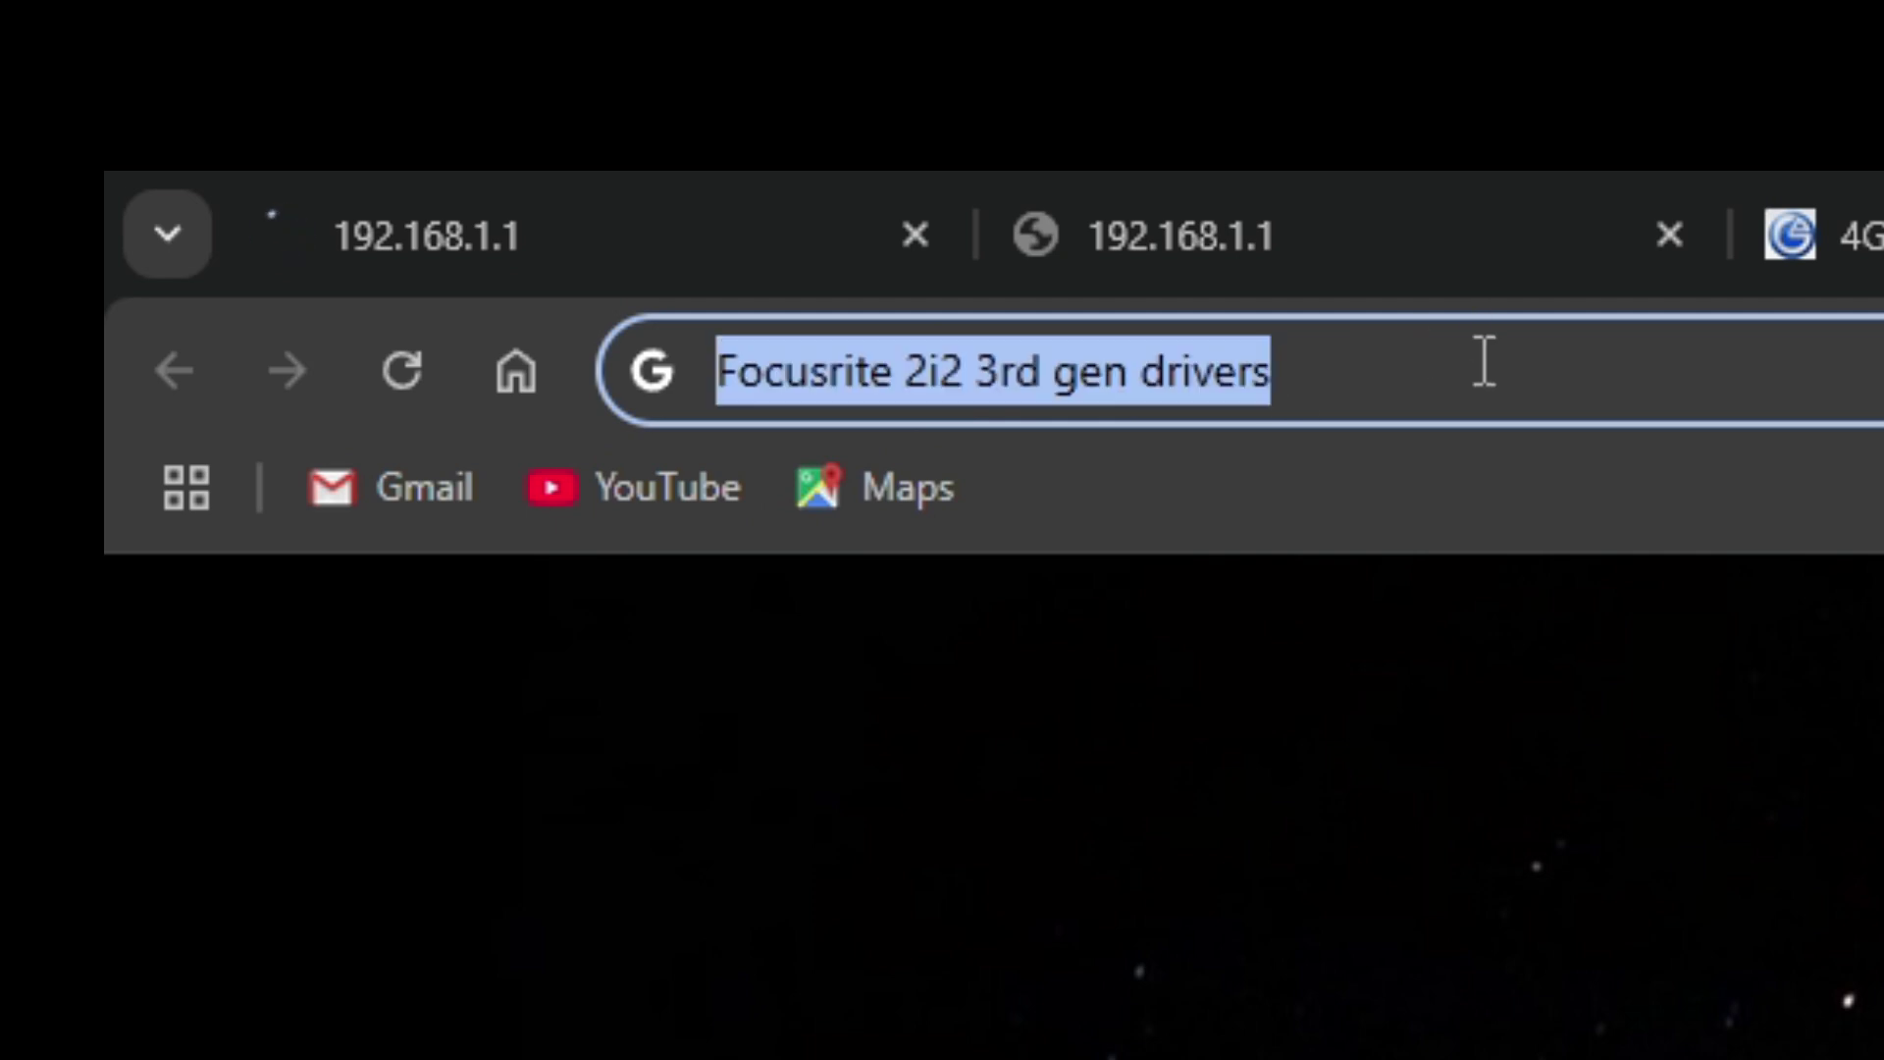
type("Beh")
key("BackSpace")
type("hri")
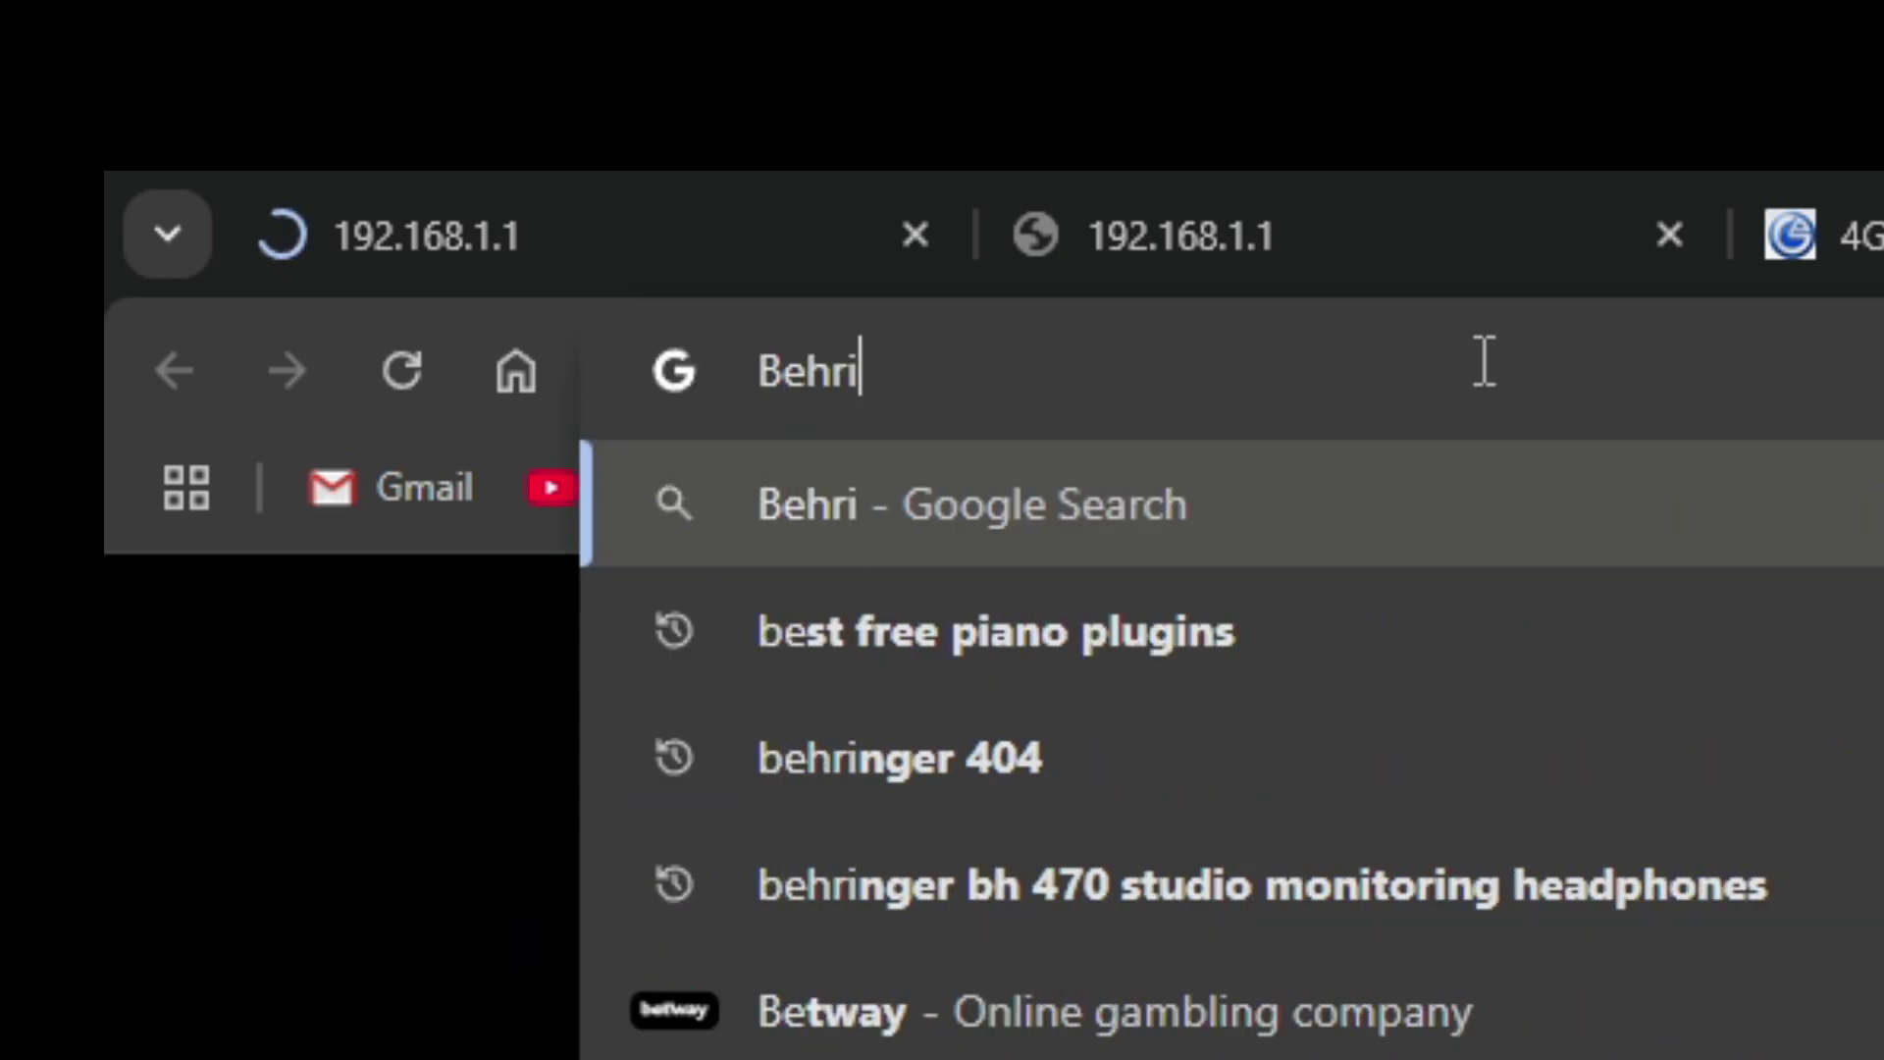
type("nger UMC")
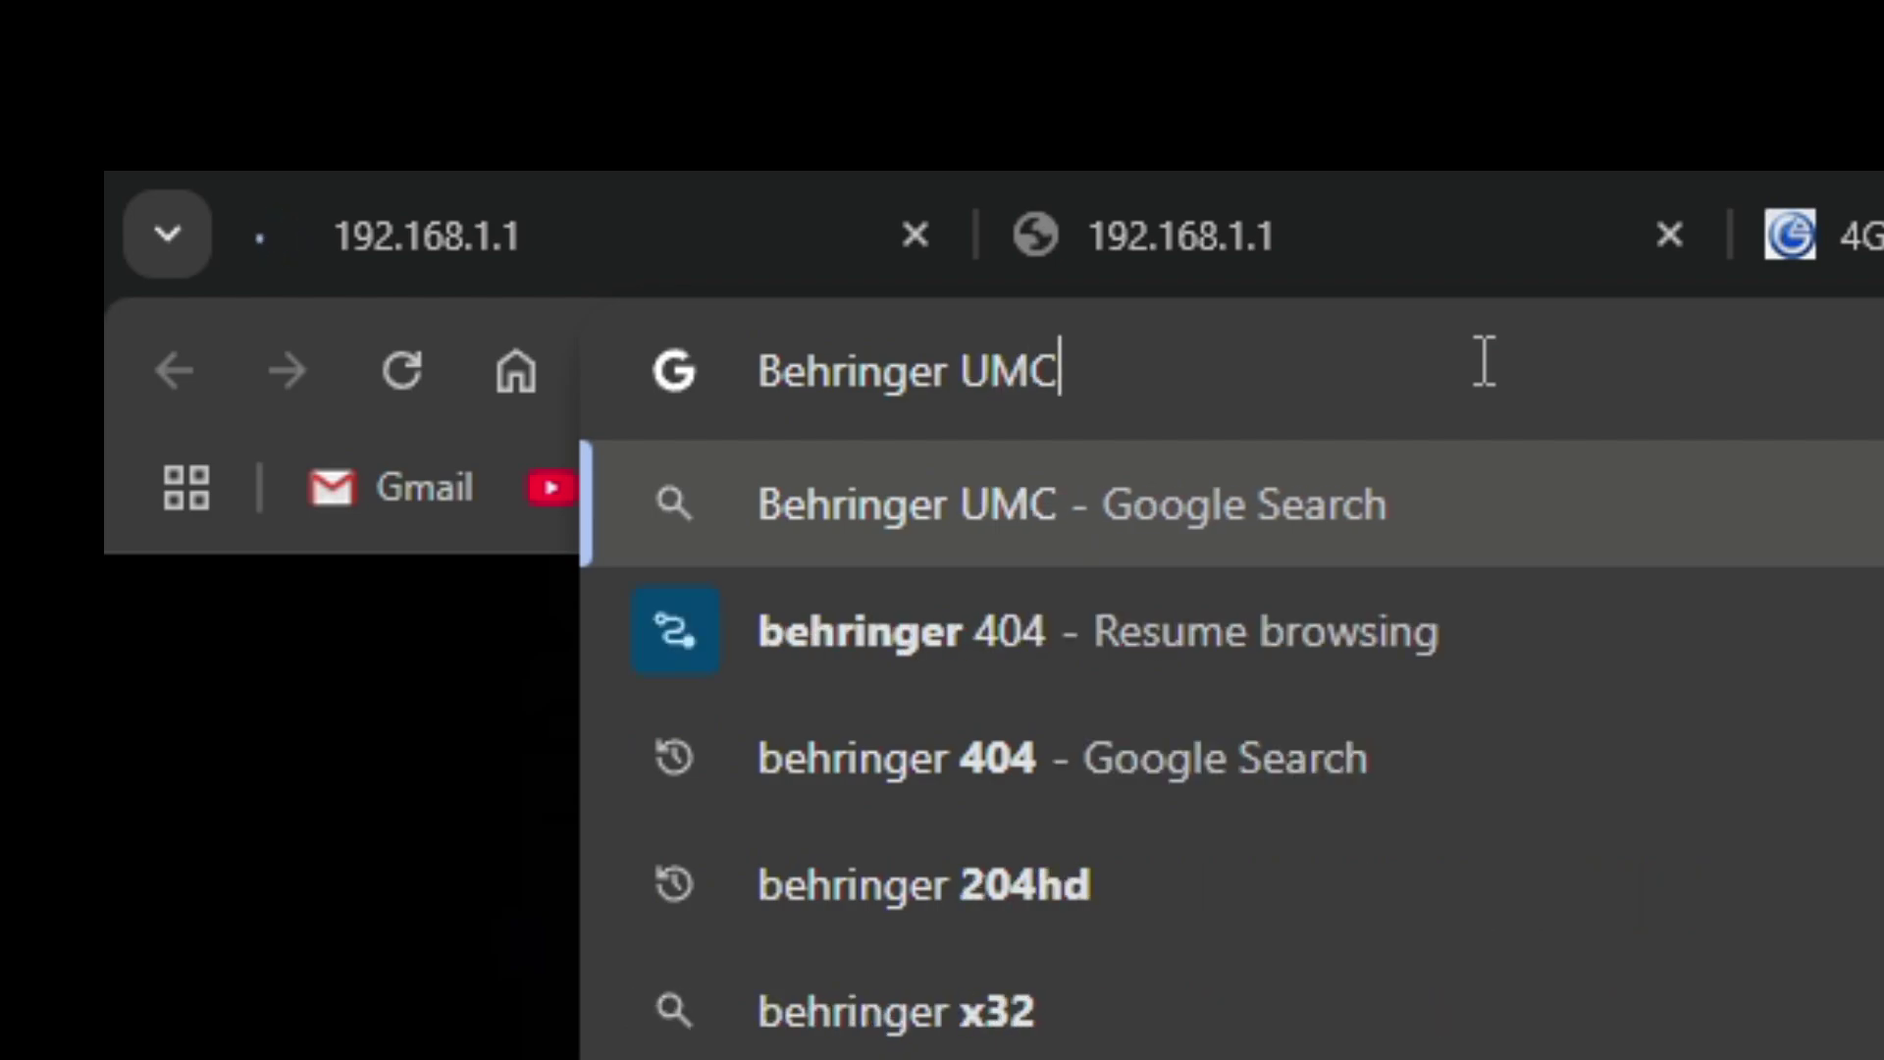
type(" 202")
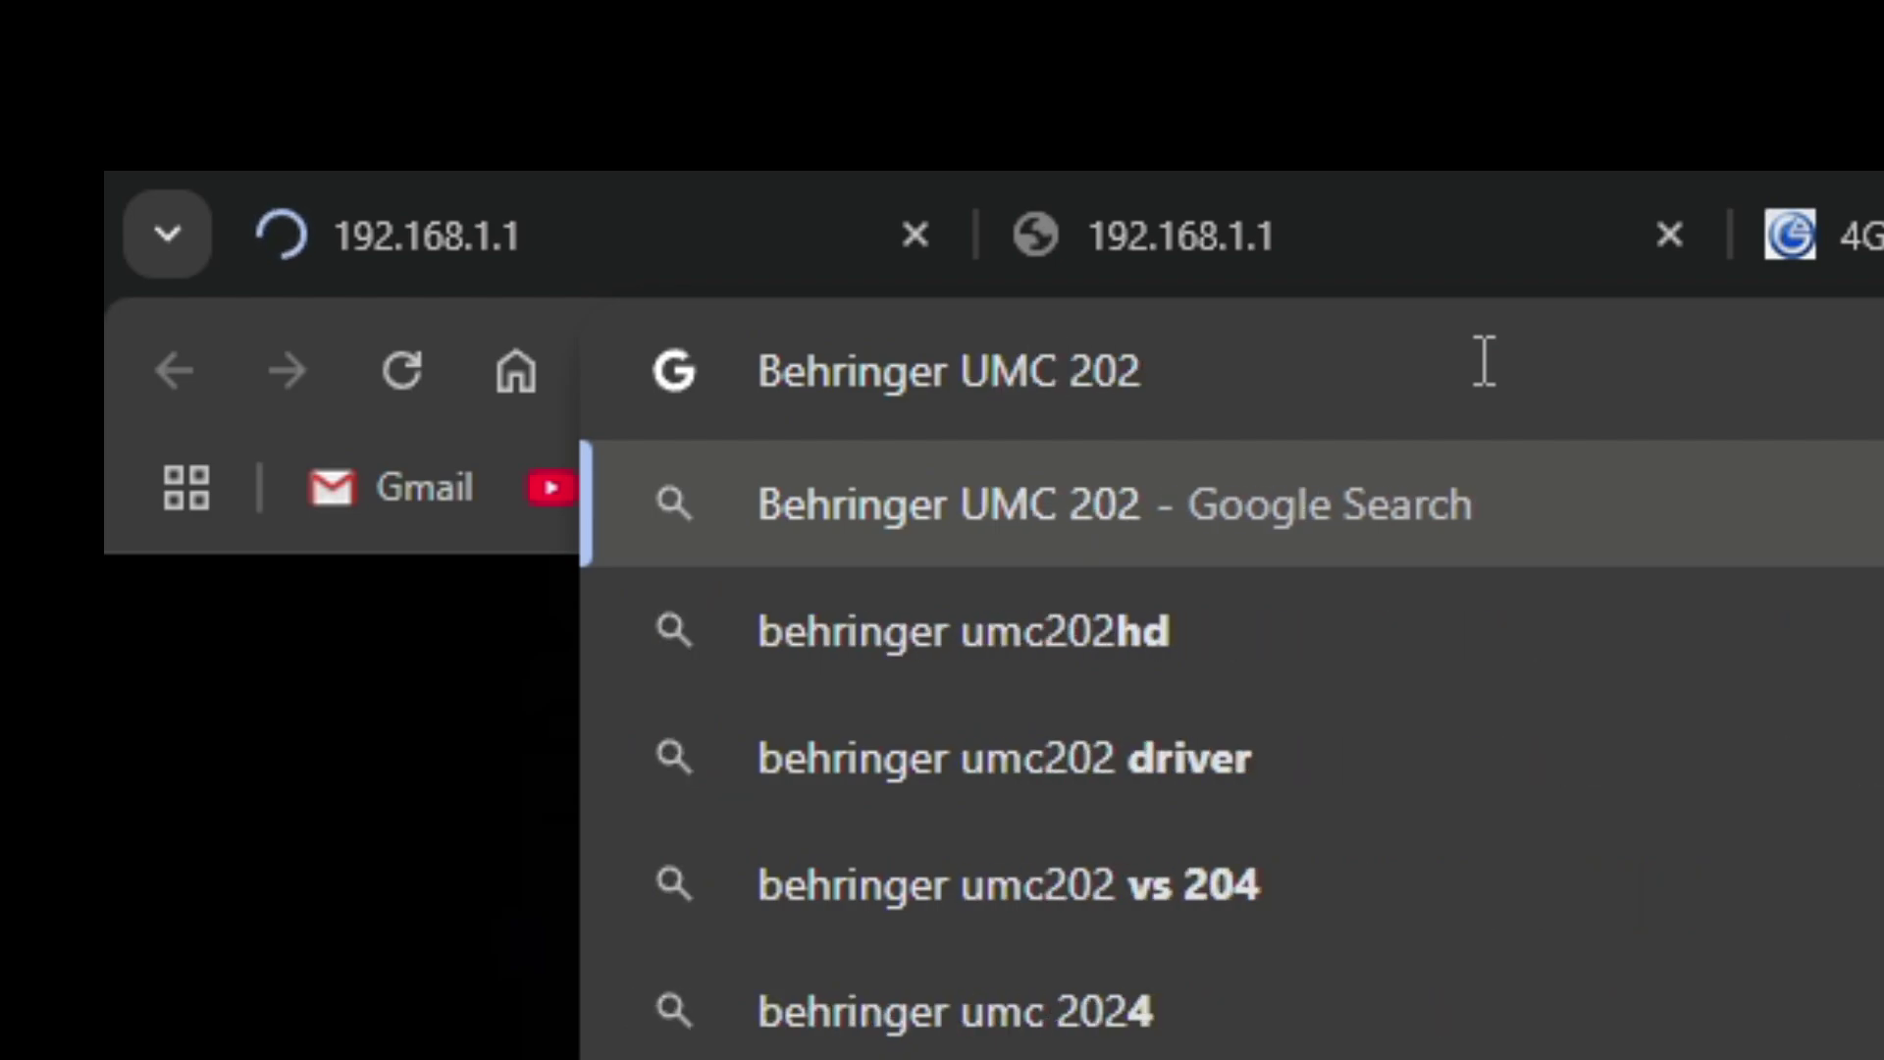
type("HD driv")
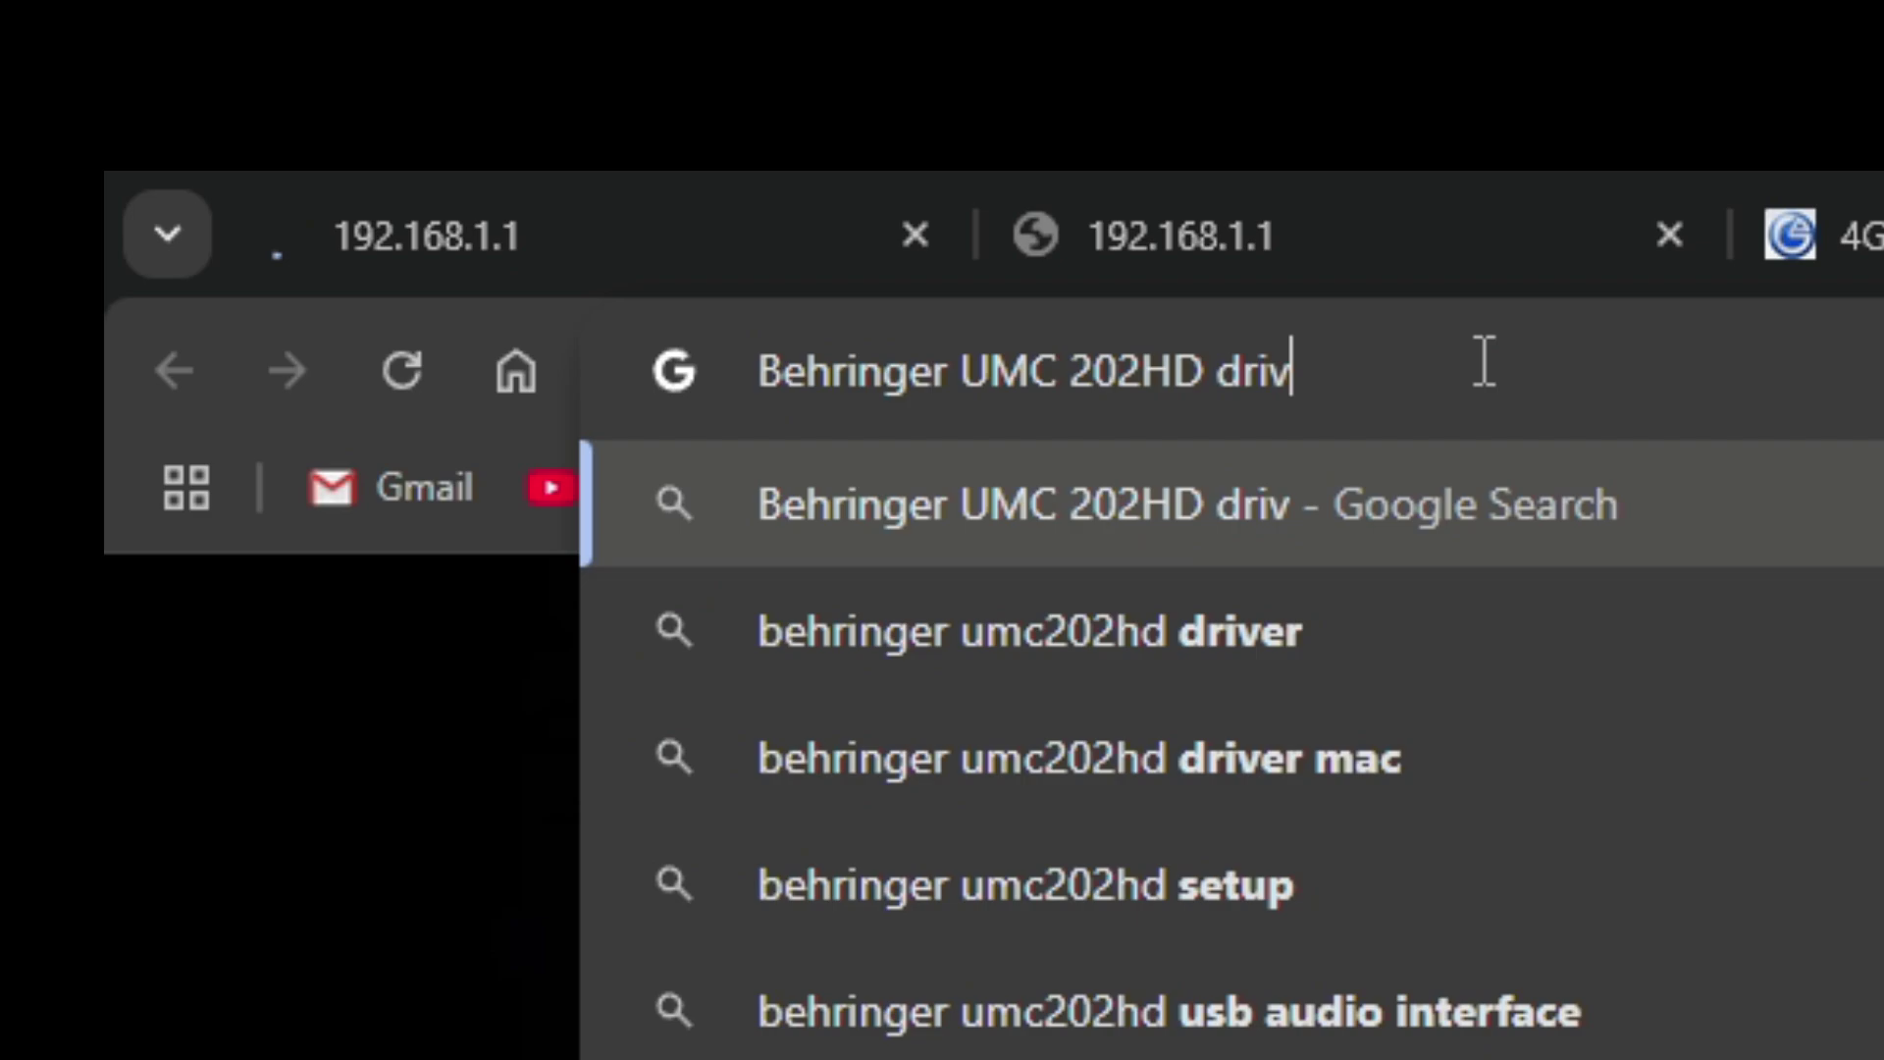
type("ers")
key("ctrl+a")
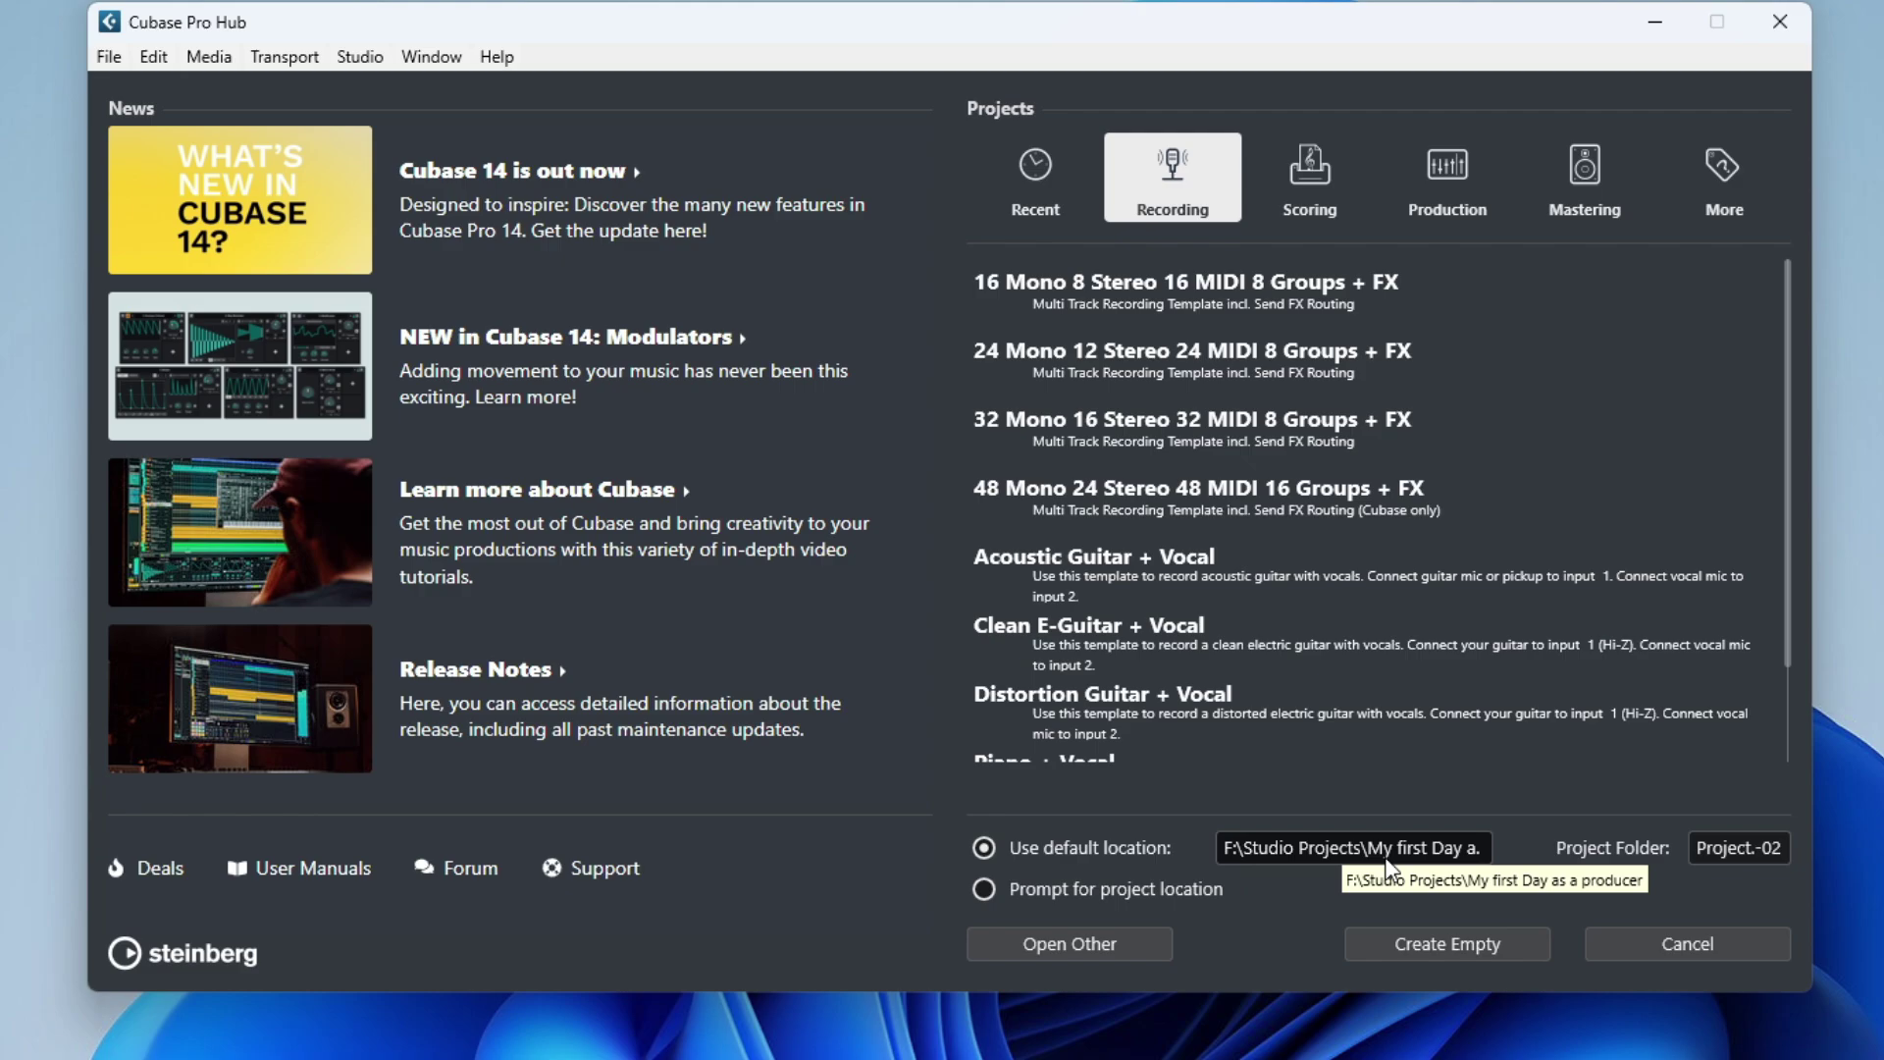
Browse for a new default location and create a 'Studio projects' folder on the Desktop.
left_click(1388, 859)
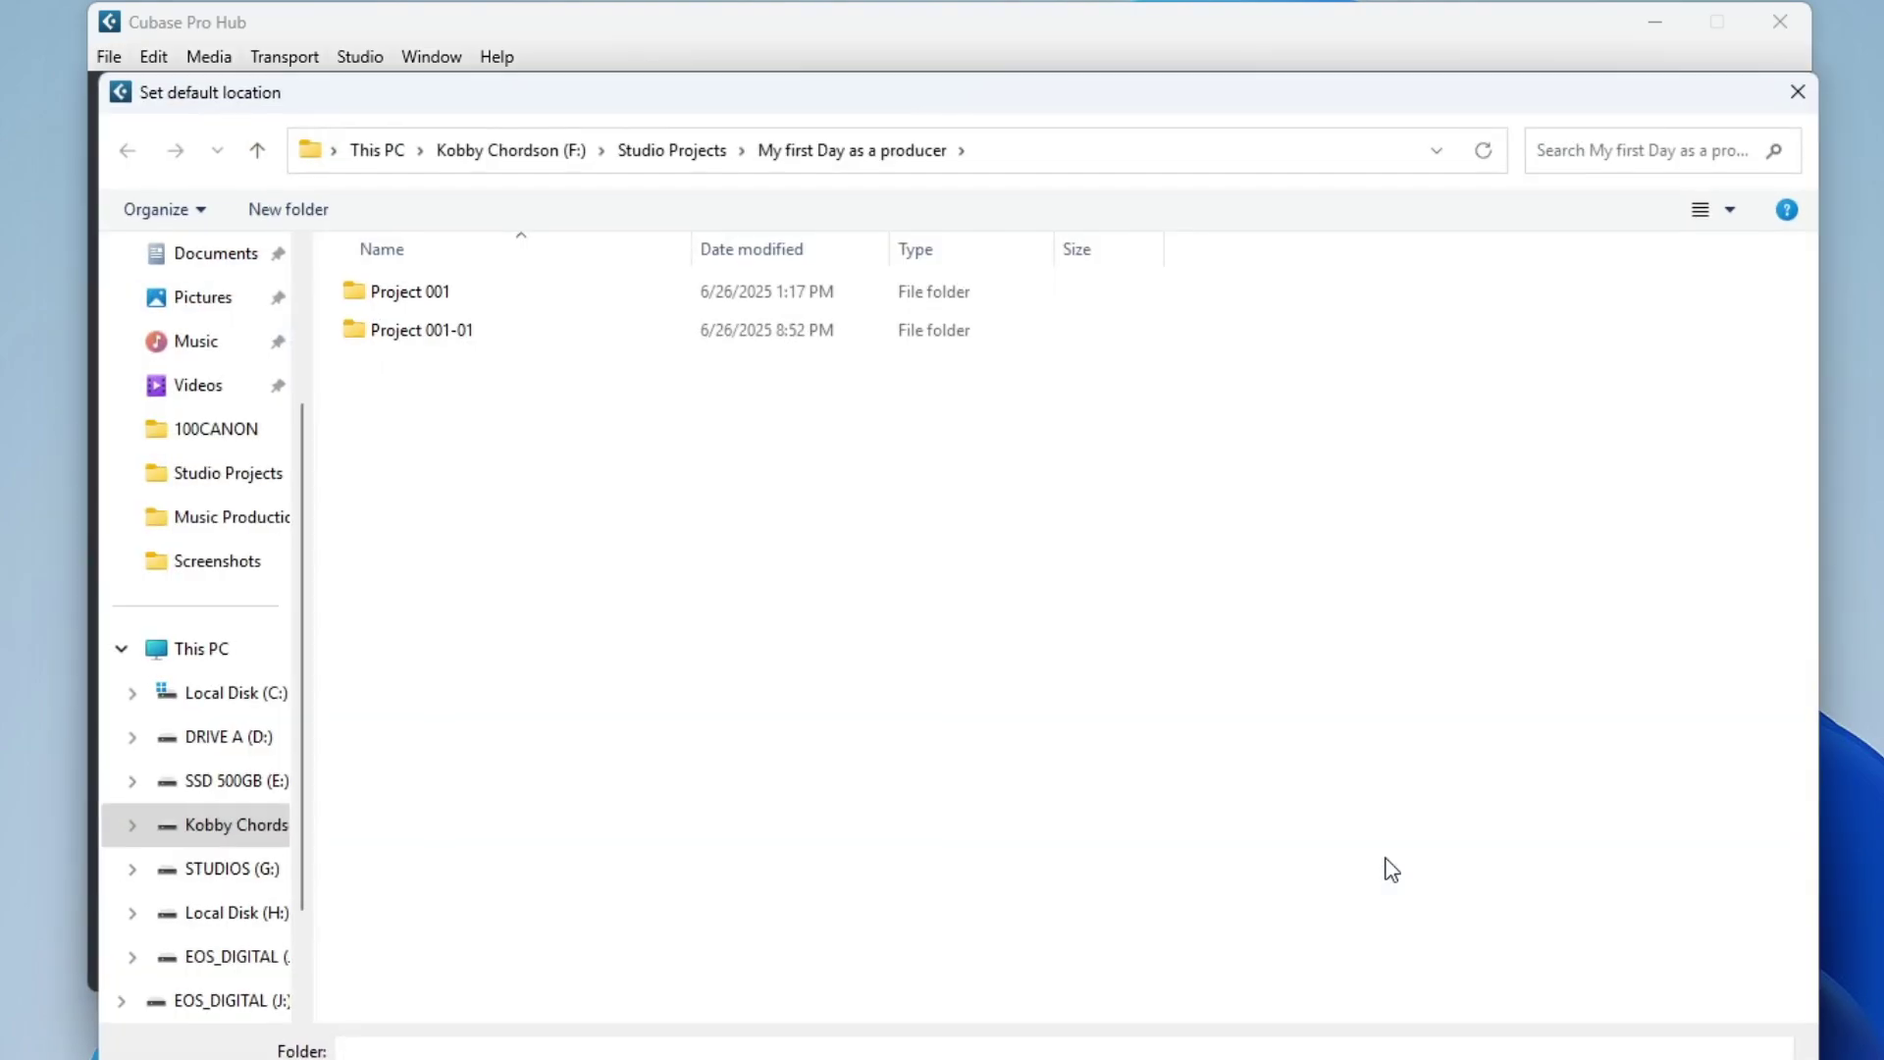
left_click(132, 825)
scroll(191, 859, "down", 2)
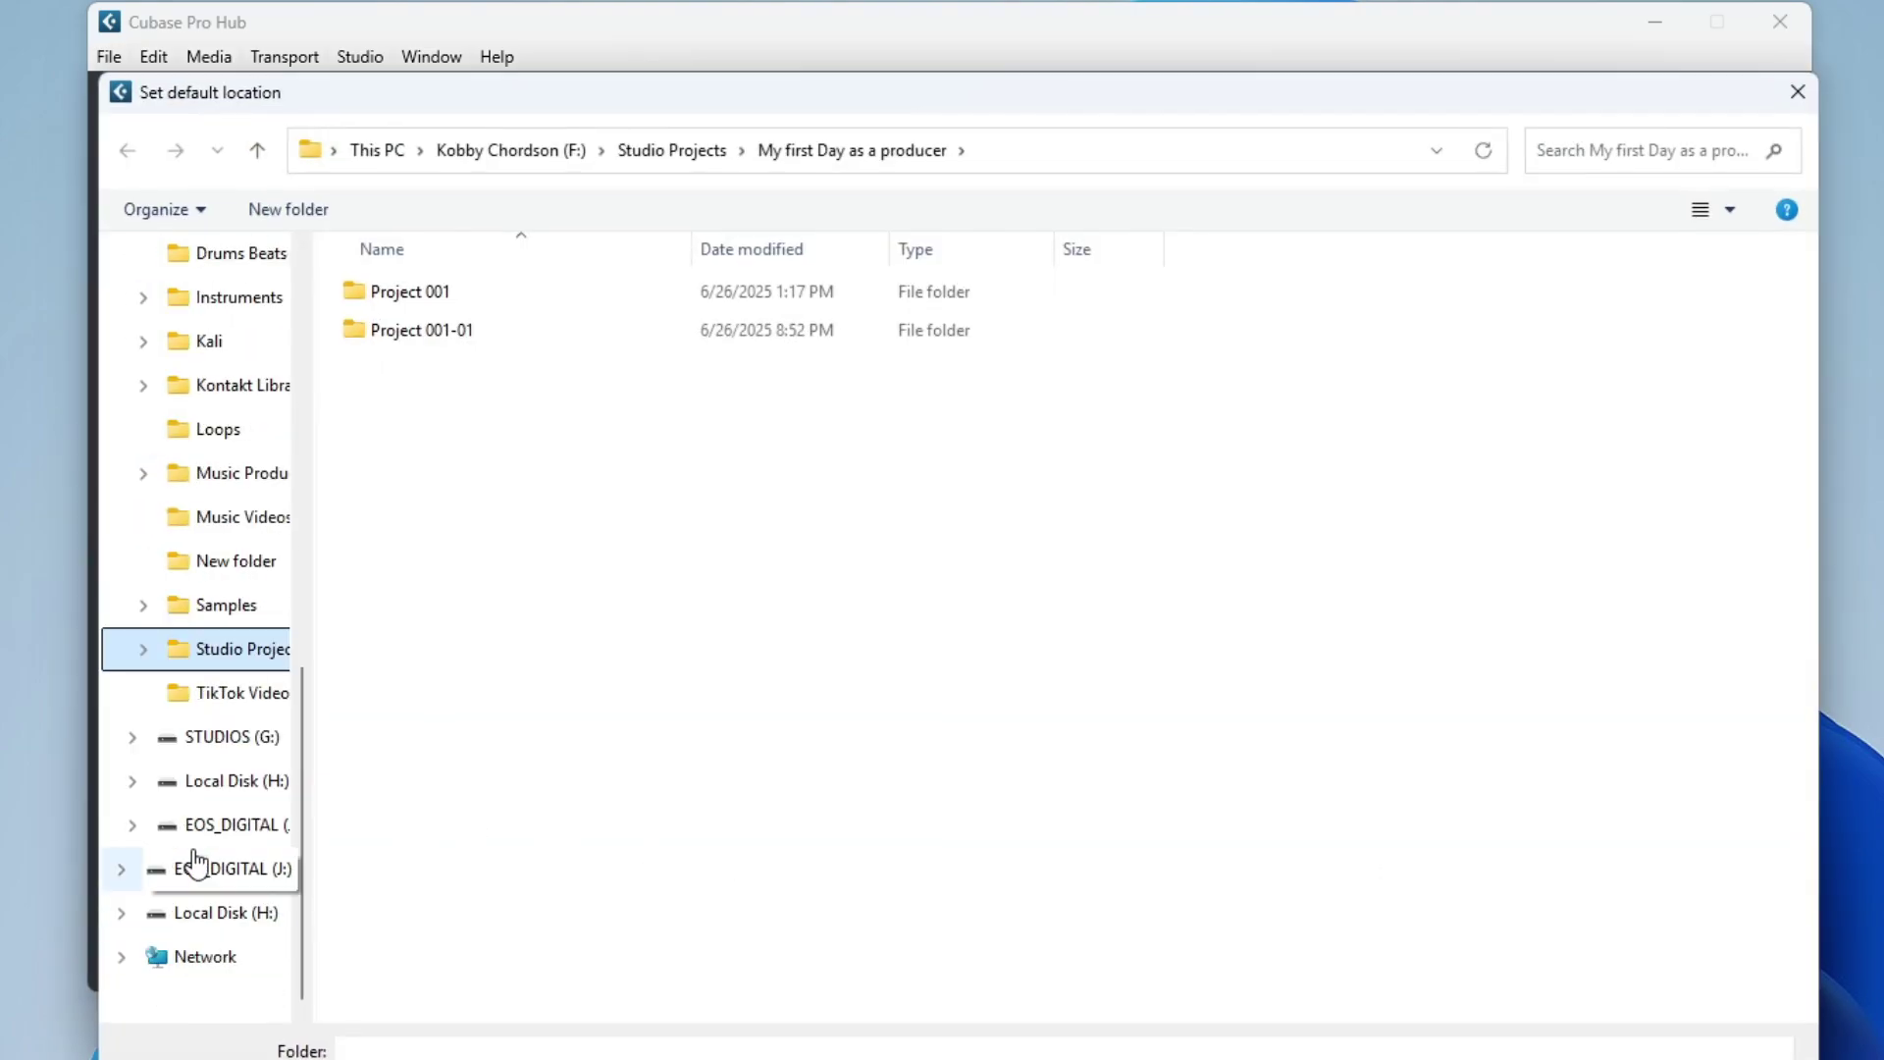
scroll(220, 706, "up", 10)
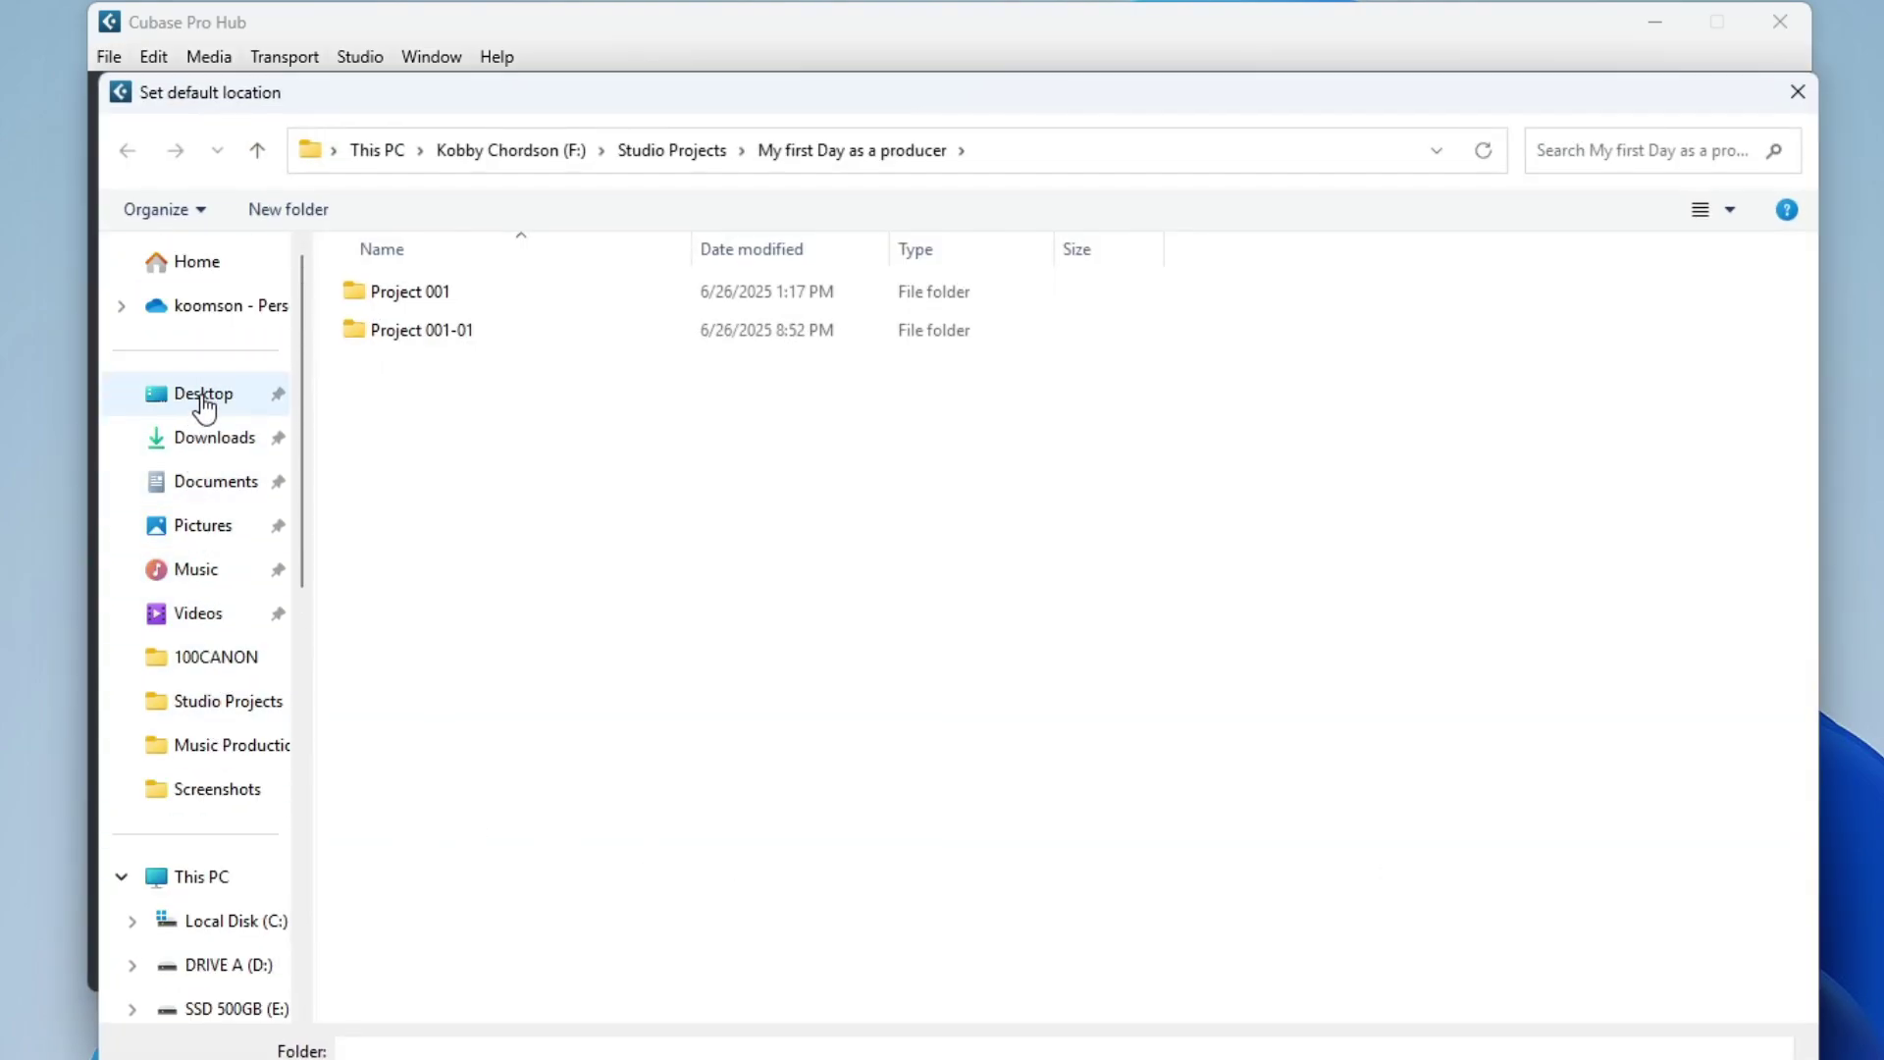
left_click(201, 403)
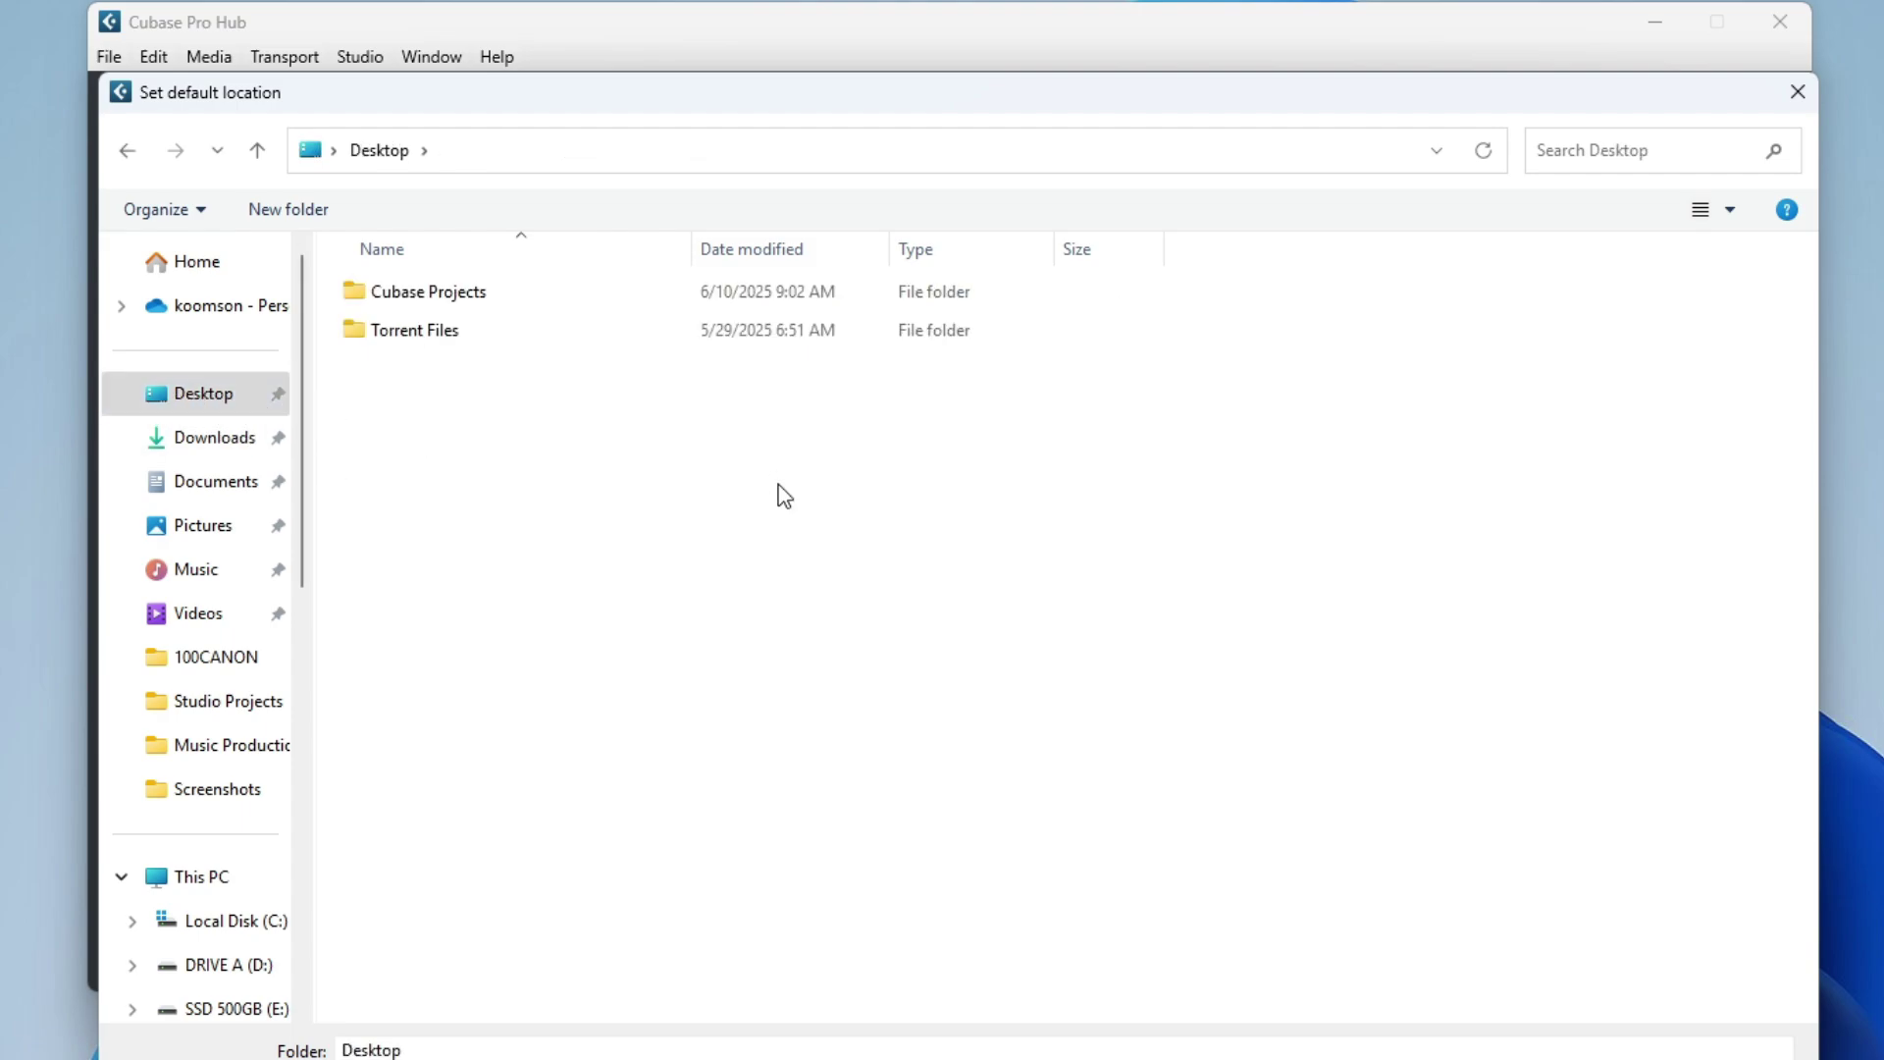
key("ctrl+shift+n")
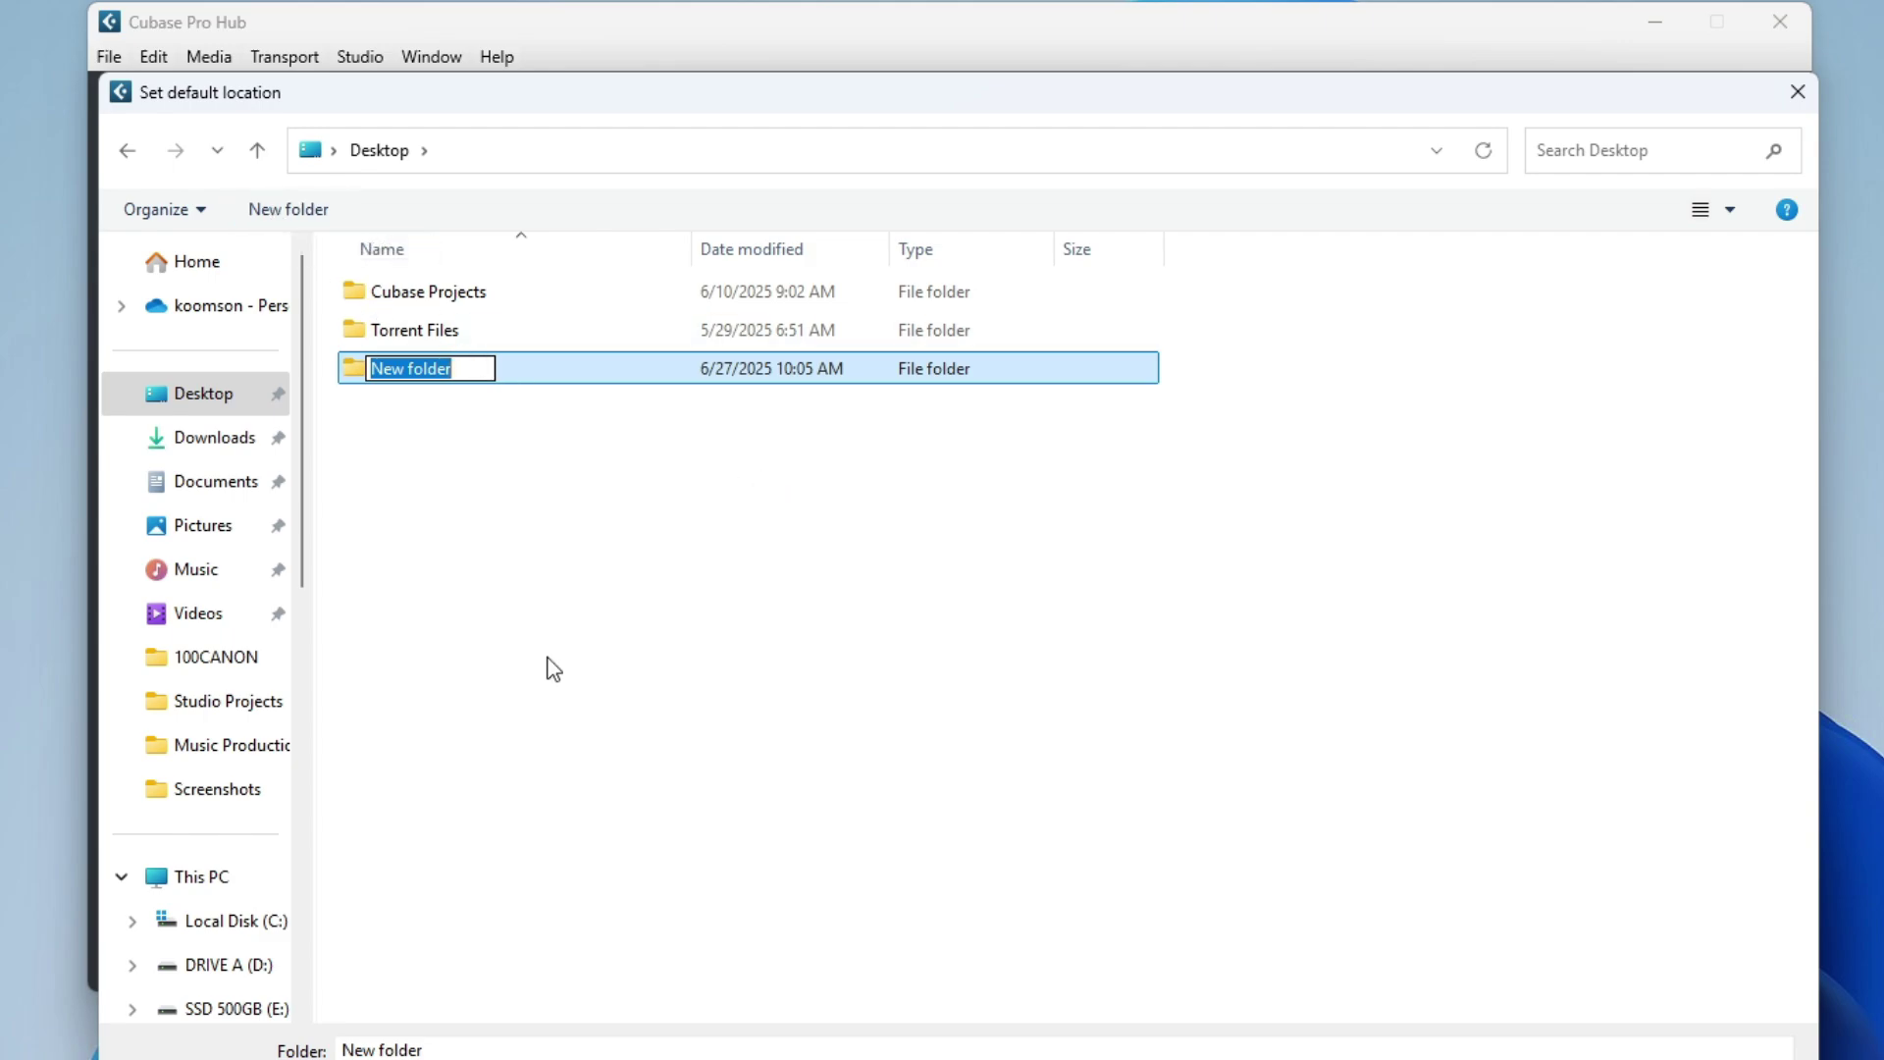
type("Studio ")
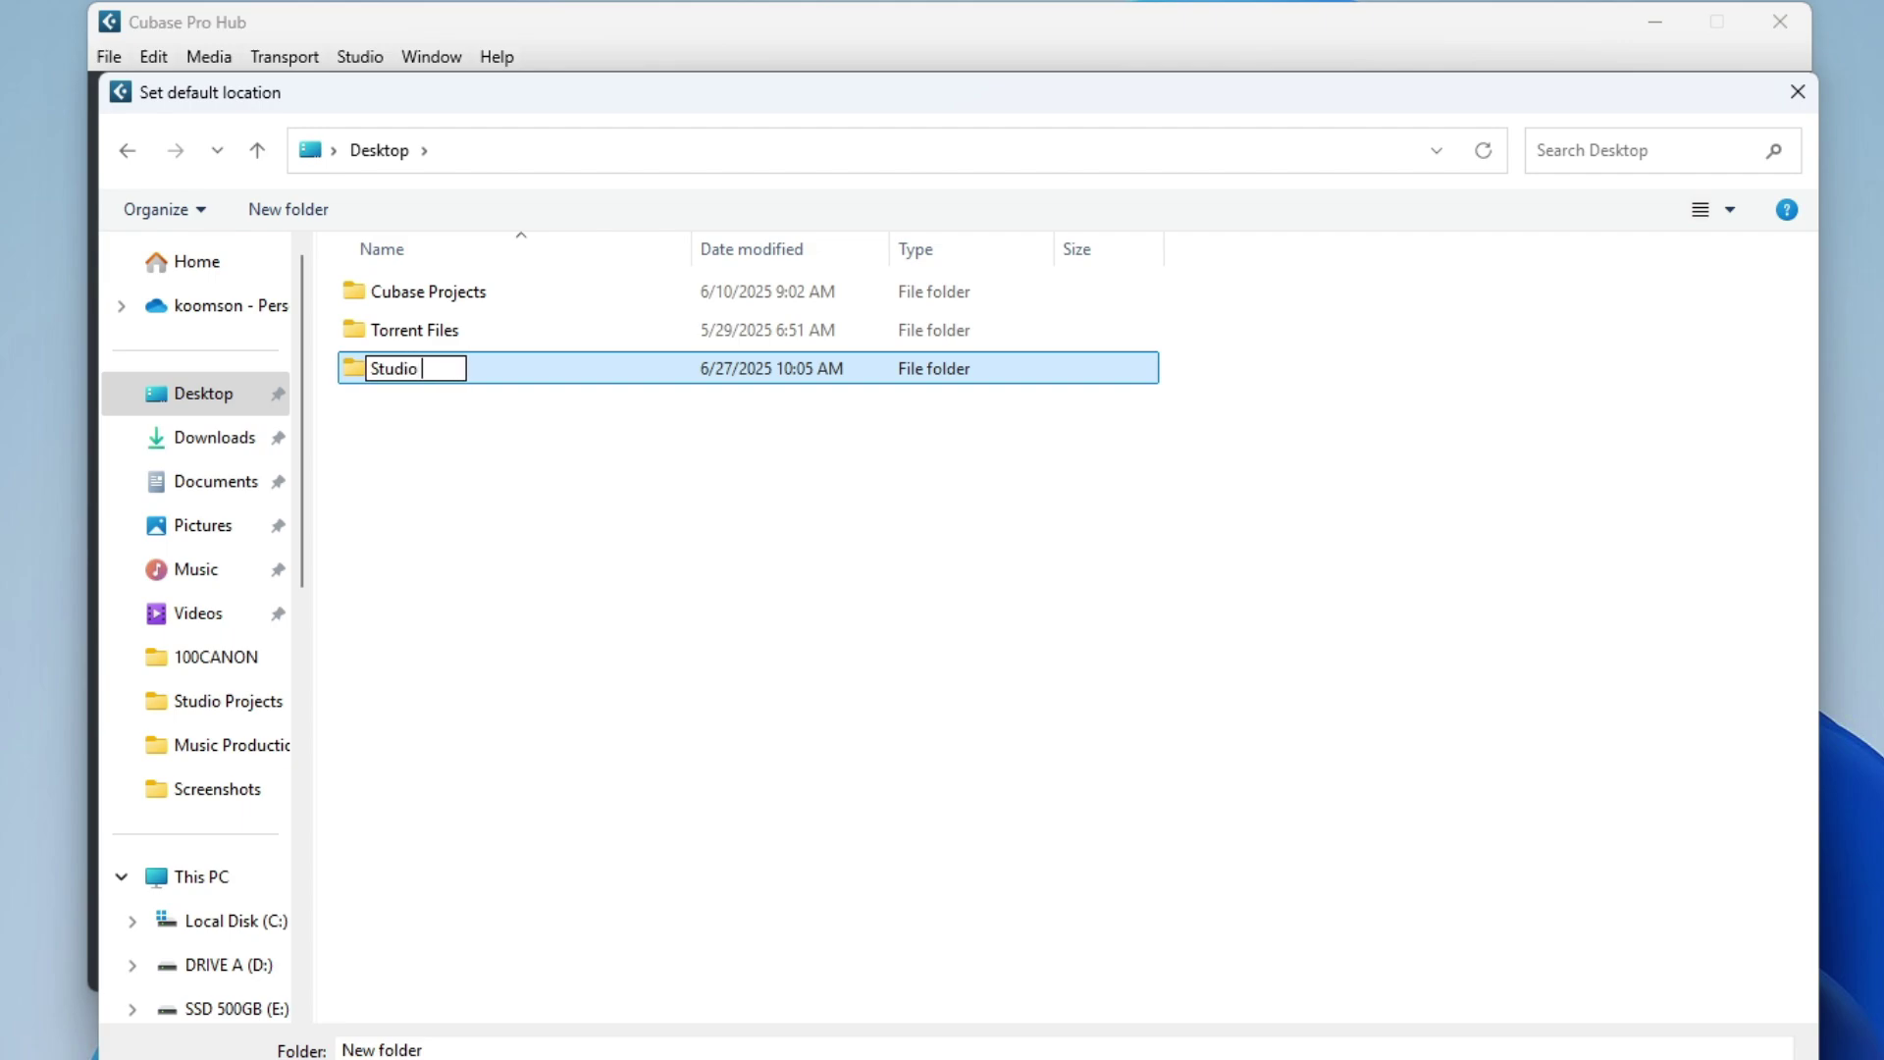
type("projects")
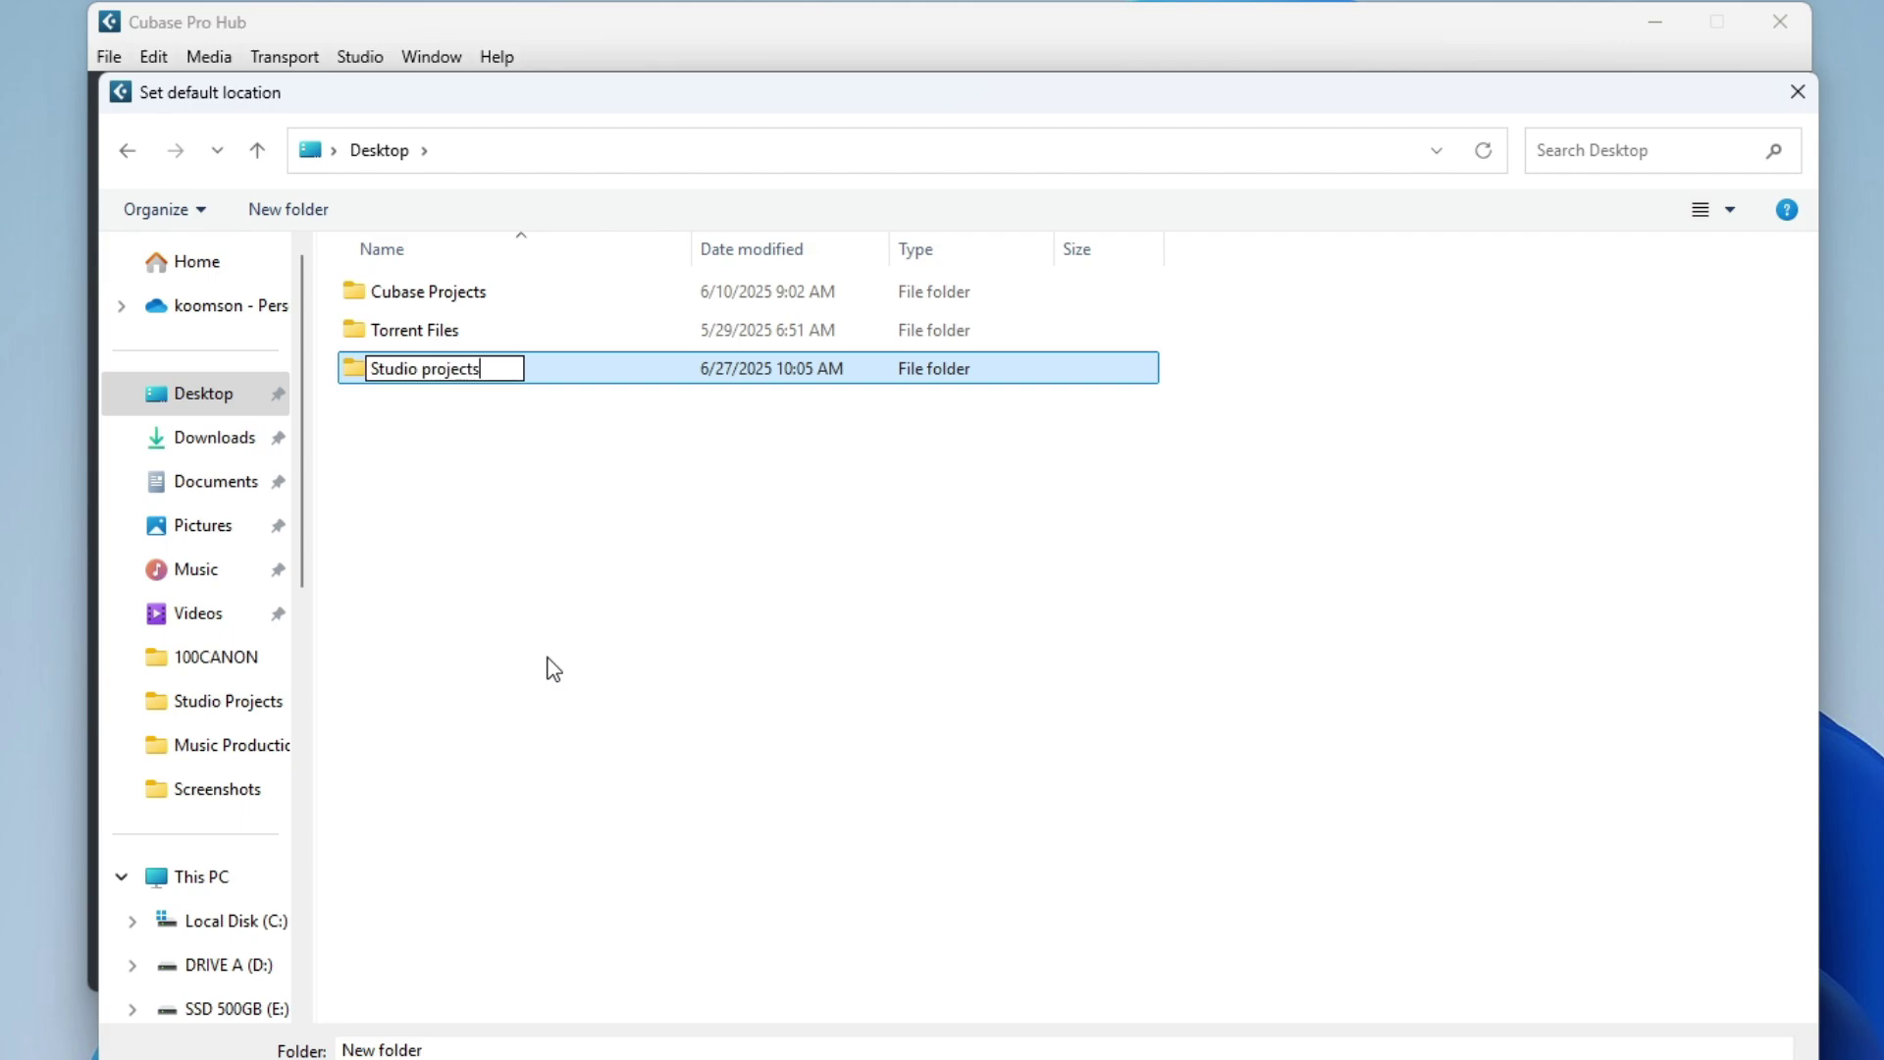
key("Return")
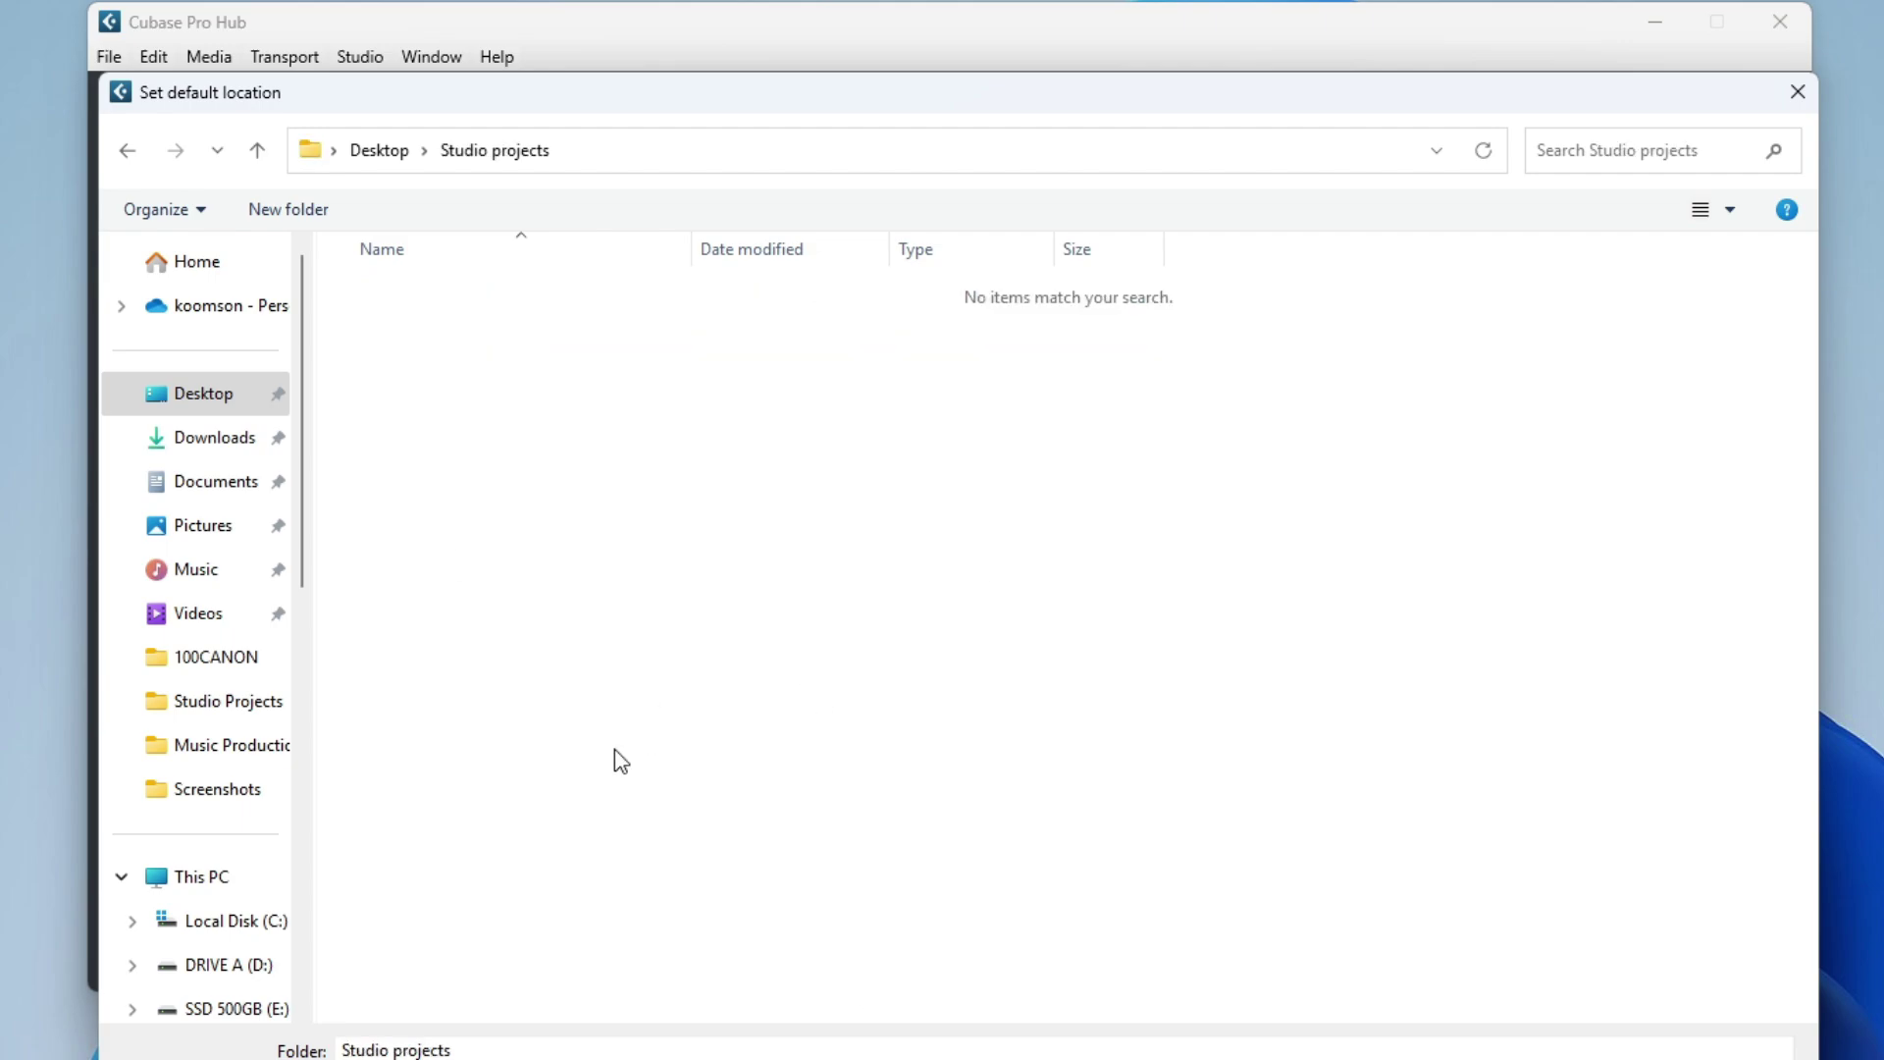
Create a 'Cubase' folder inside Studio projects, then 'Project 001' inside Cubase.
key("ctrl+shift+n")
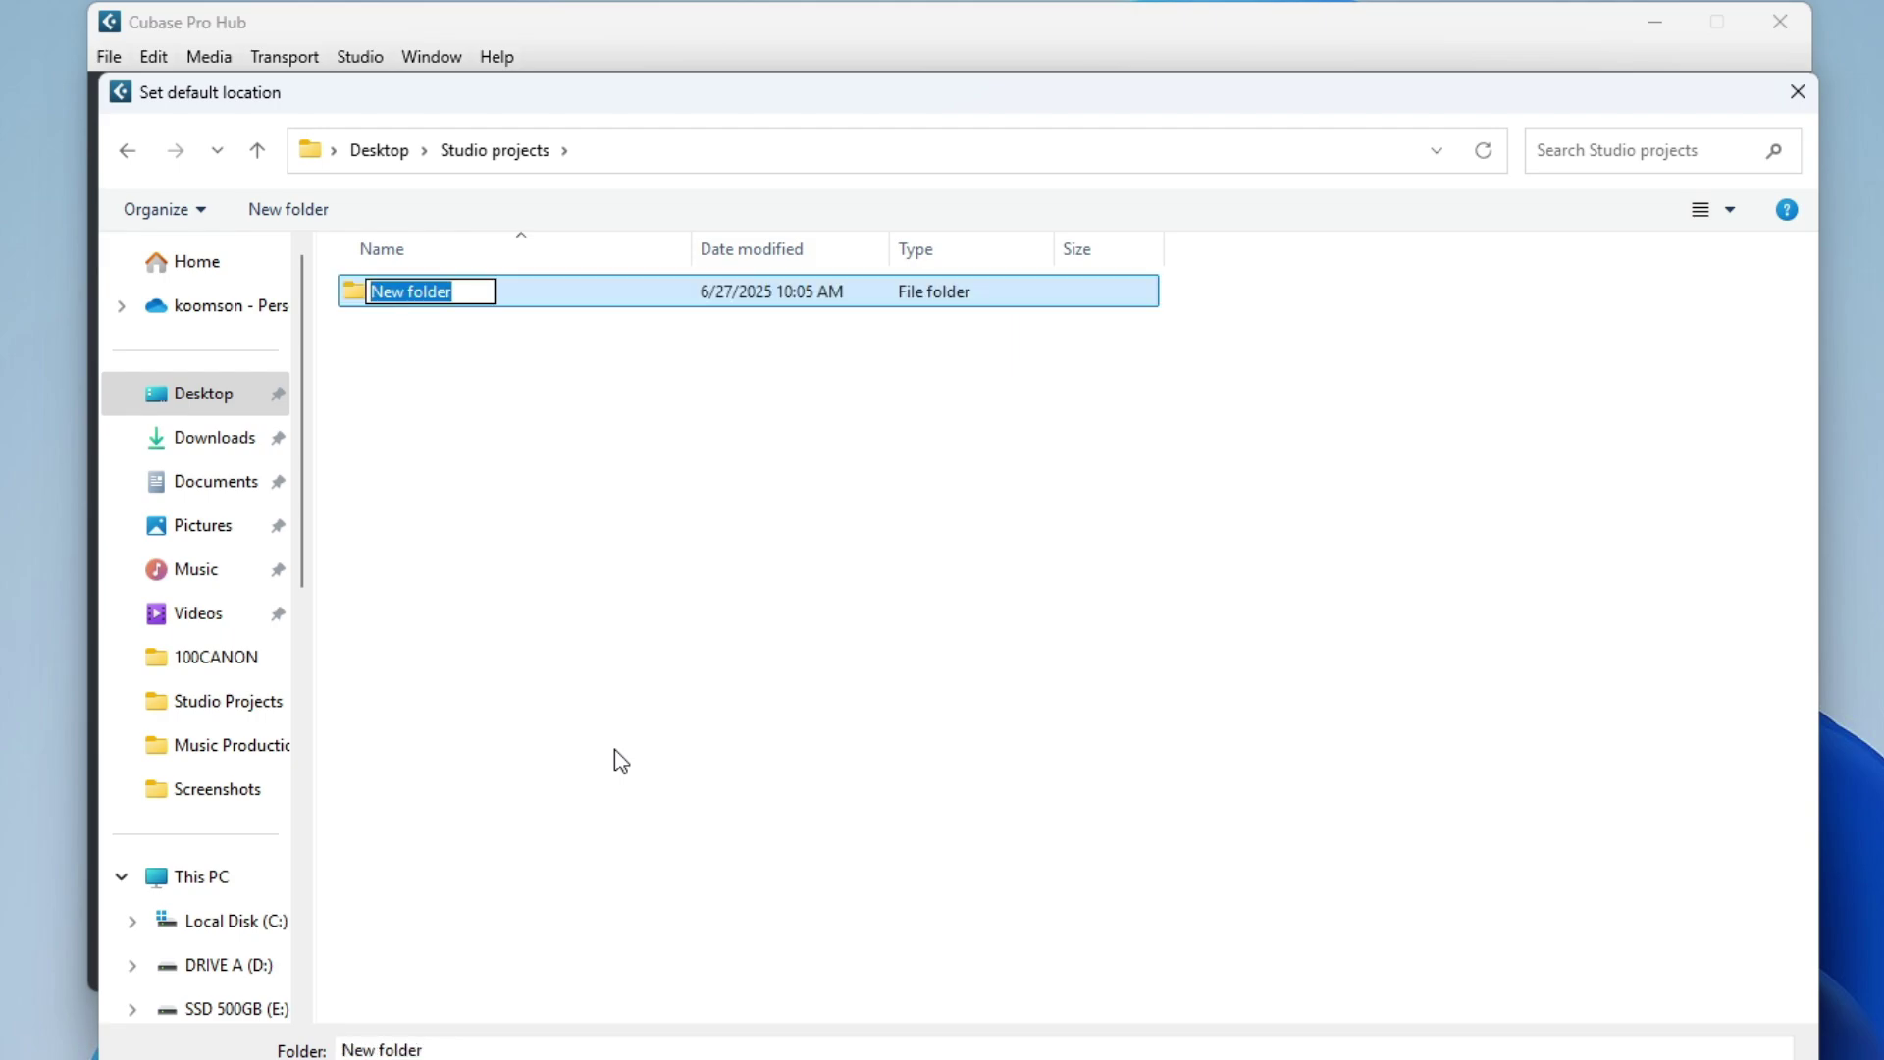
type("Cubase")
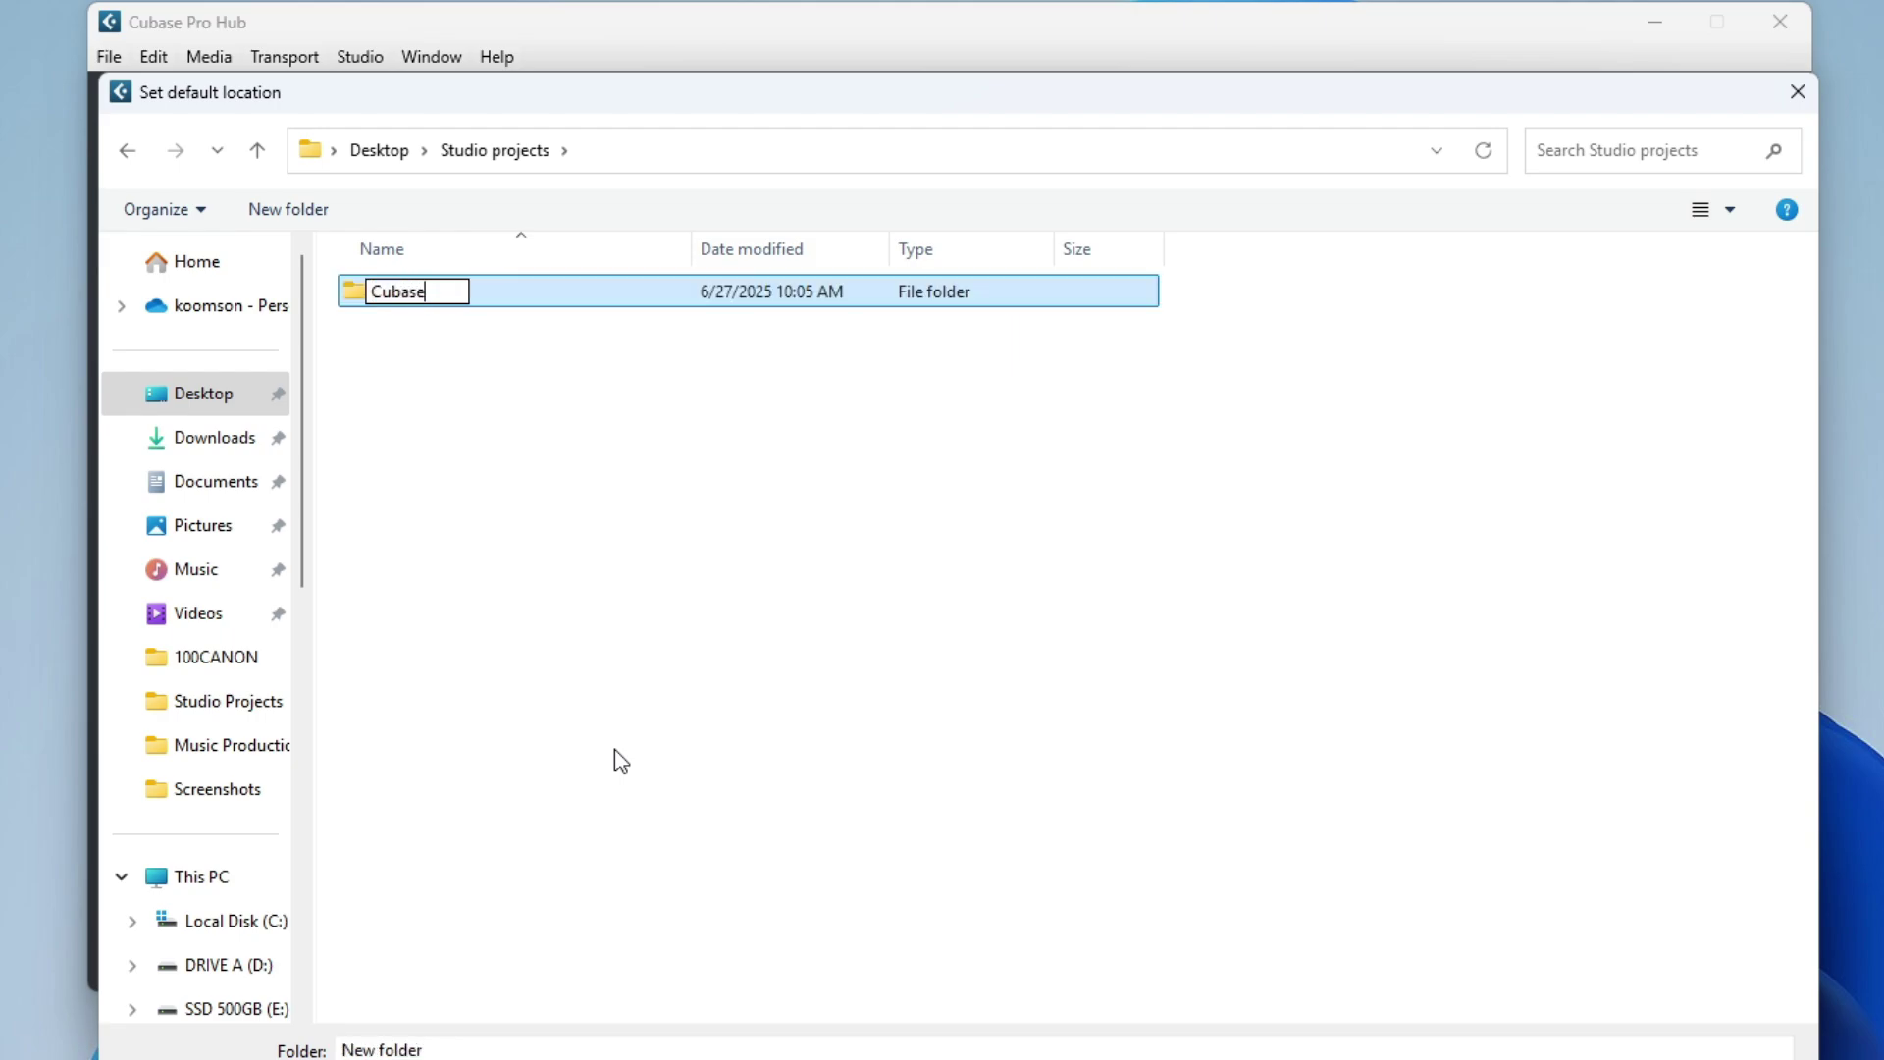
key("Return")
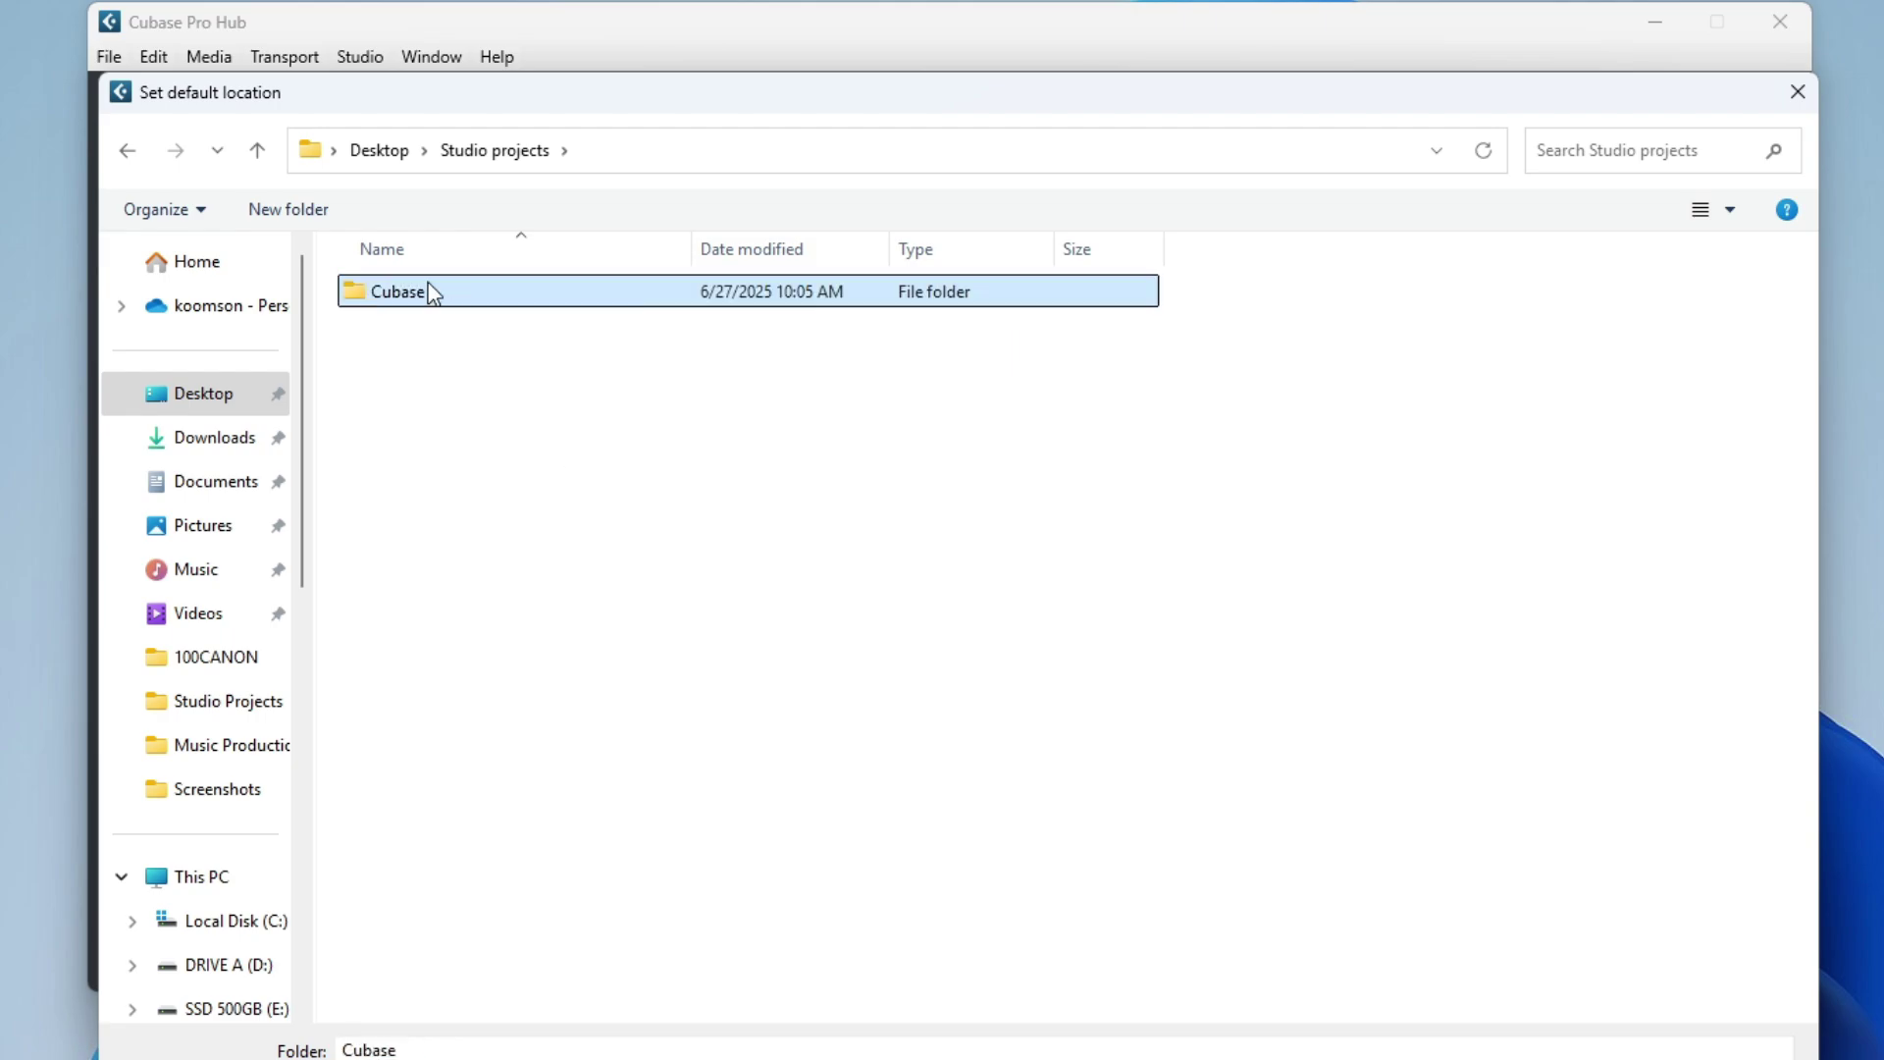
double_click(428, 297)
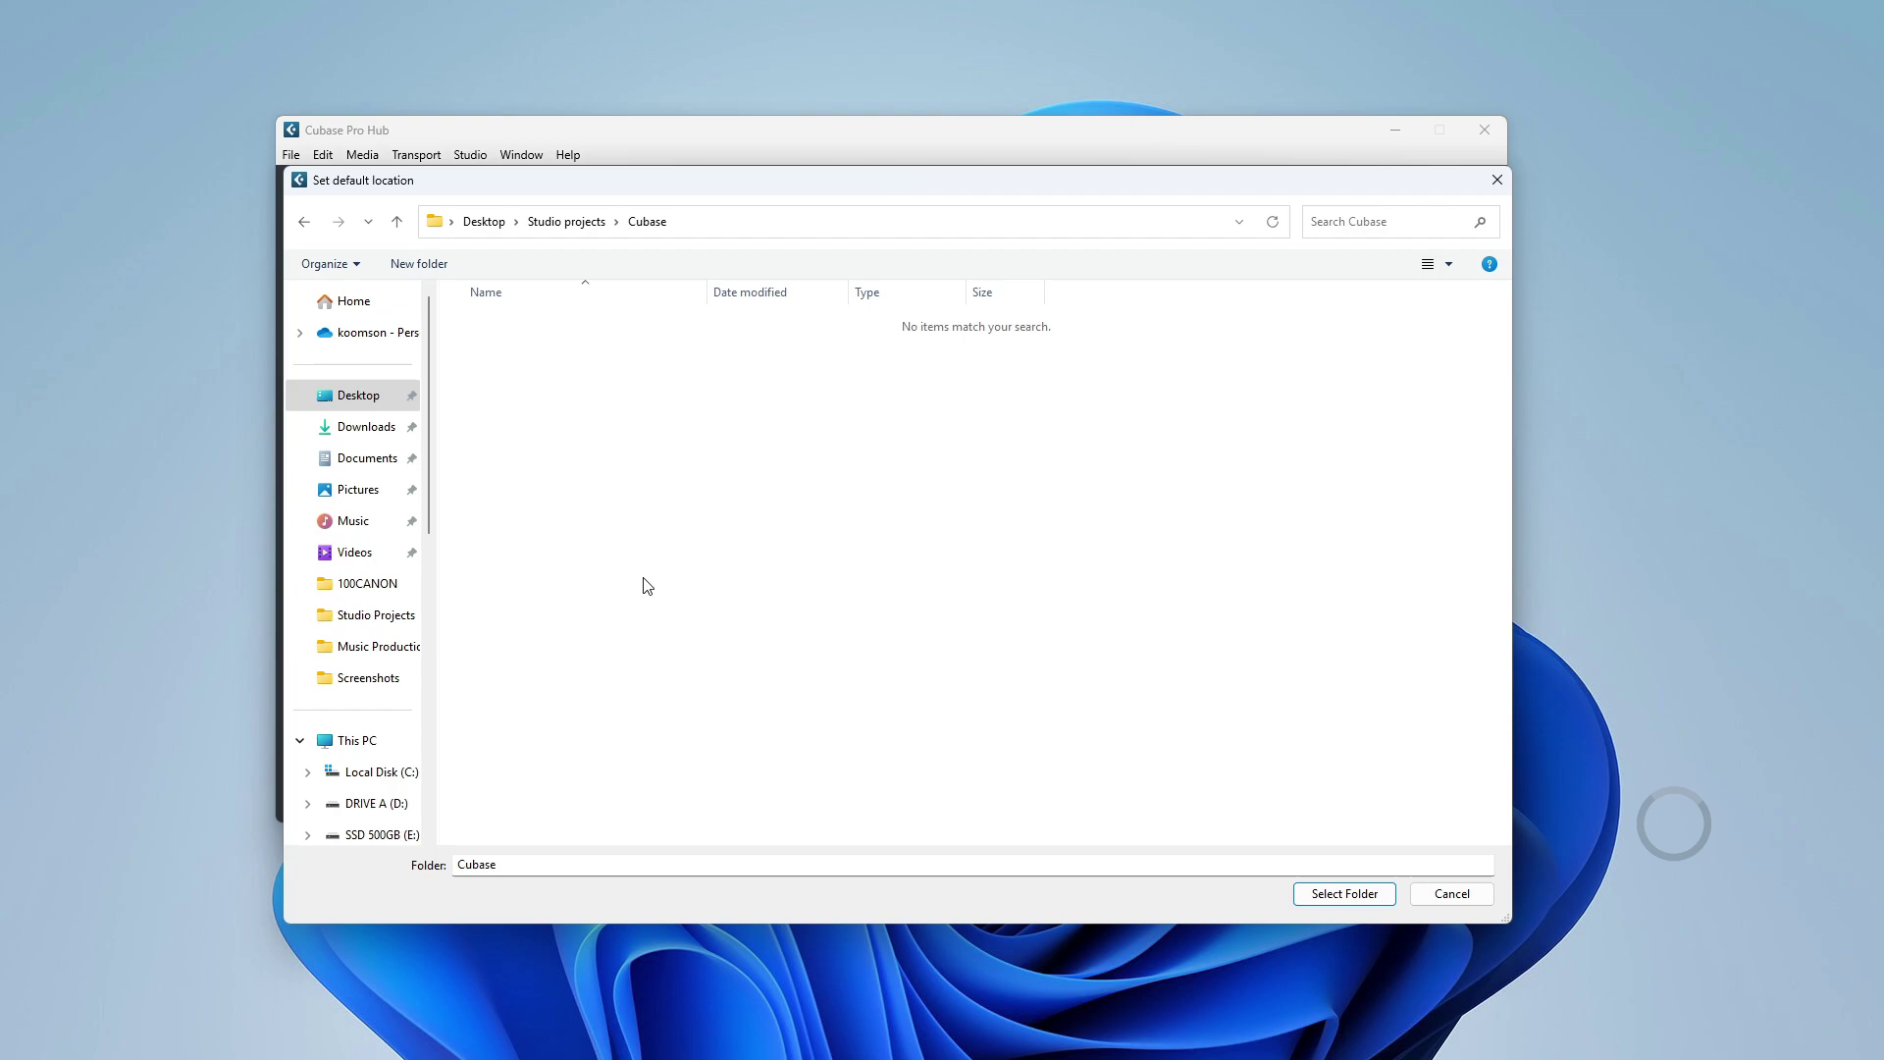
key("ctrl+shift+n")
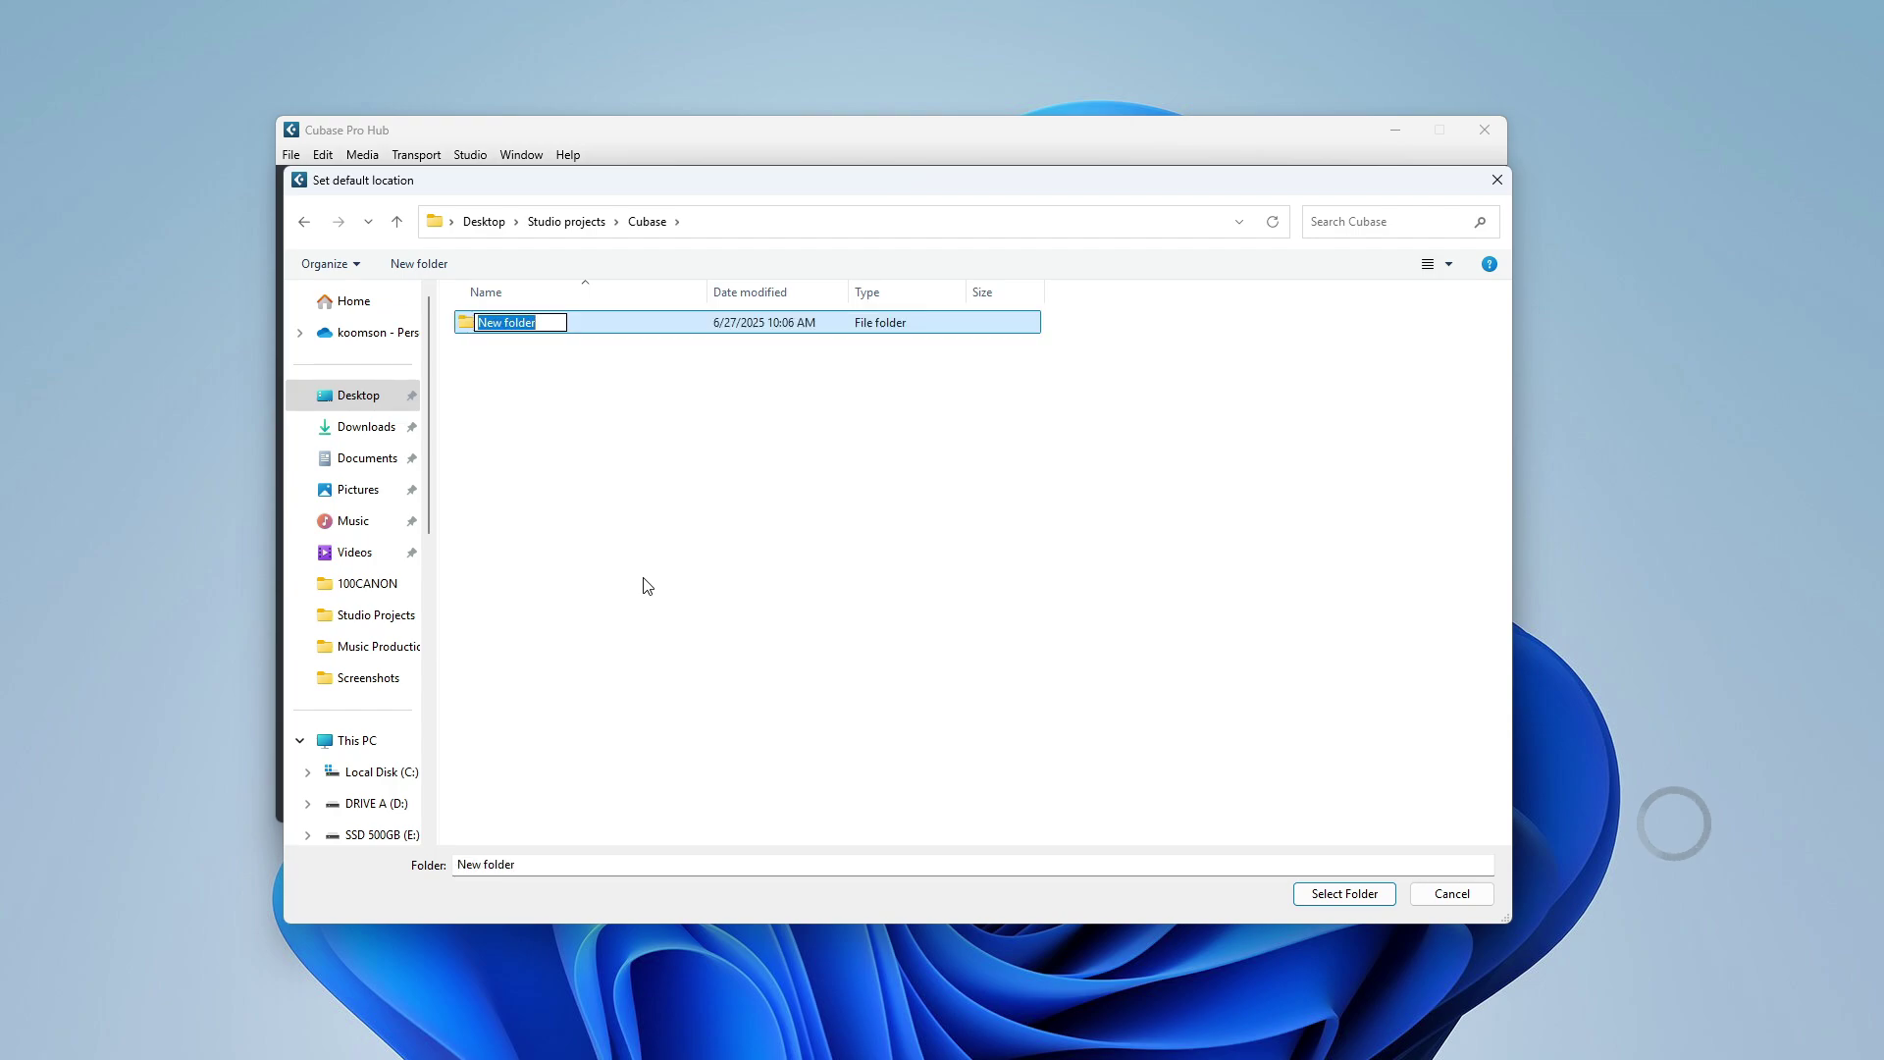
type("Project 001")
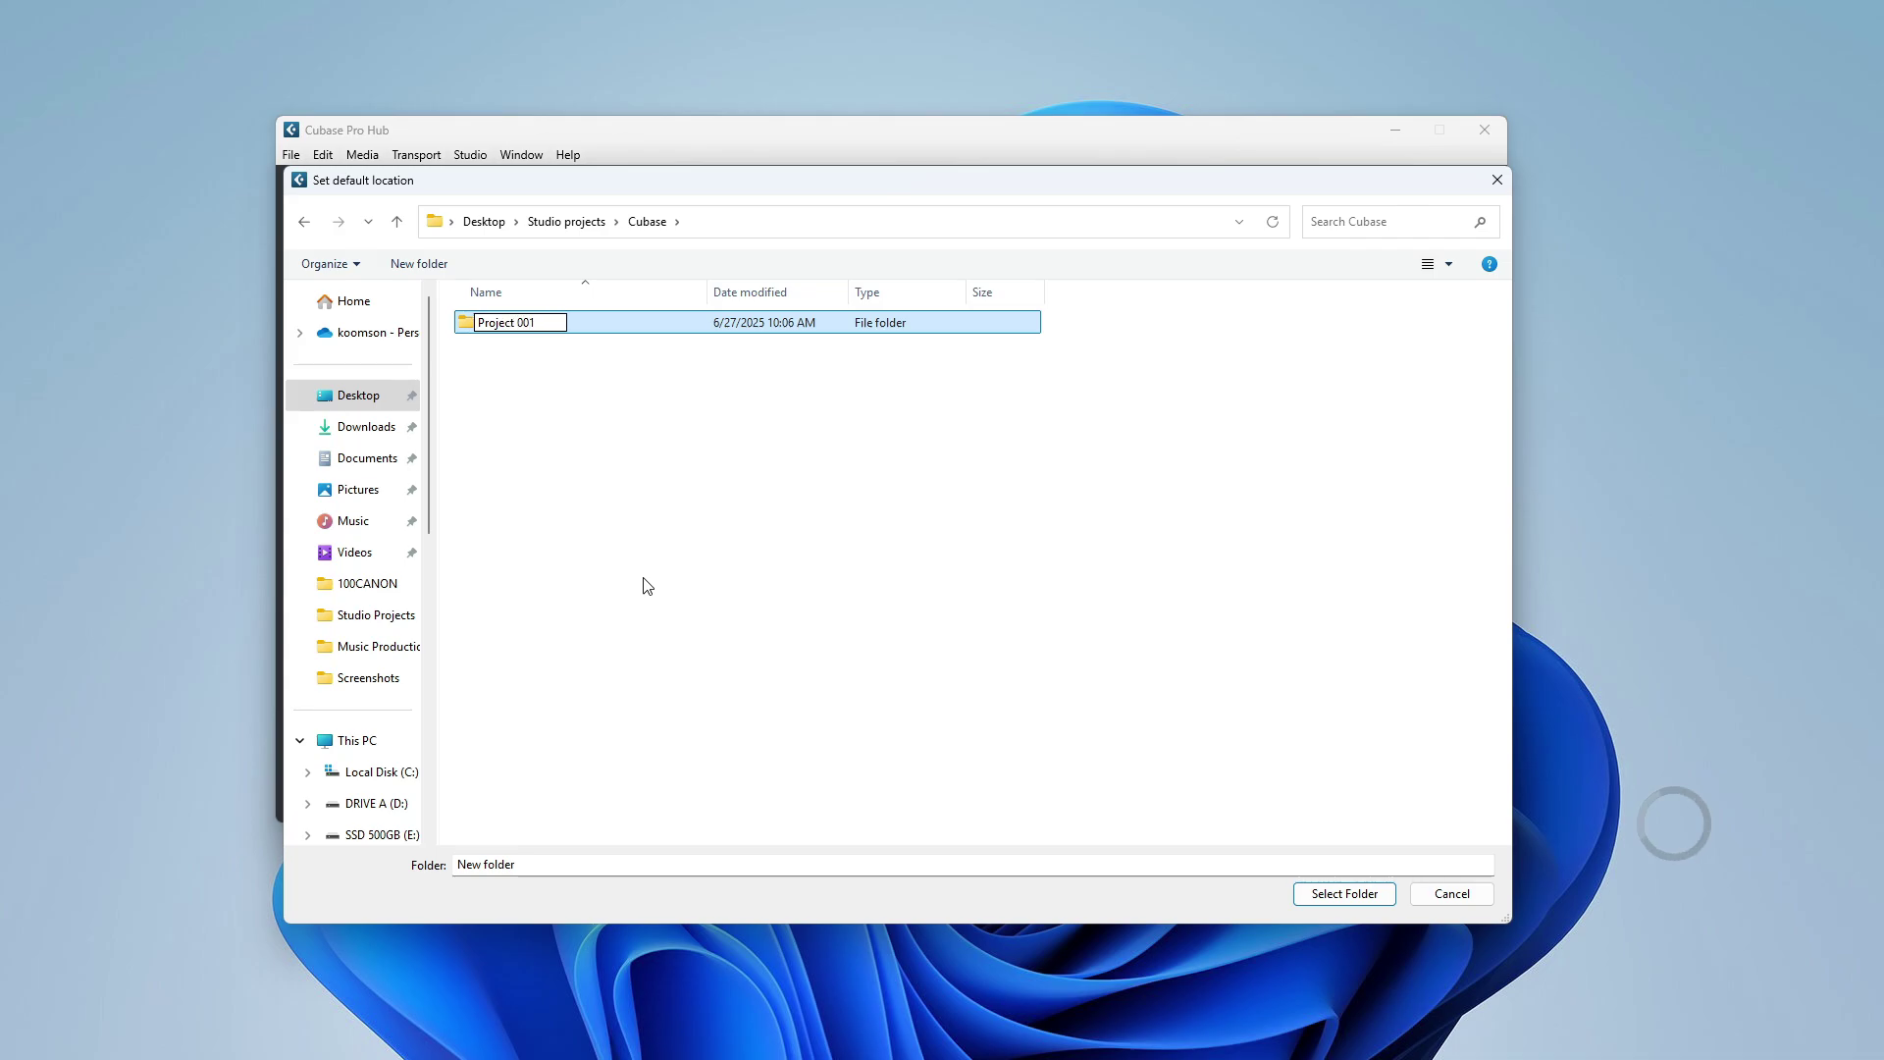
left_click(647, 586)
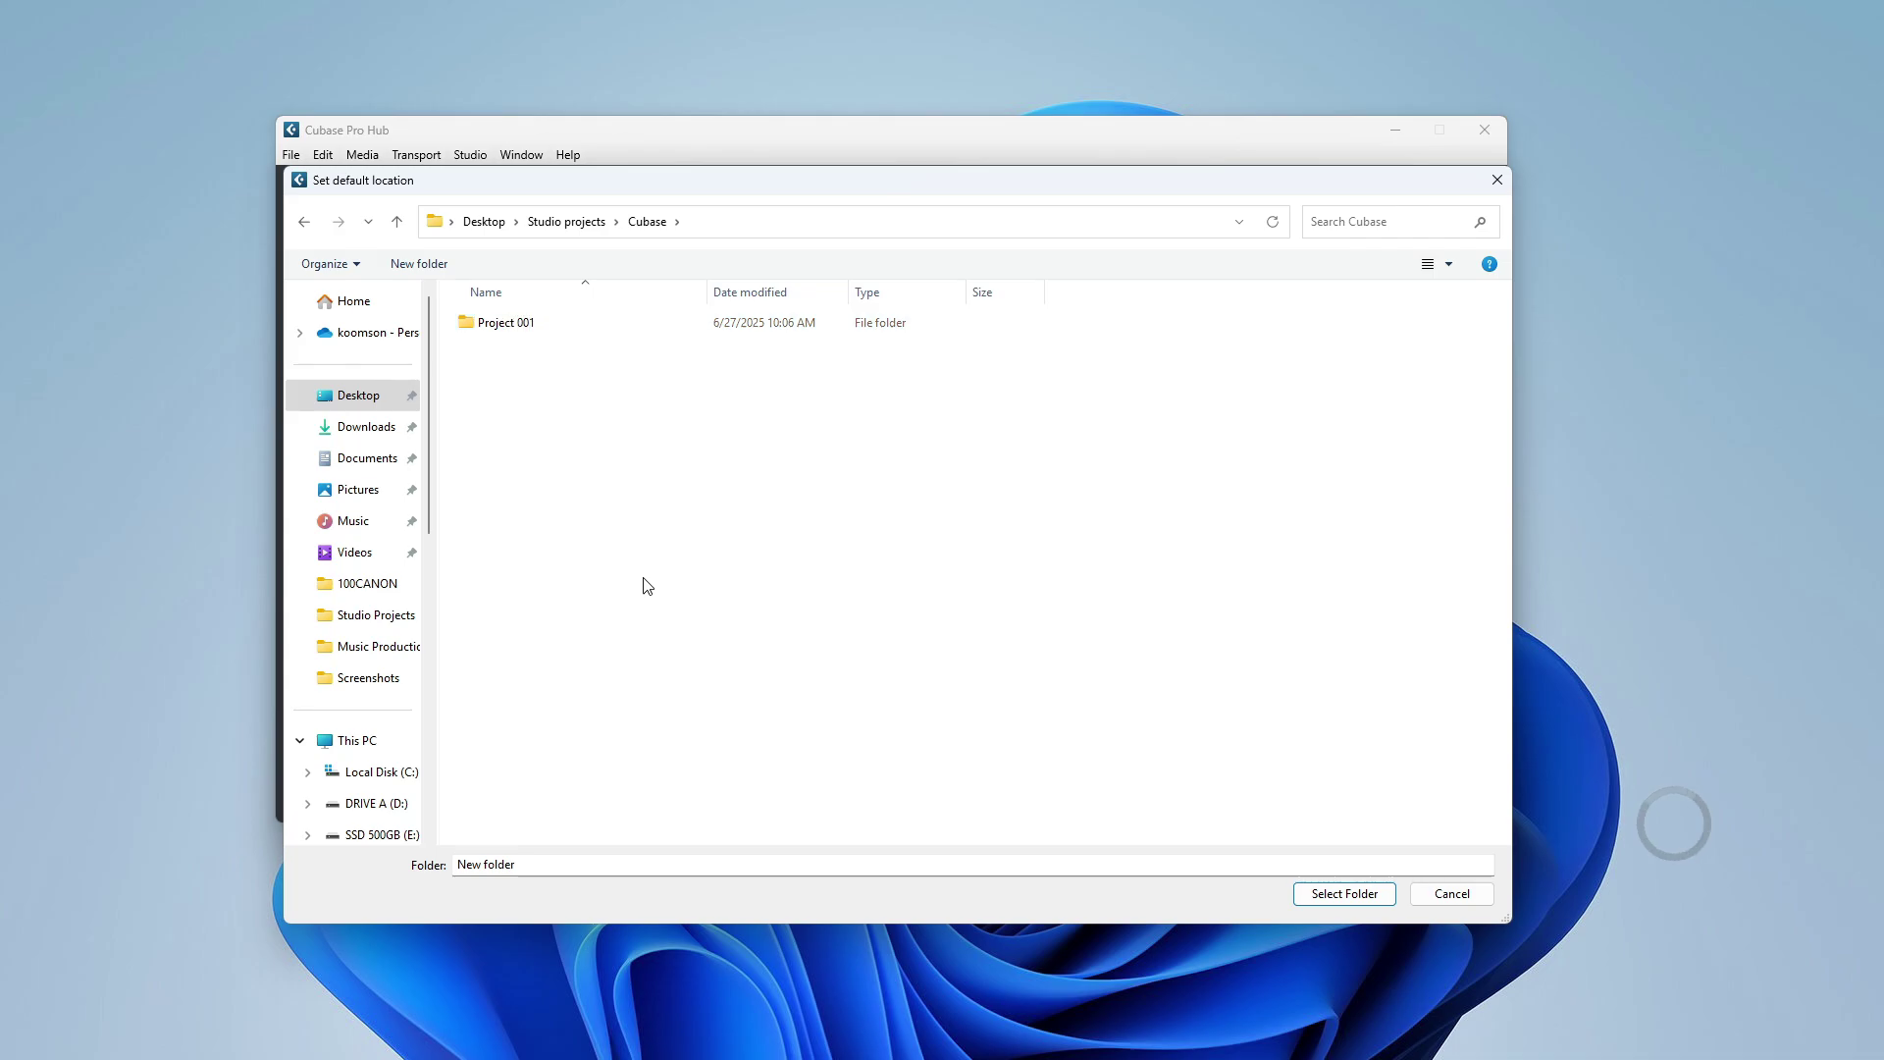
Select Project 001 as the location, create an empty project, and show the Lower Zone.
left_click(1350, 895)
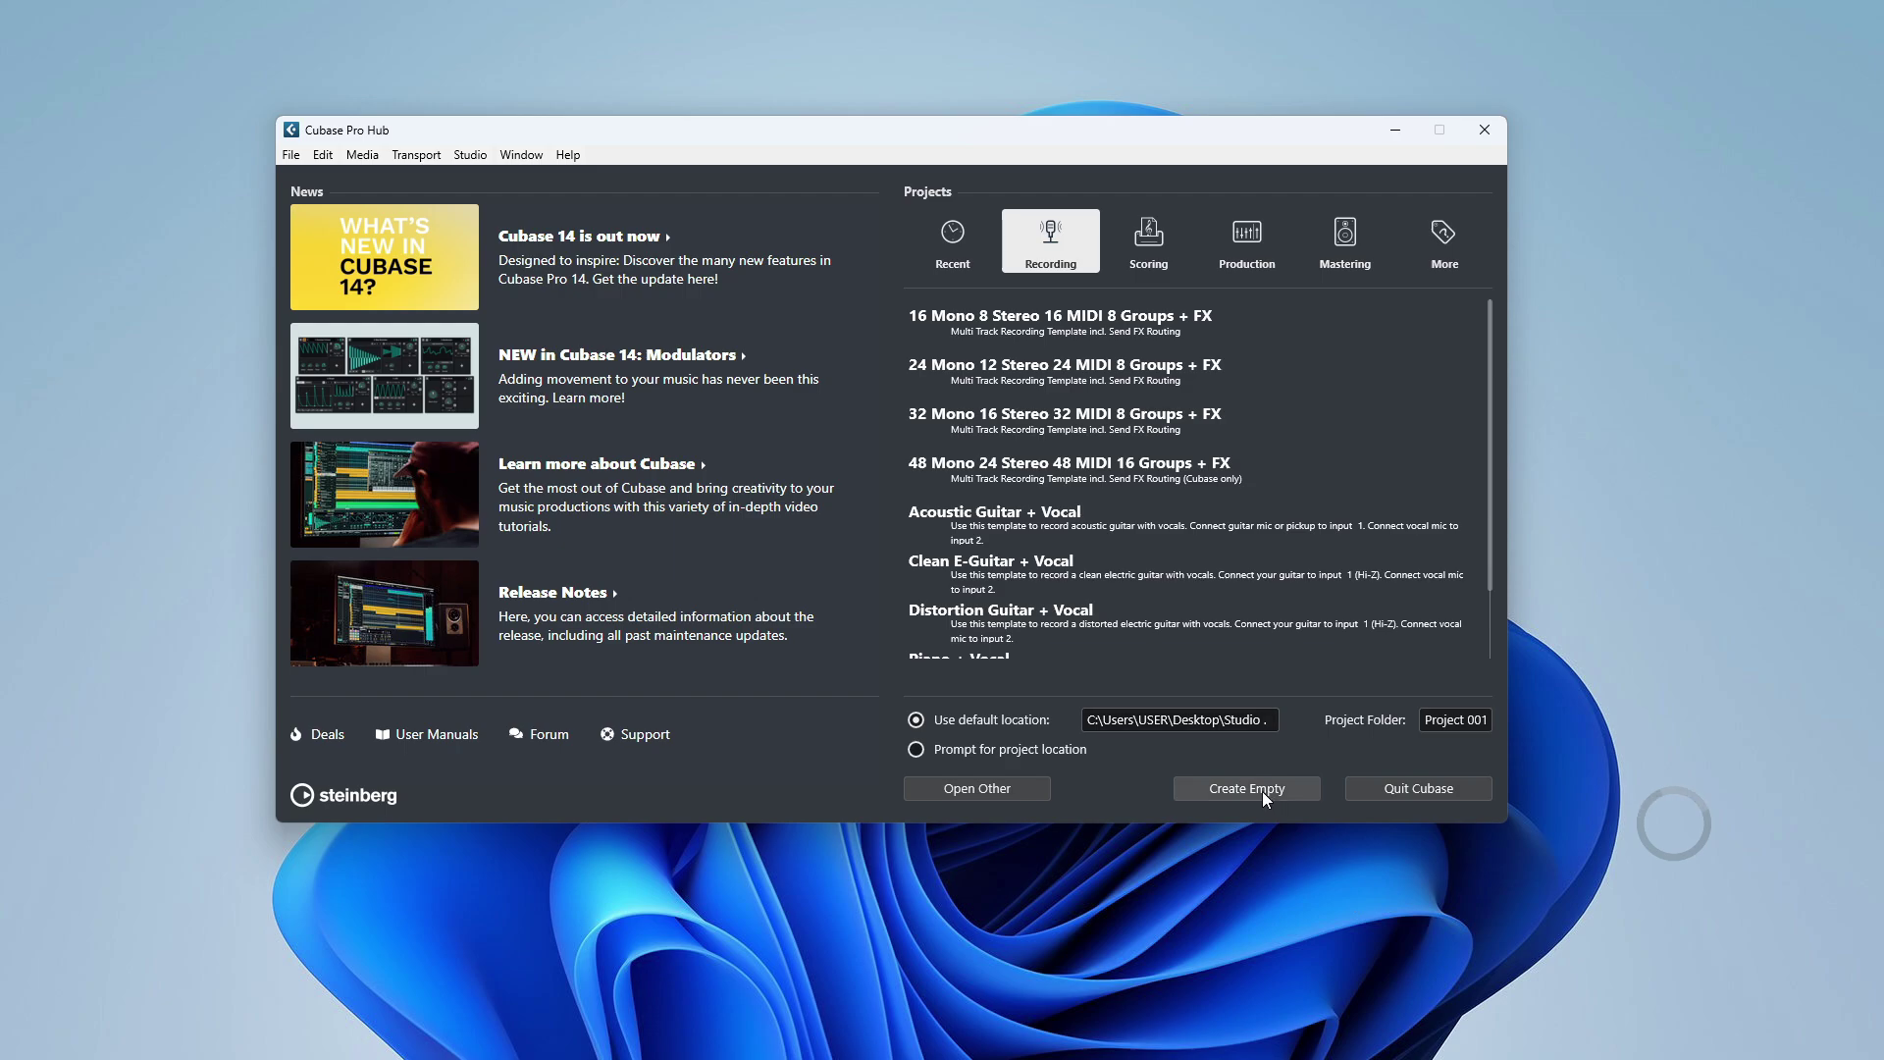
left_click(1264, 795)
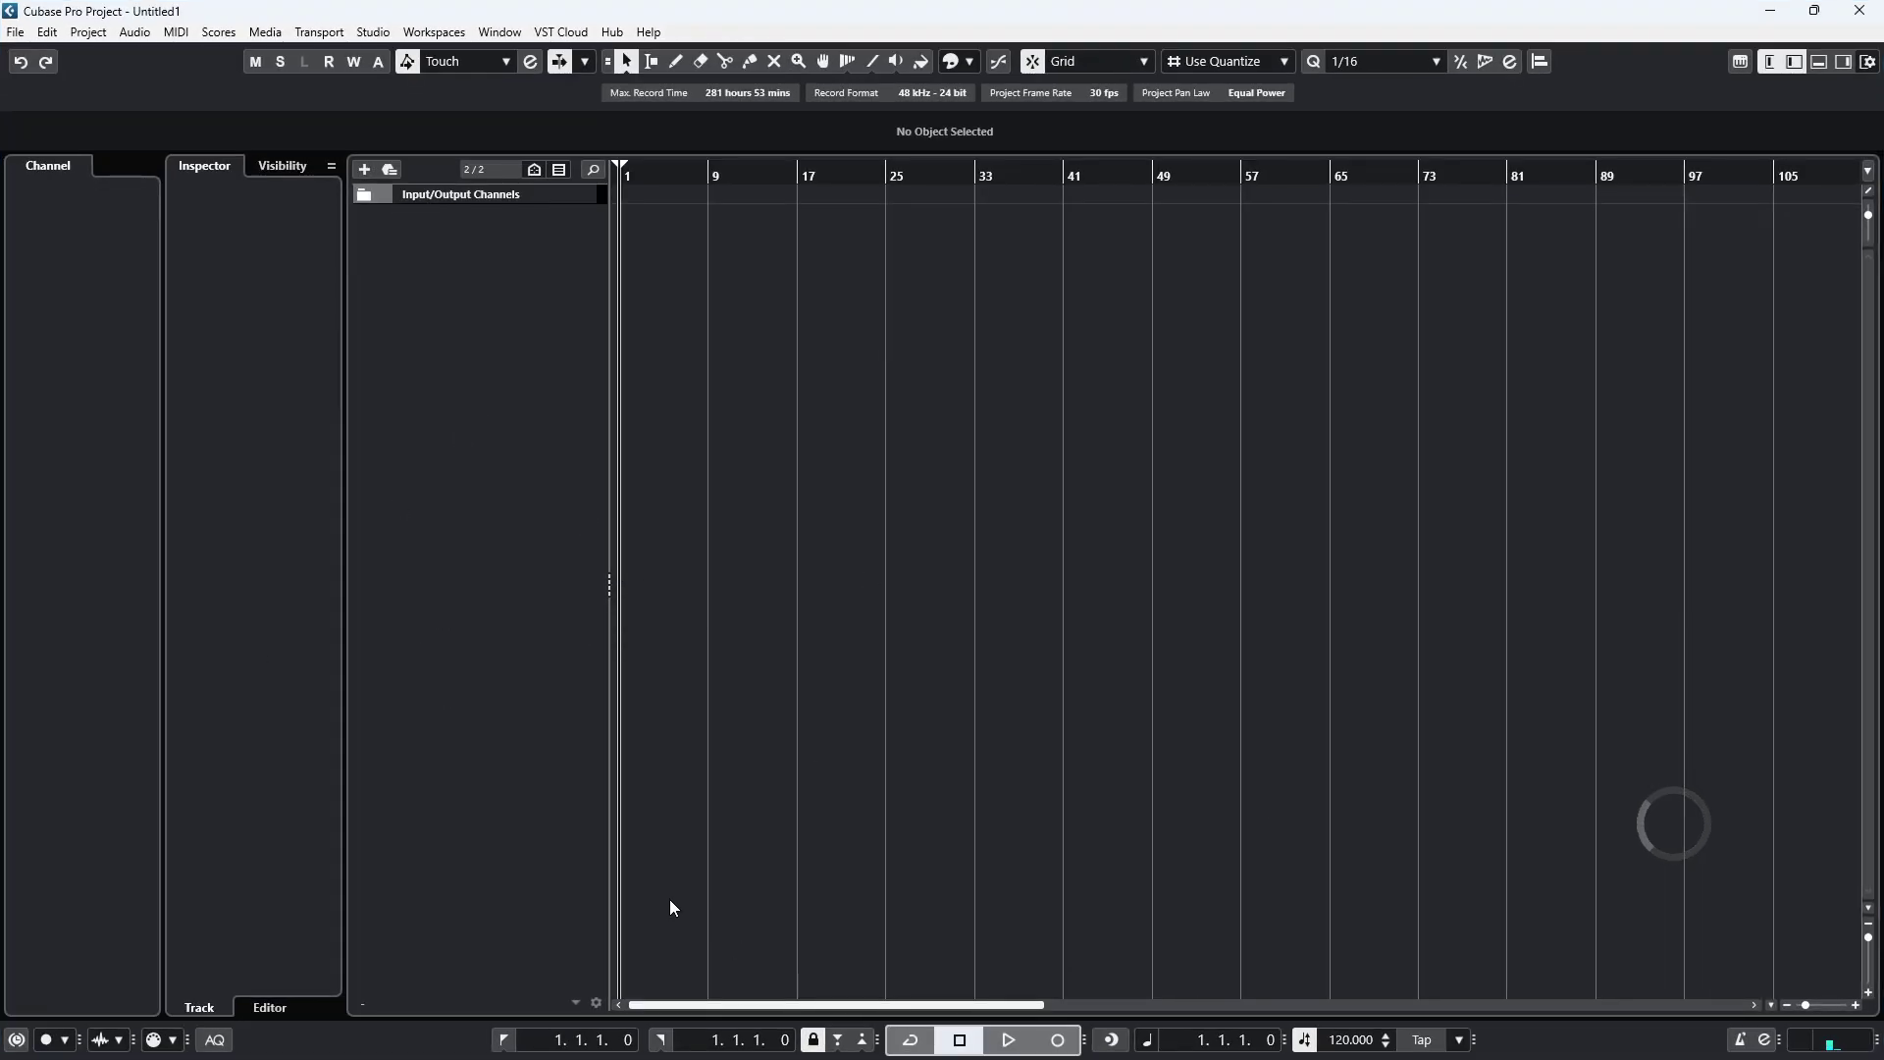
left_click(1820, 61)
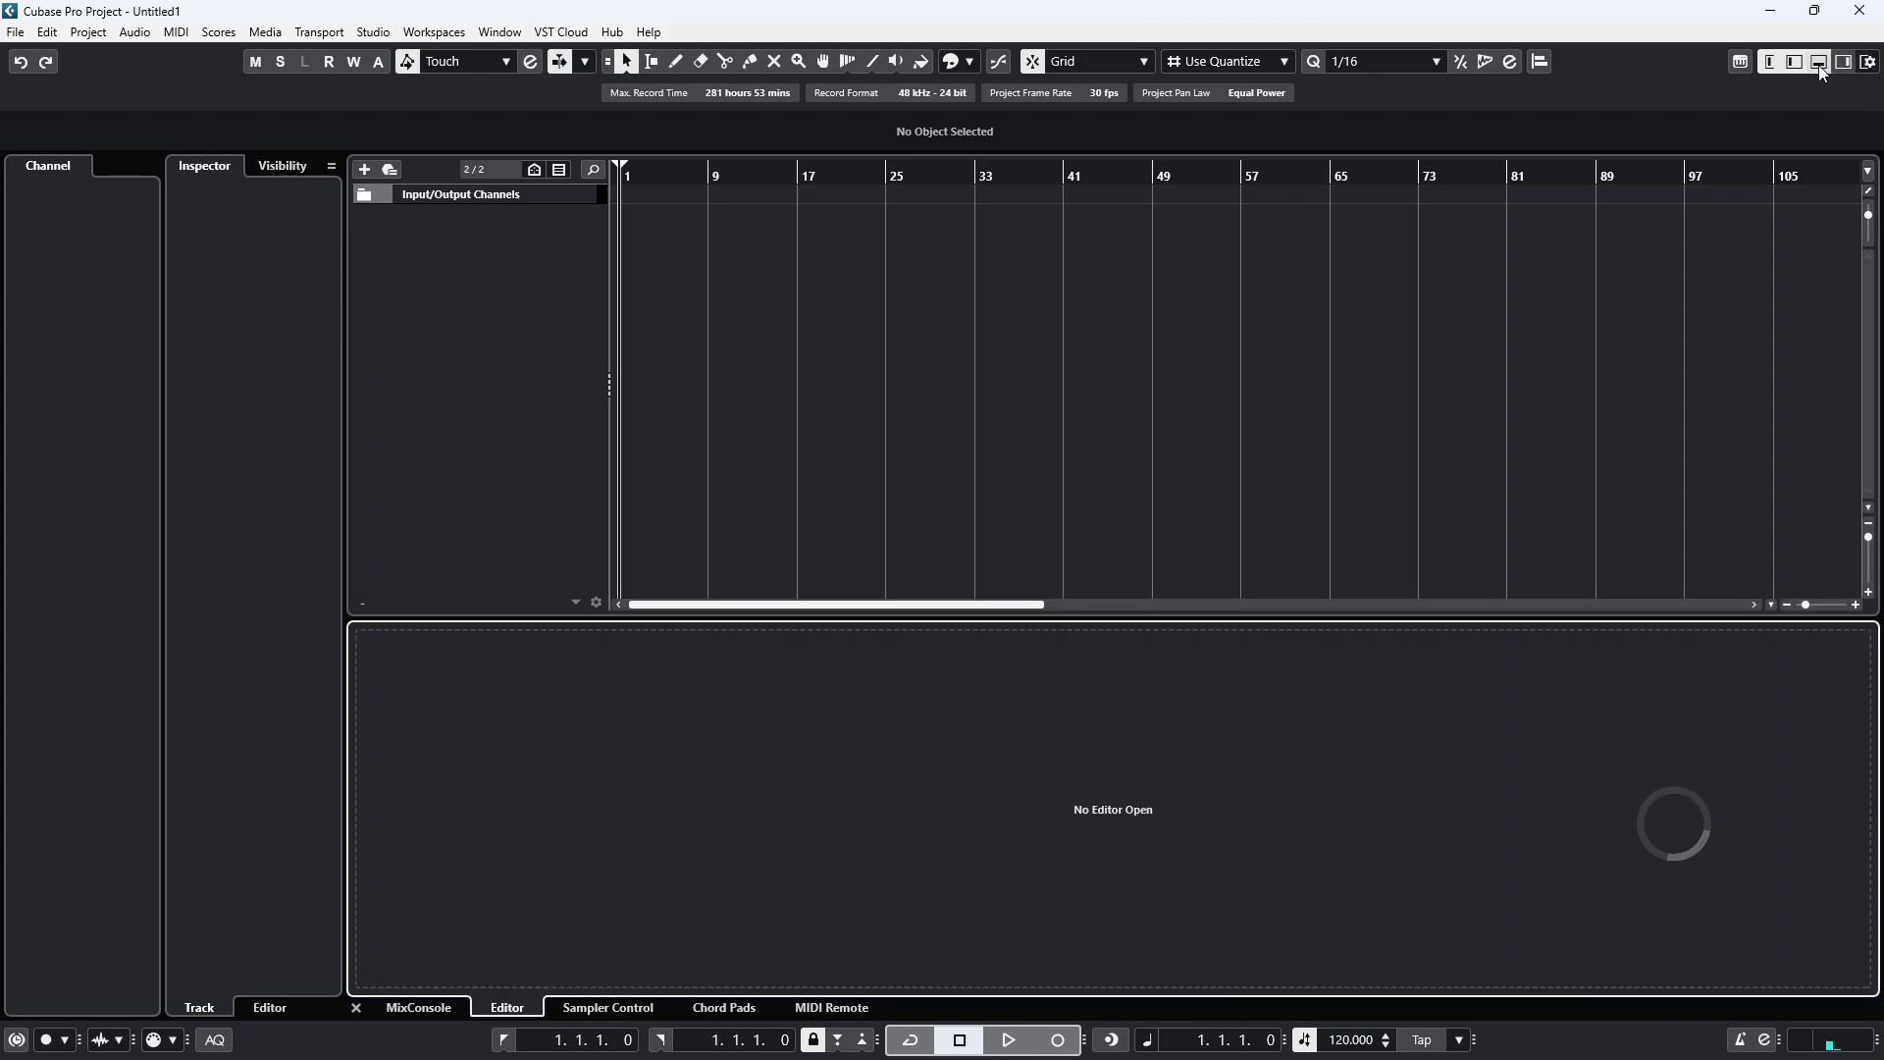
left_click(1031, 488)
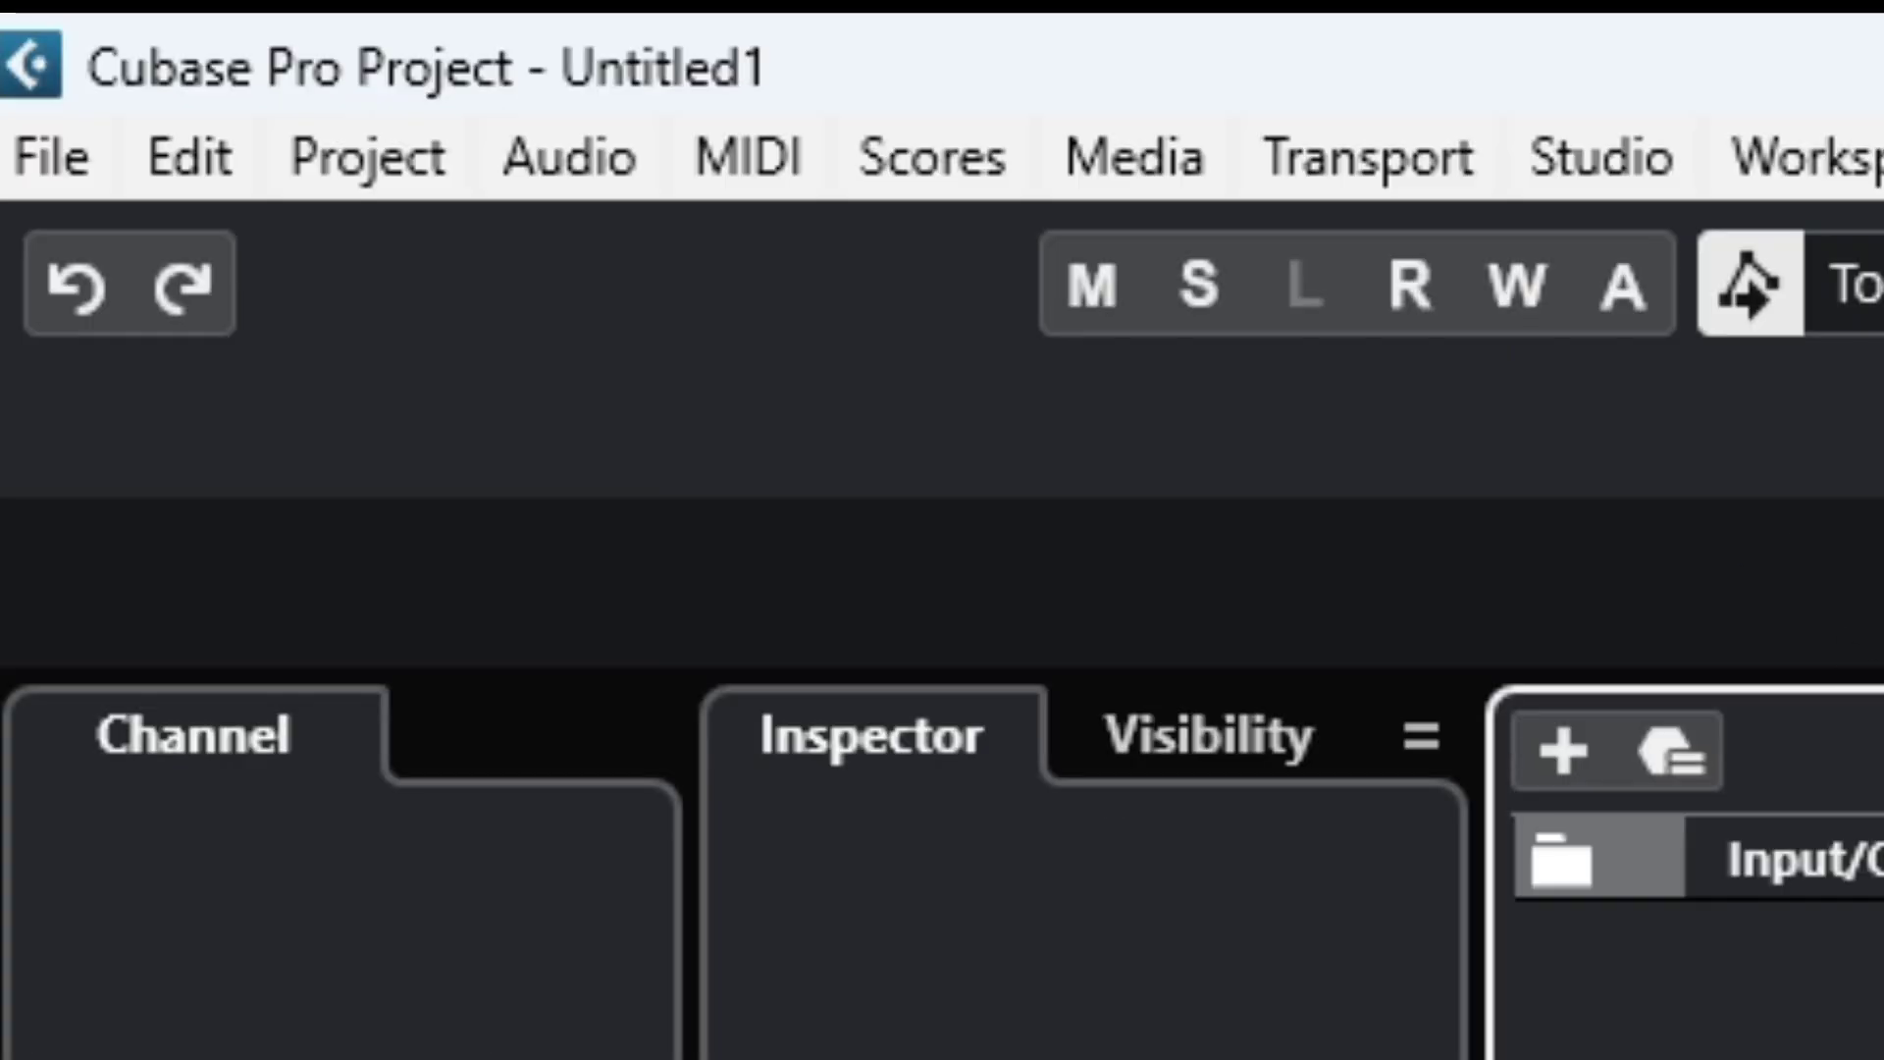
Save the project in Project 001 as 'Fire Of God -' followed by the artist's name.
left_click(54, 162)
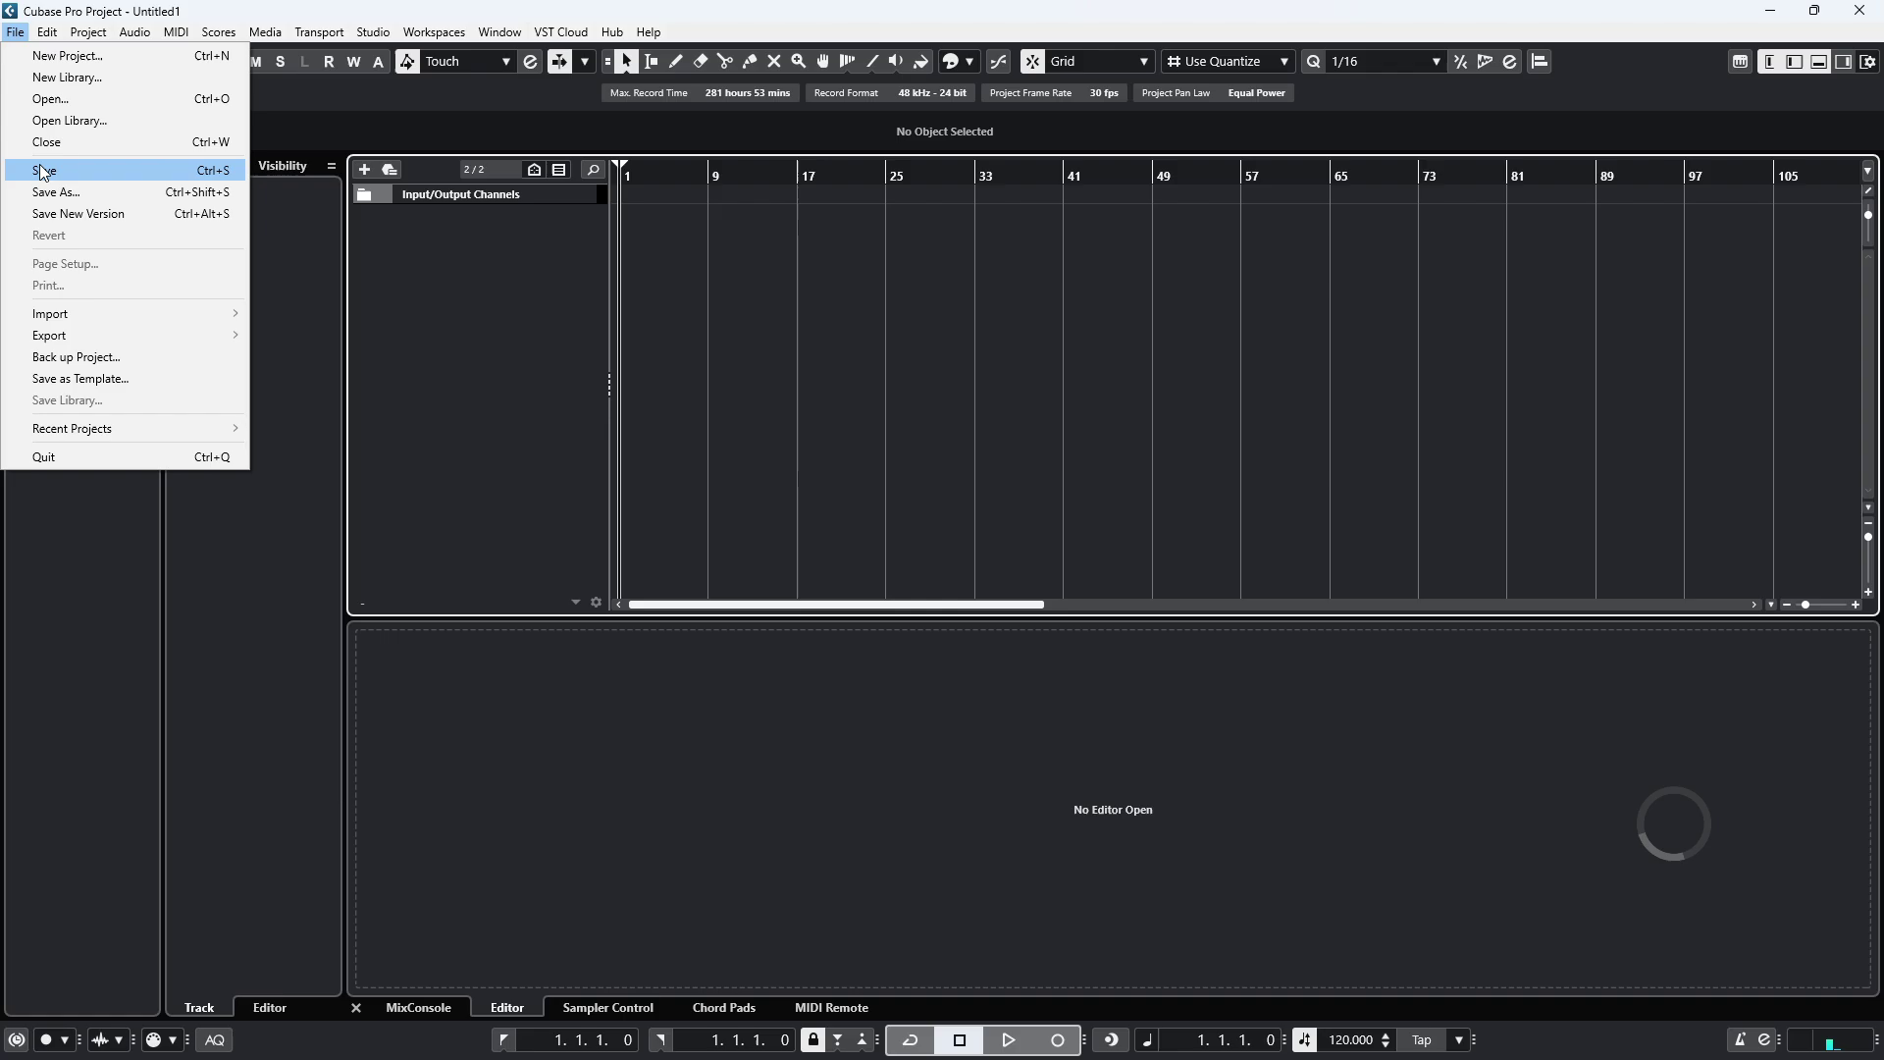
left_click(44, 171)
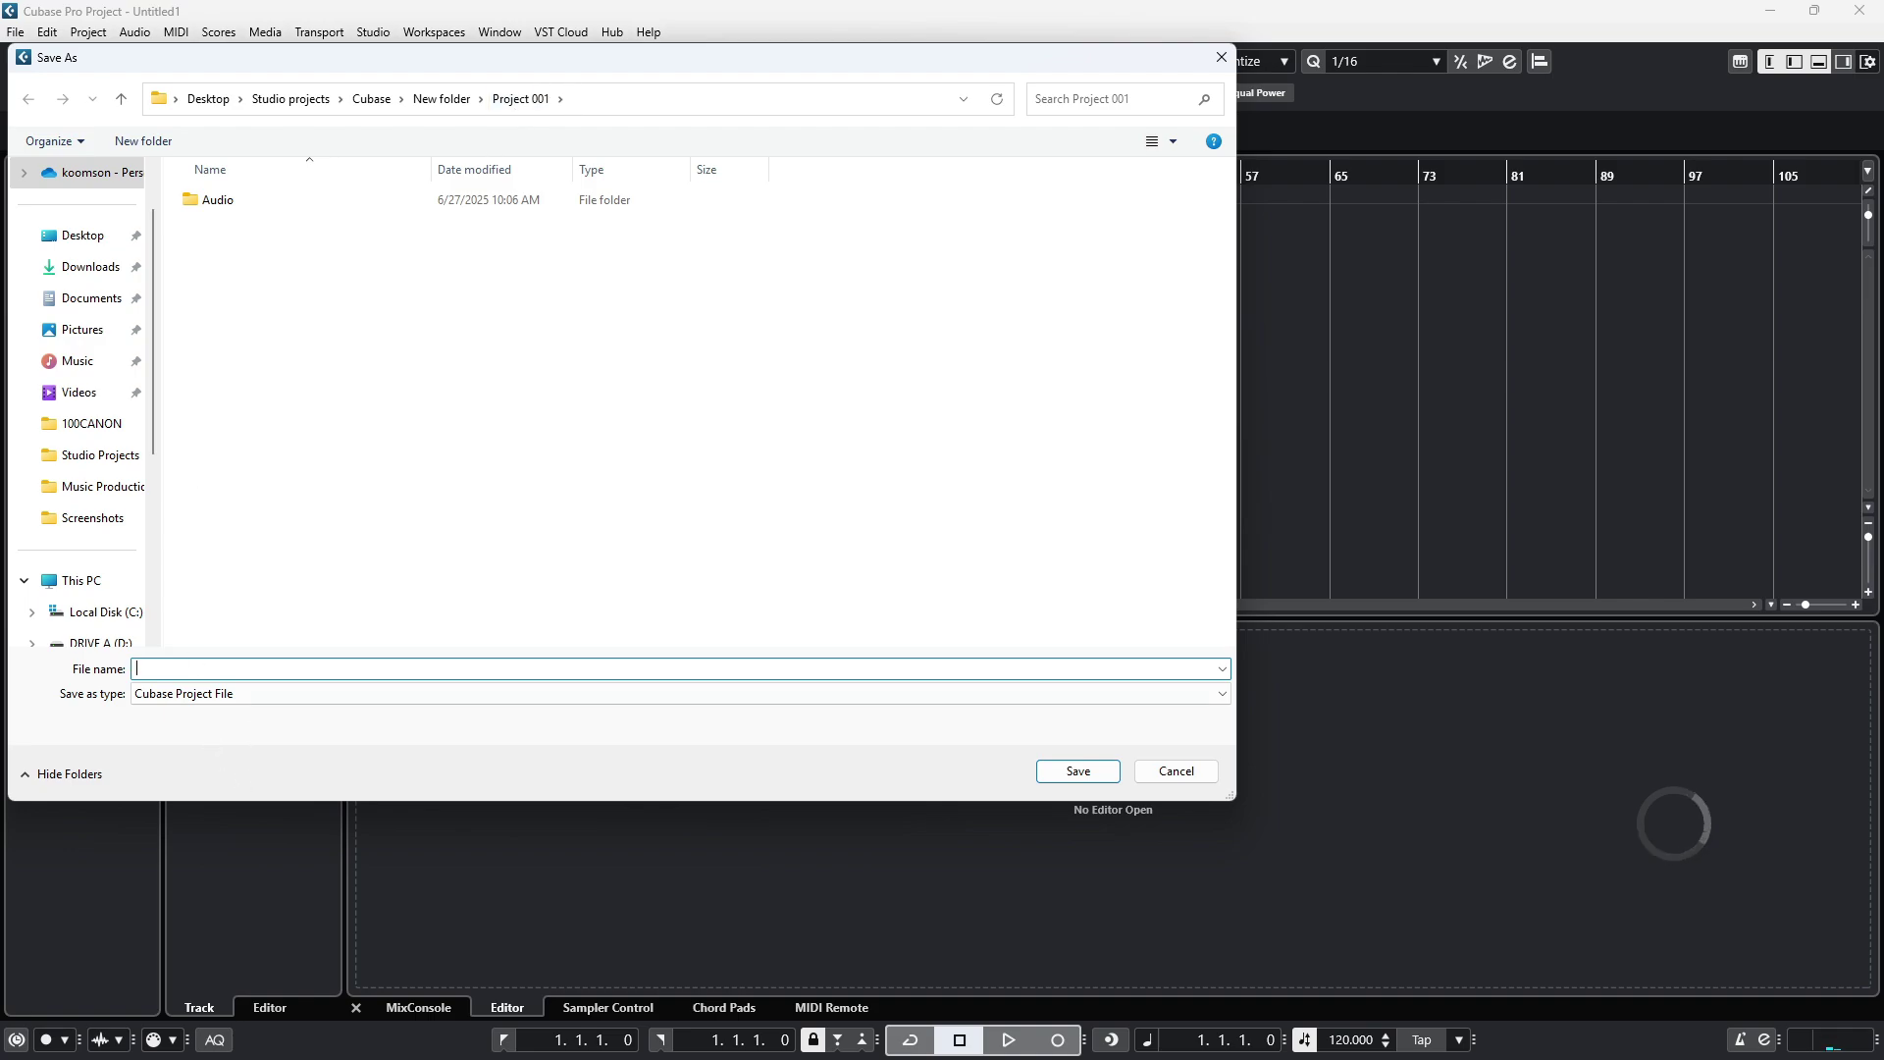
left_click_drag(284, 667, 137, 675)
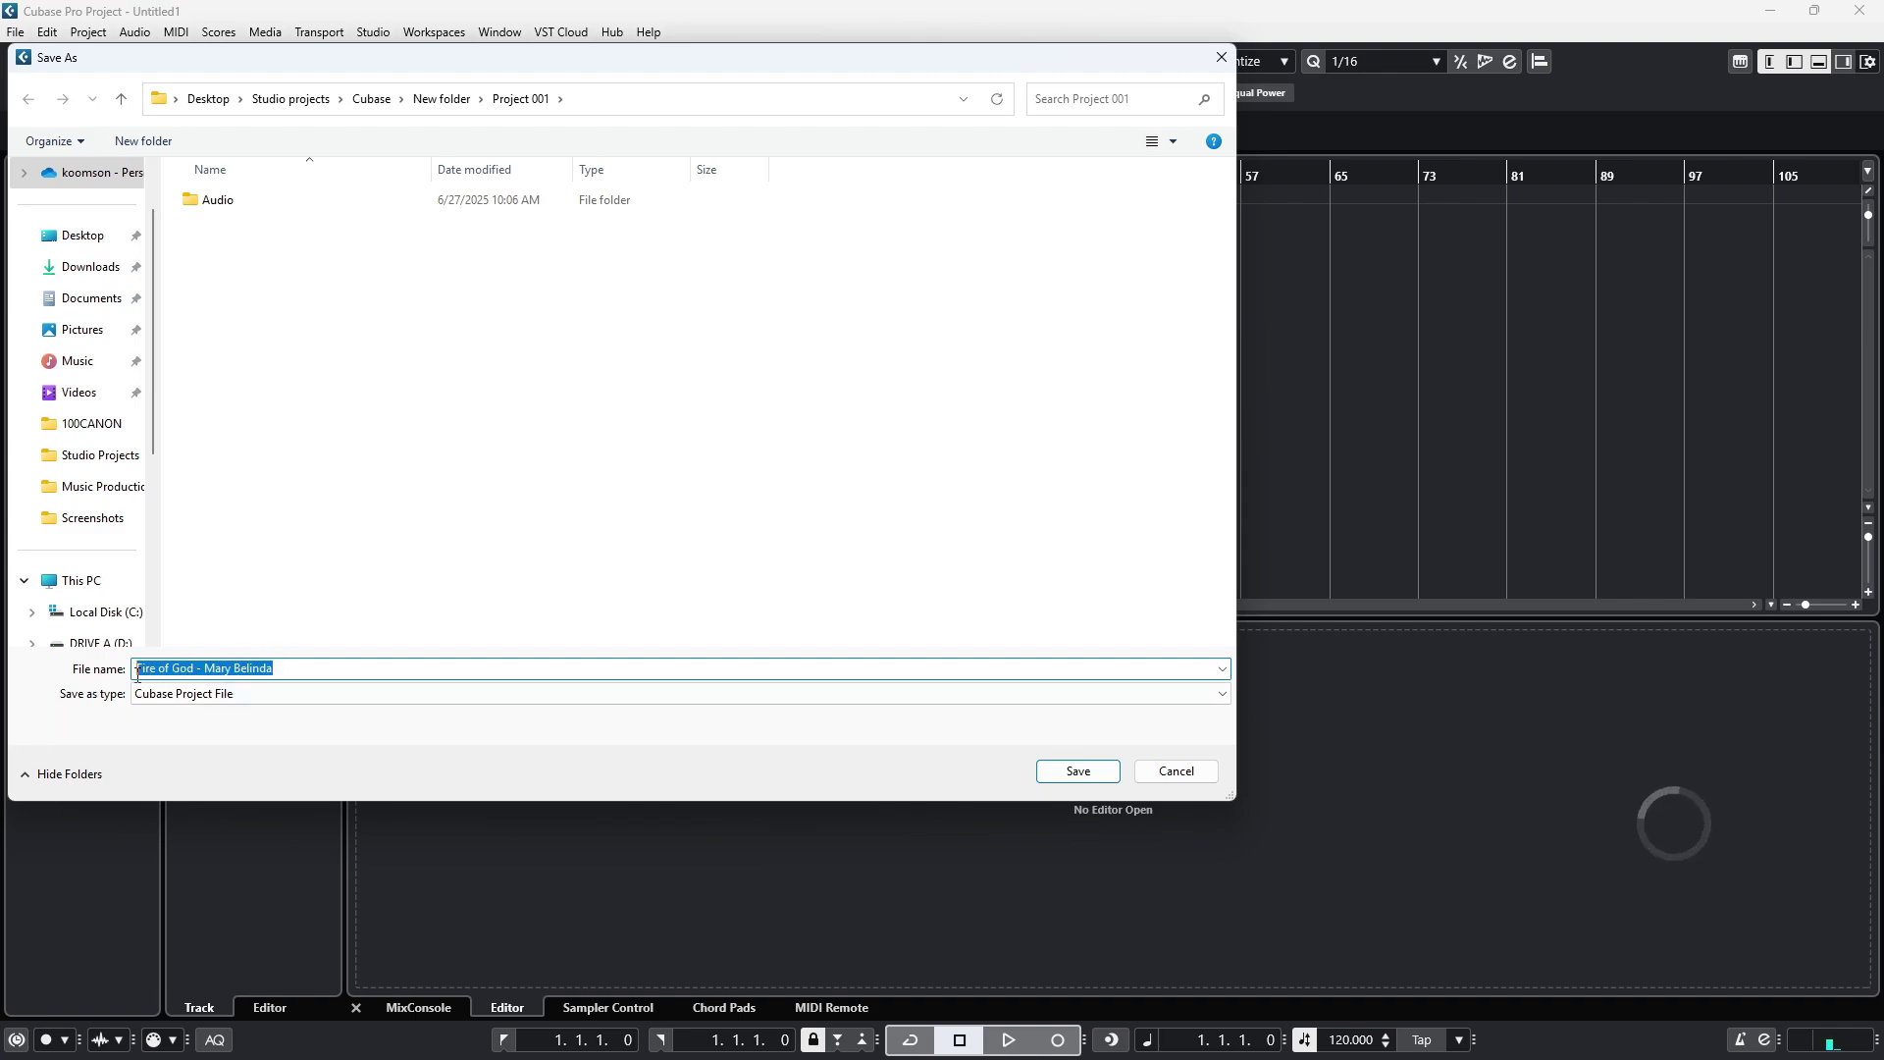
left_click(349, 663)
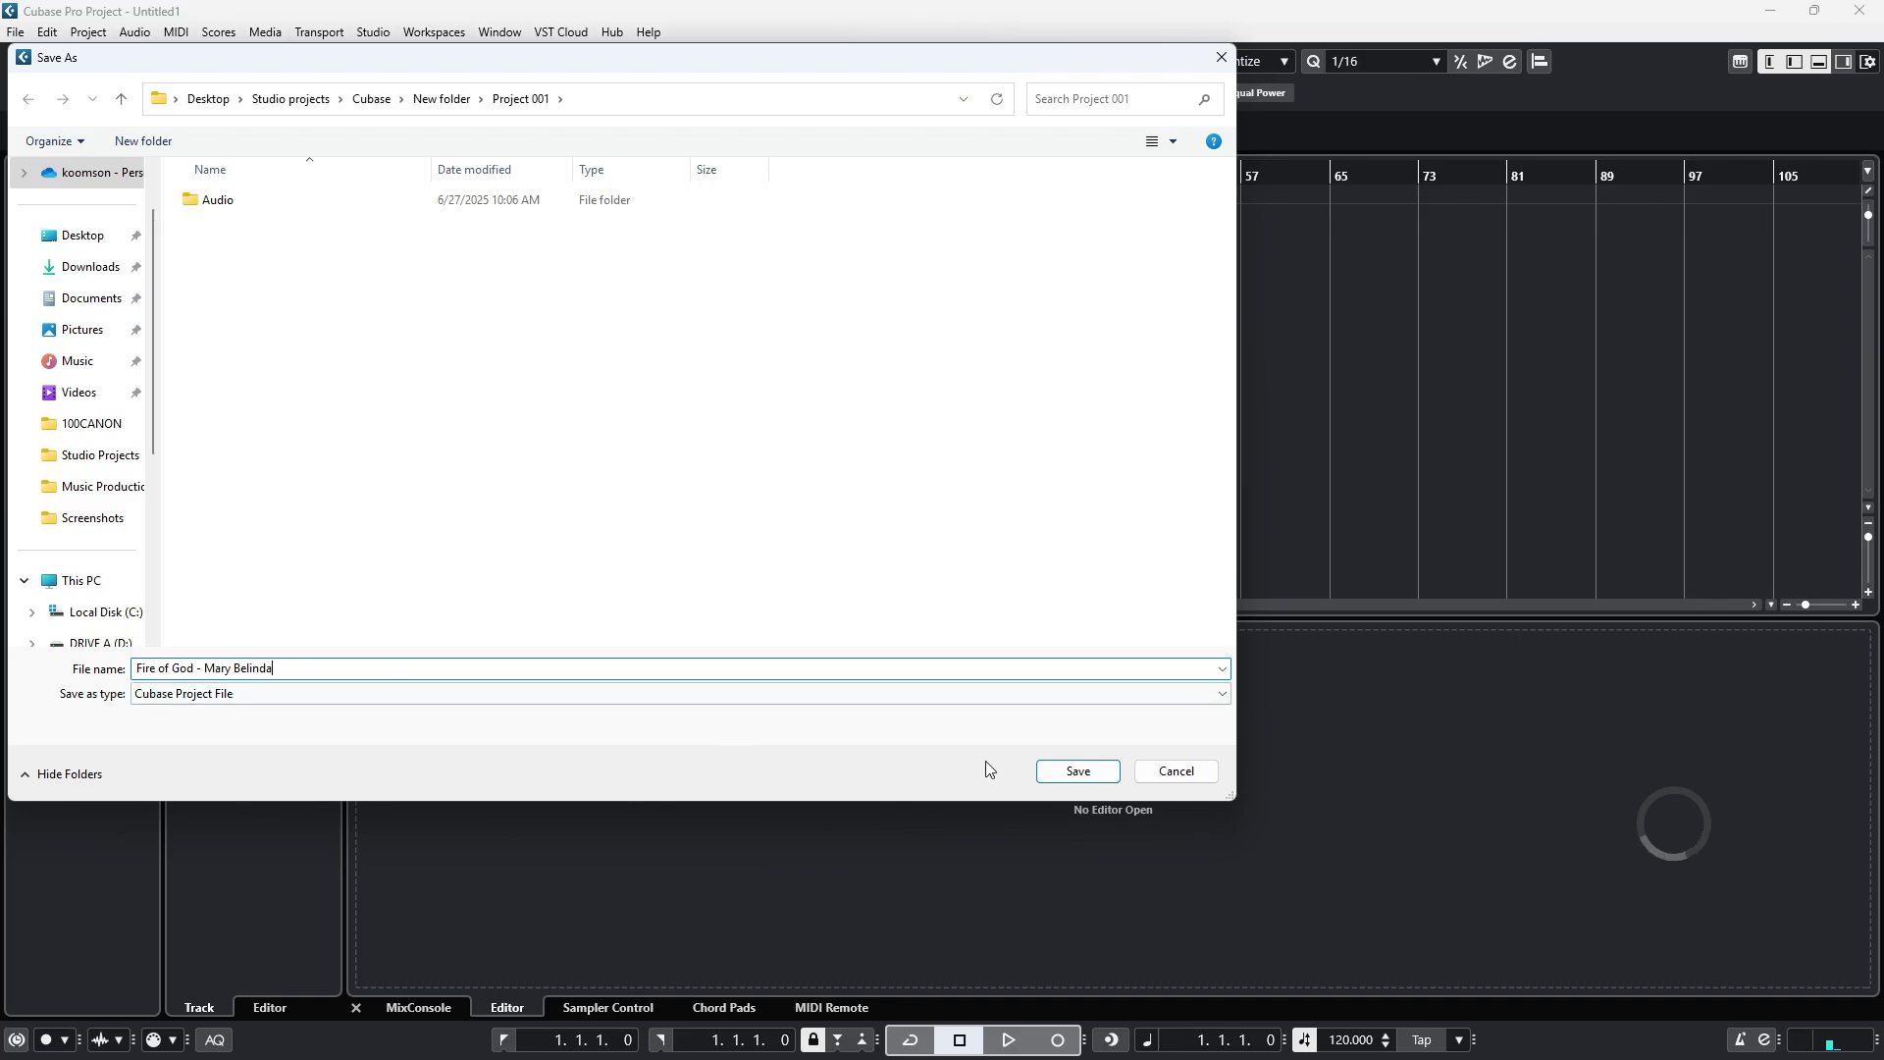
left_click(1077, 771)
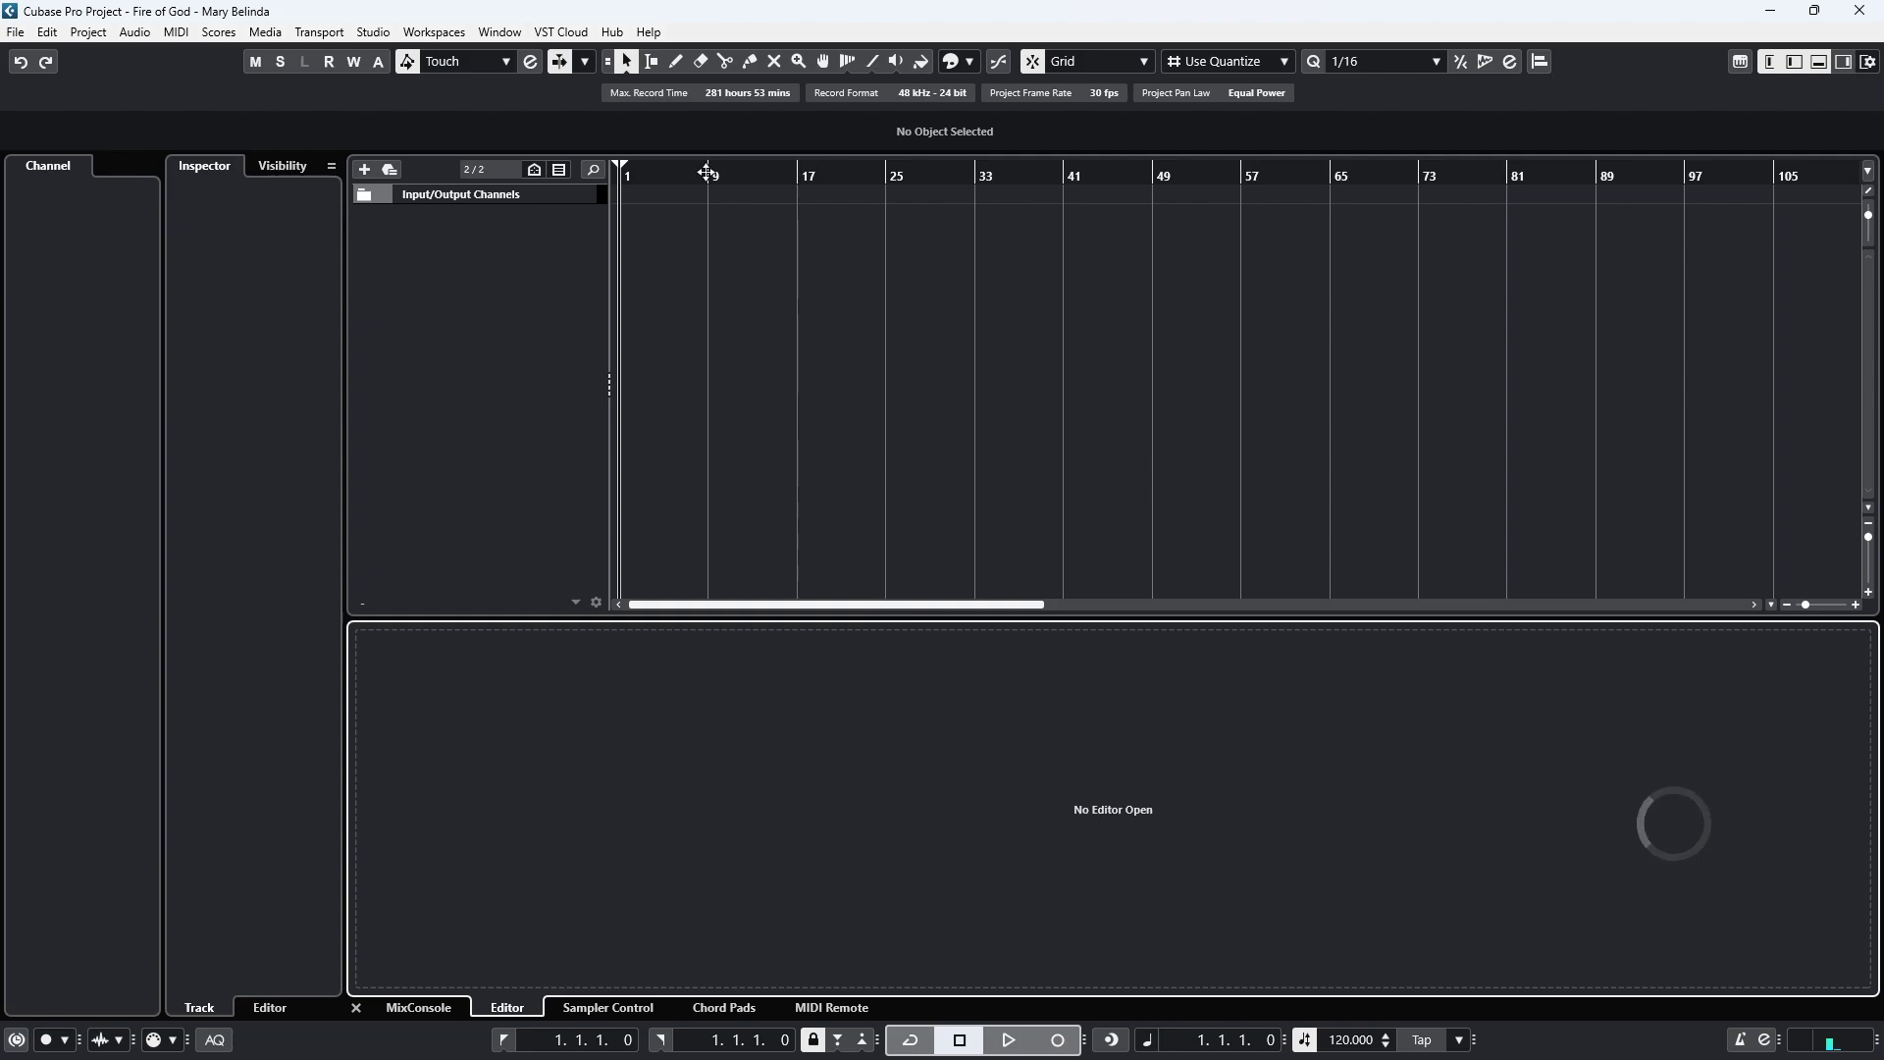
In Studio Setup, switch the ASIO driver to Generic Low Latency ASIO Driver and select its entry.
left_click(375, 33)
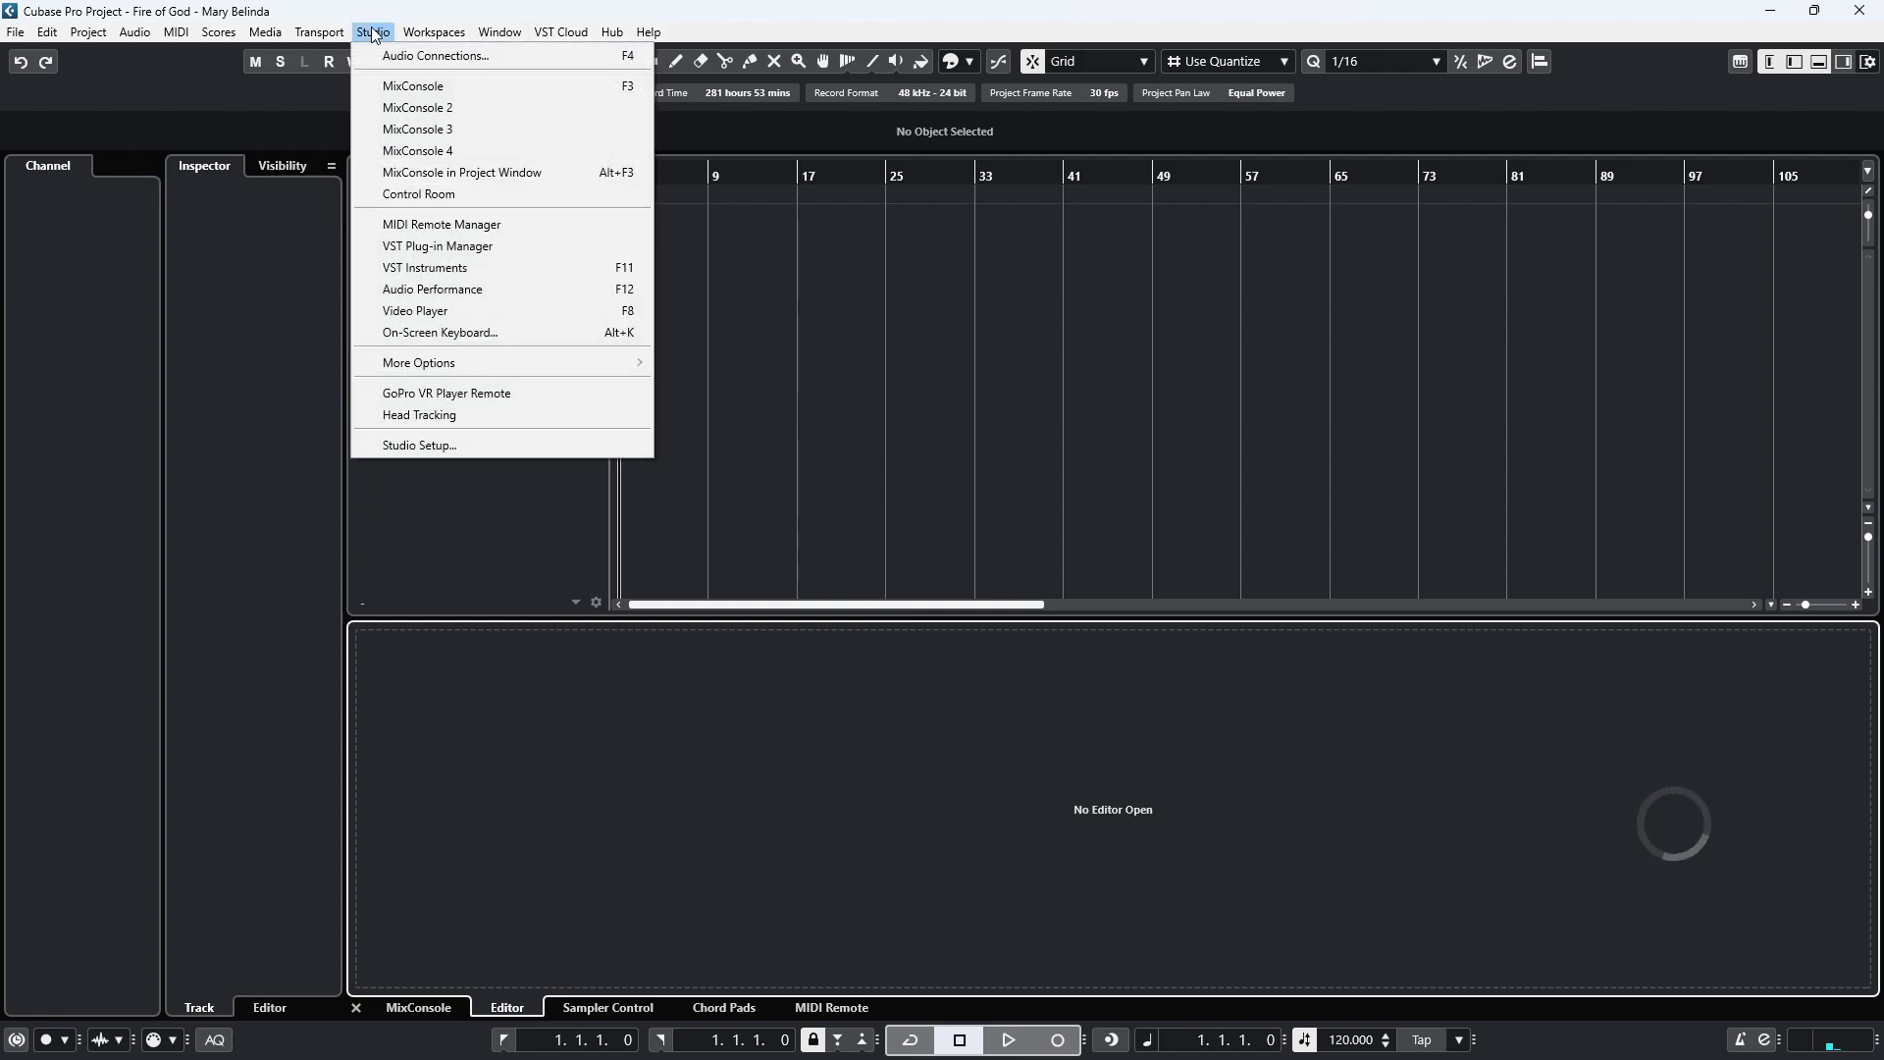
left_click(411, 446)
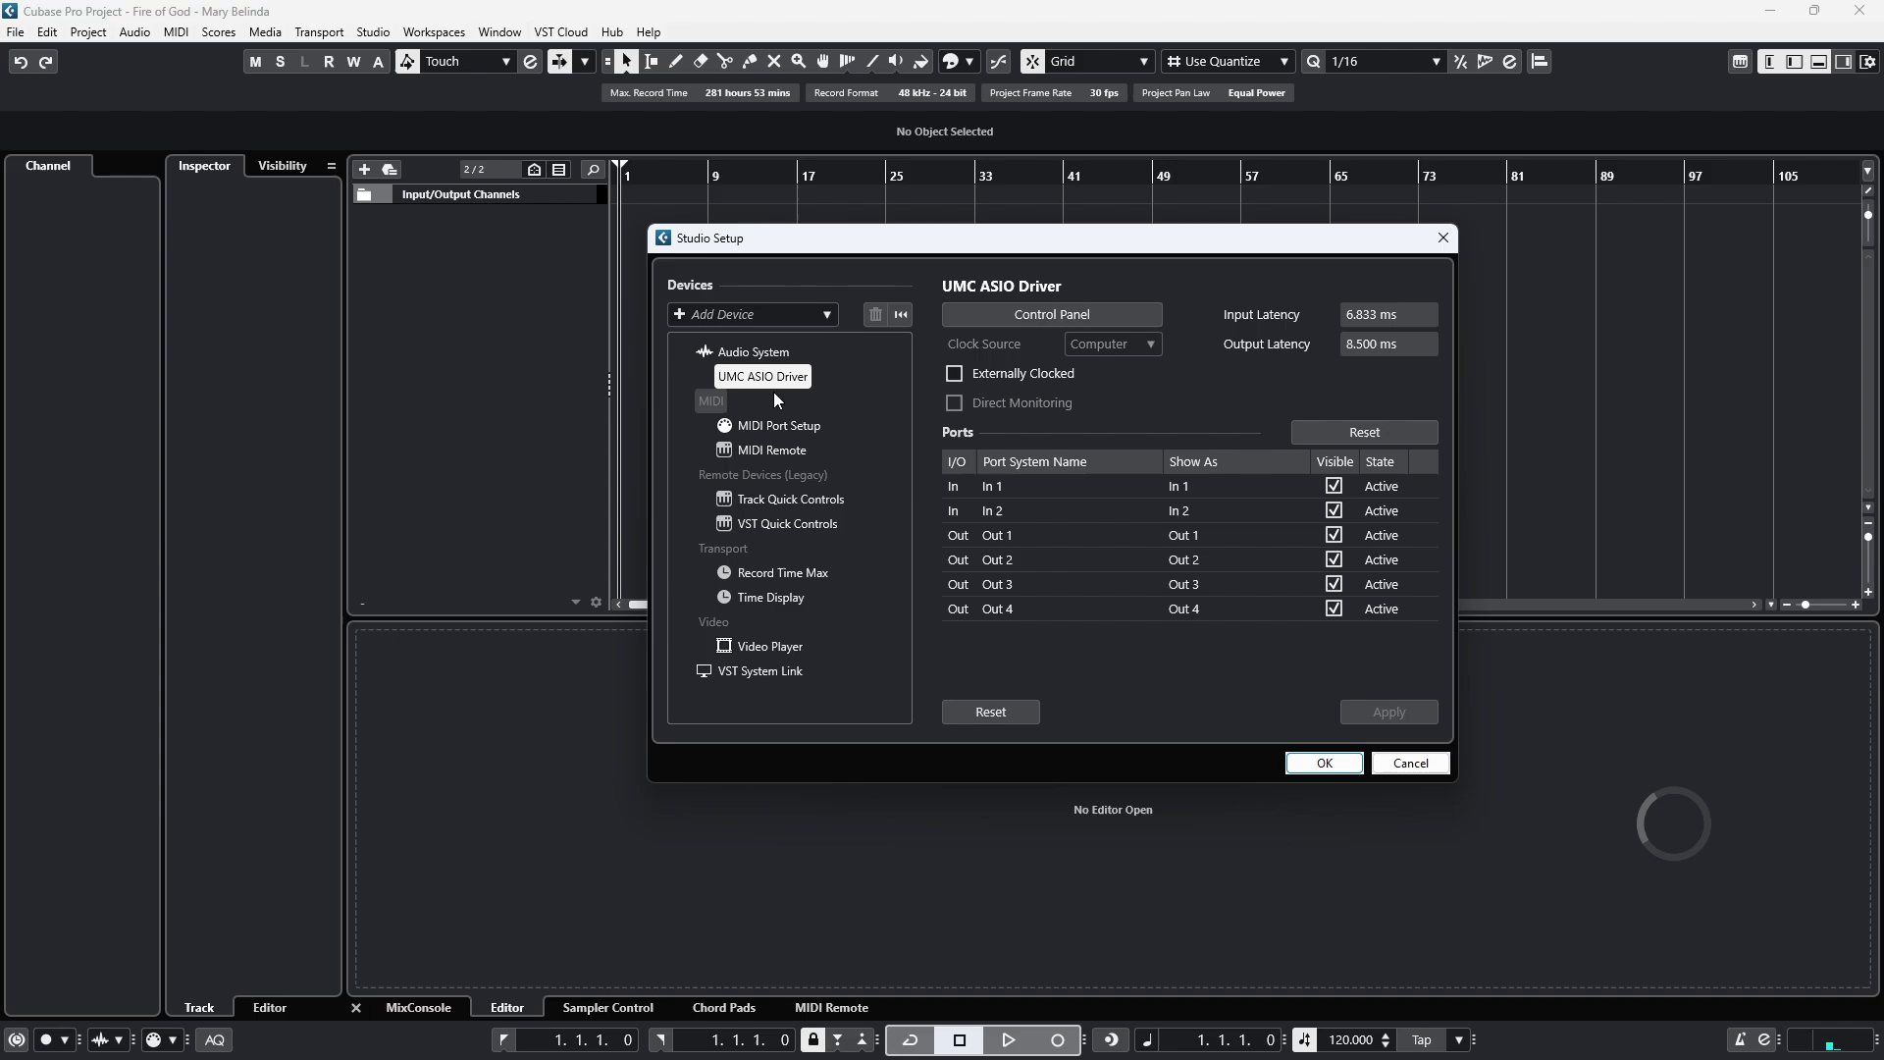
left_click(751, 355)
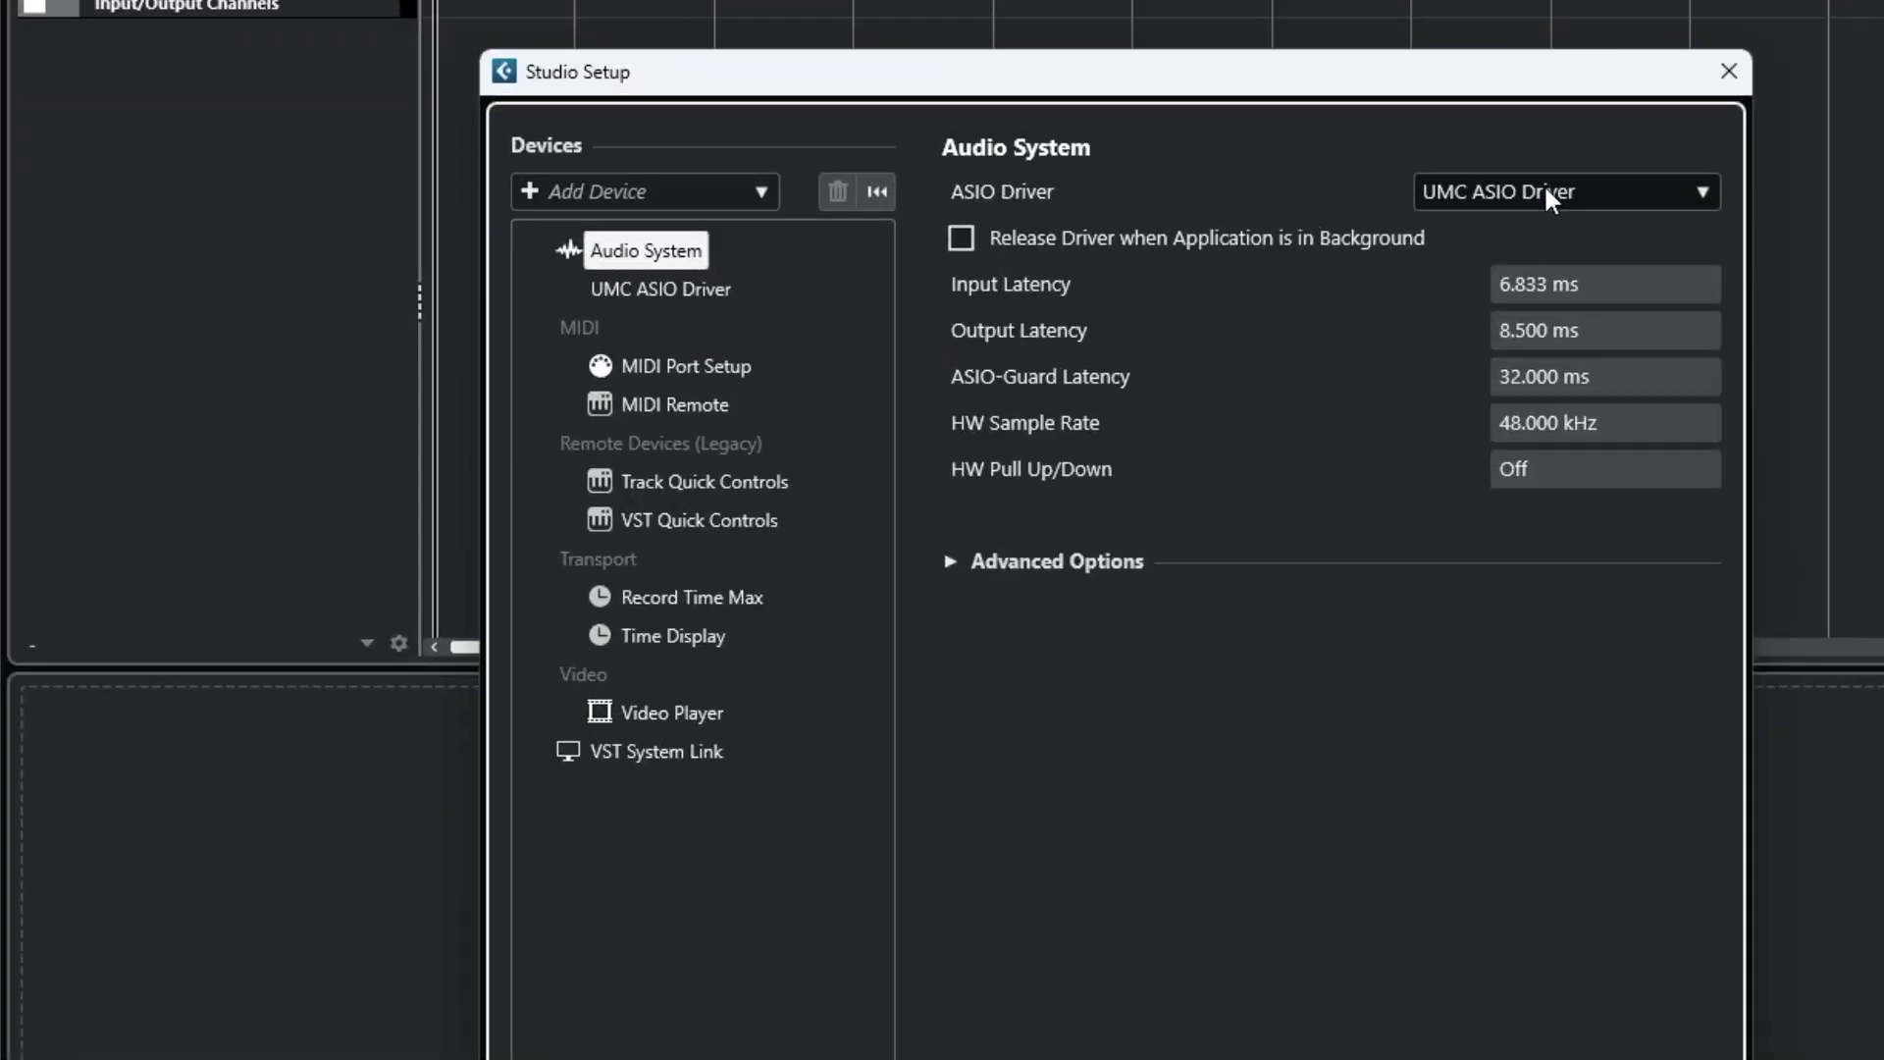
left_click(1690, 191)
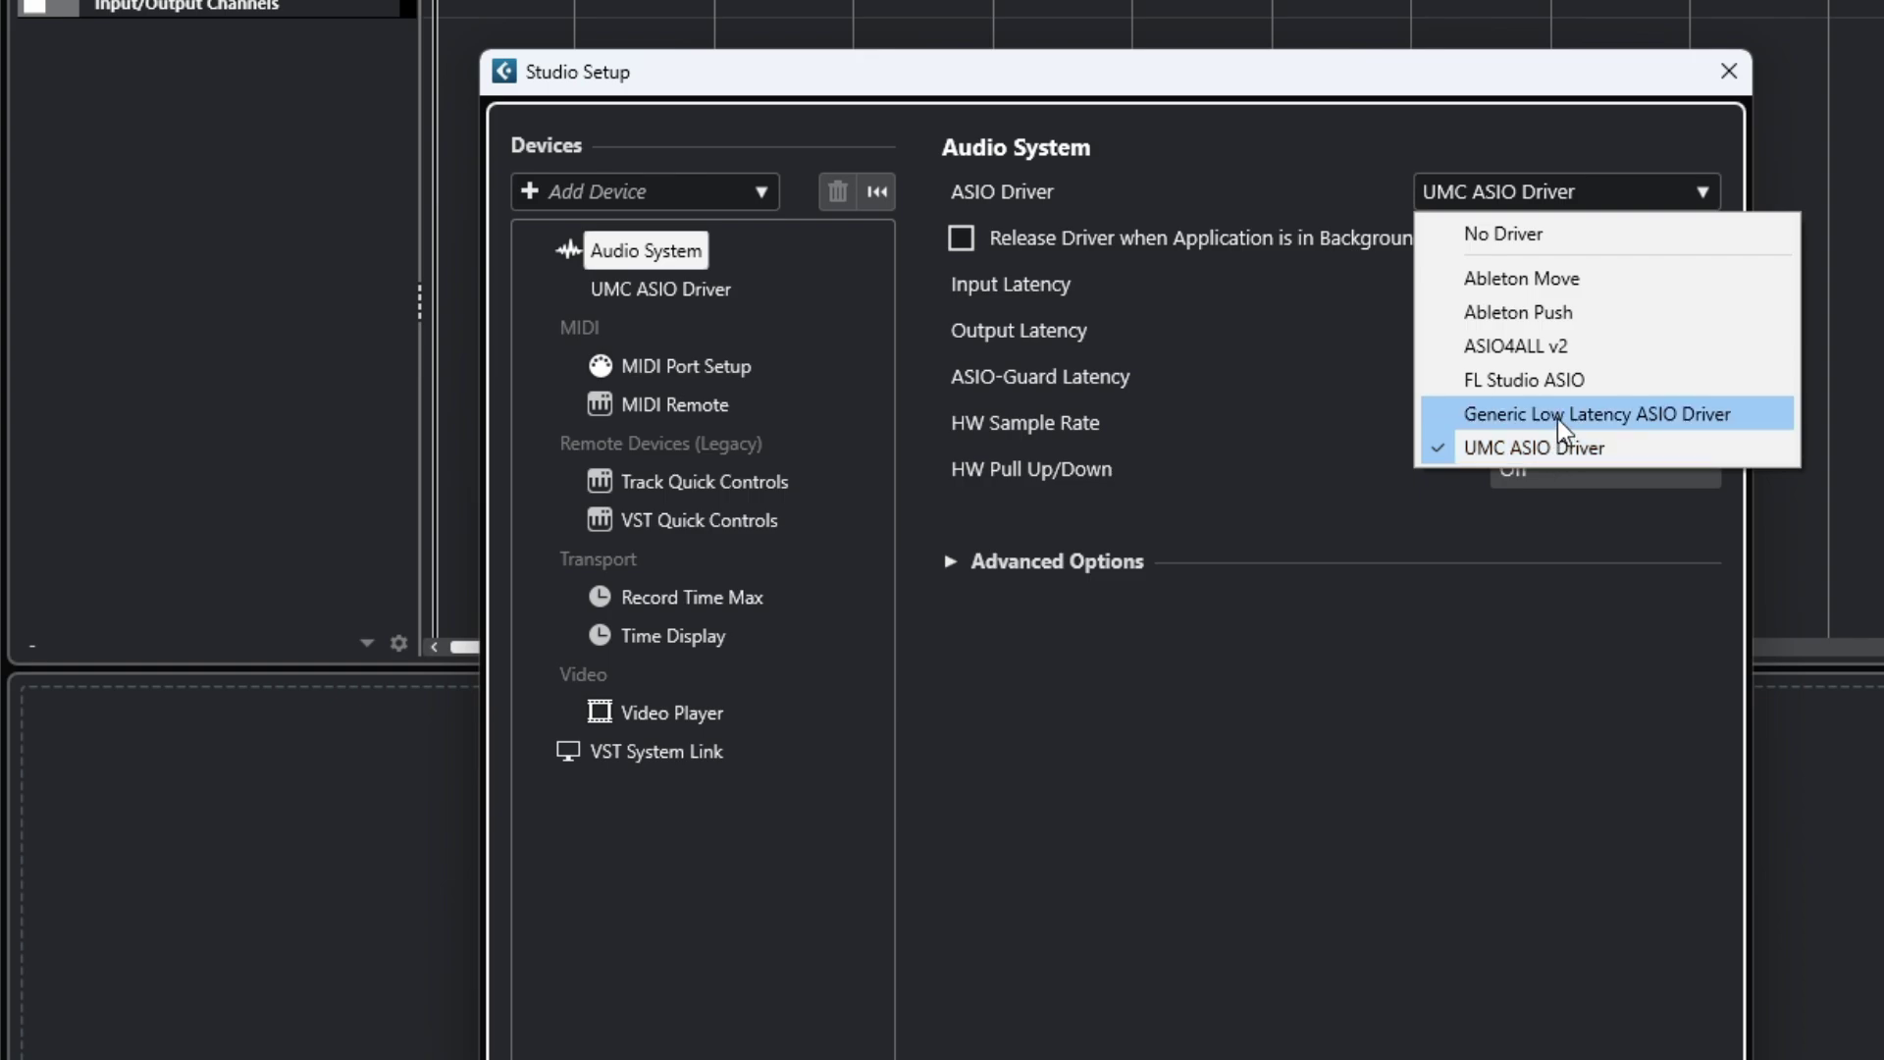
left_click(1558, 417)
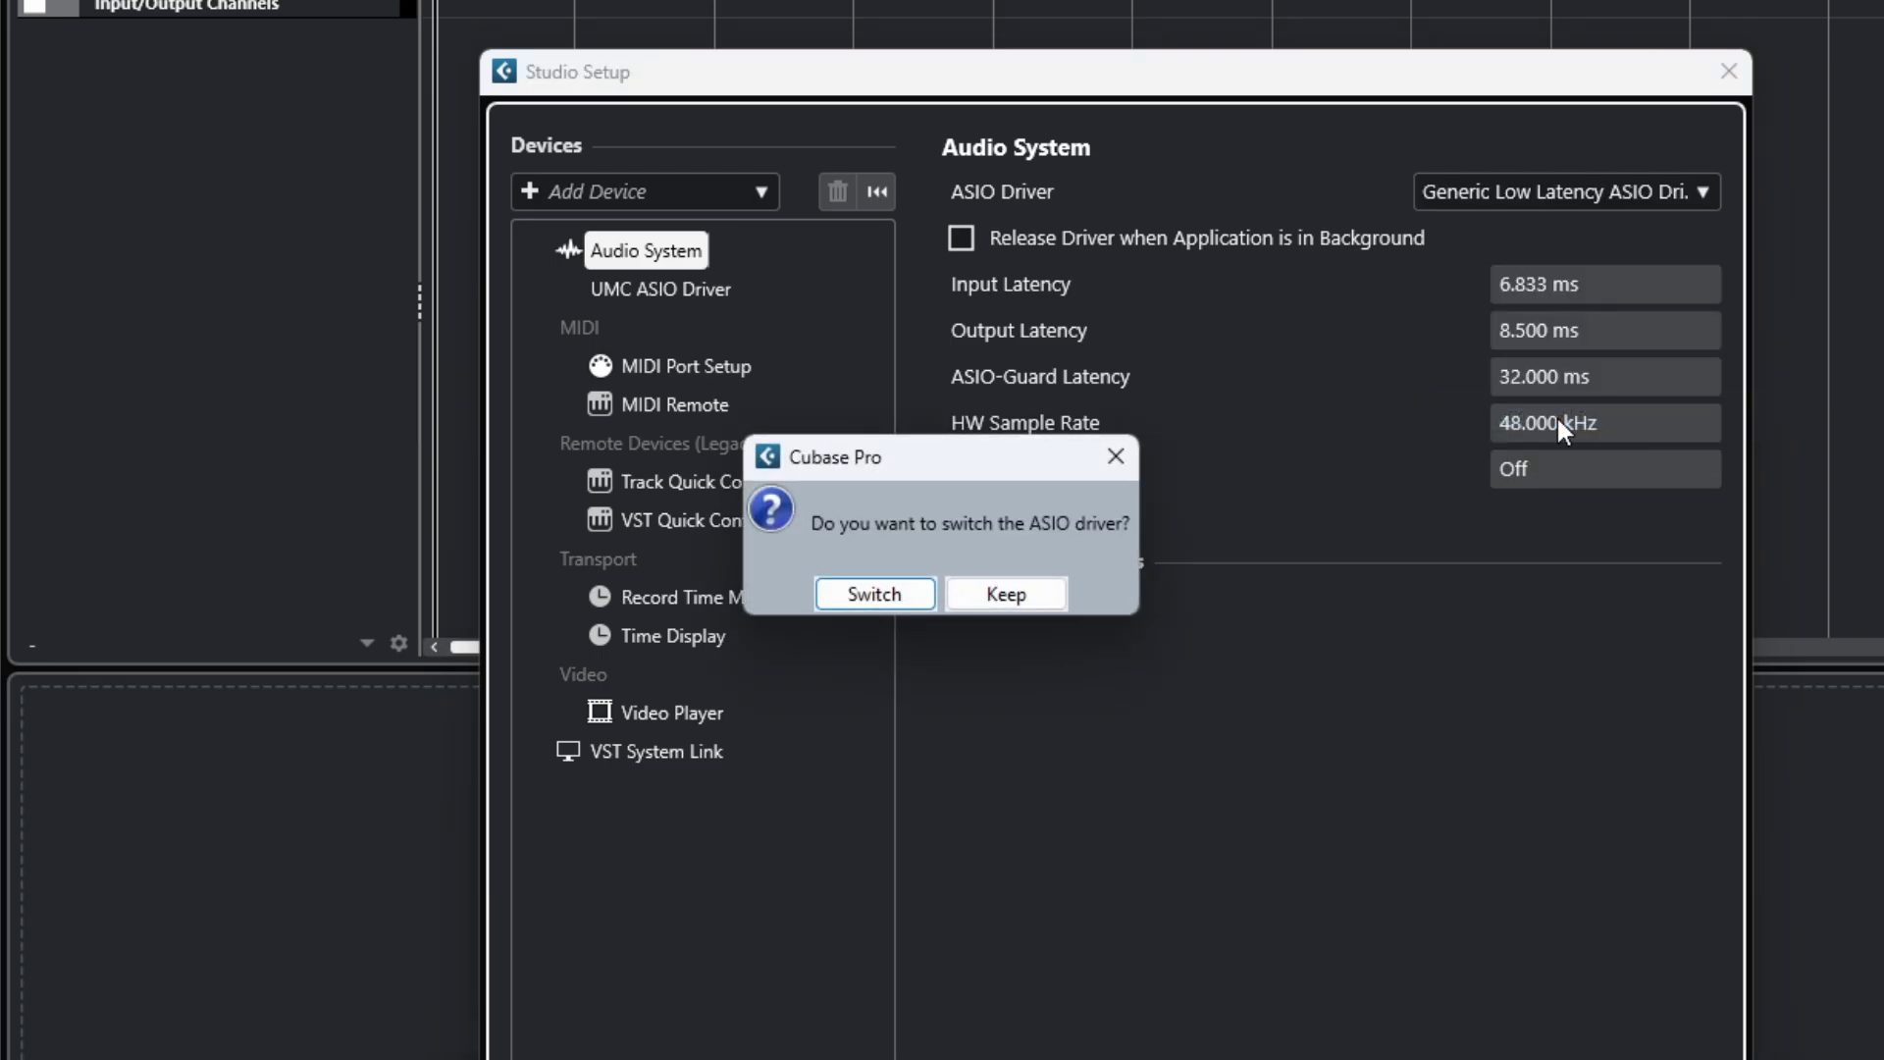
left_click(893, 601)
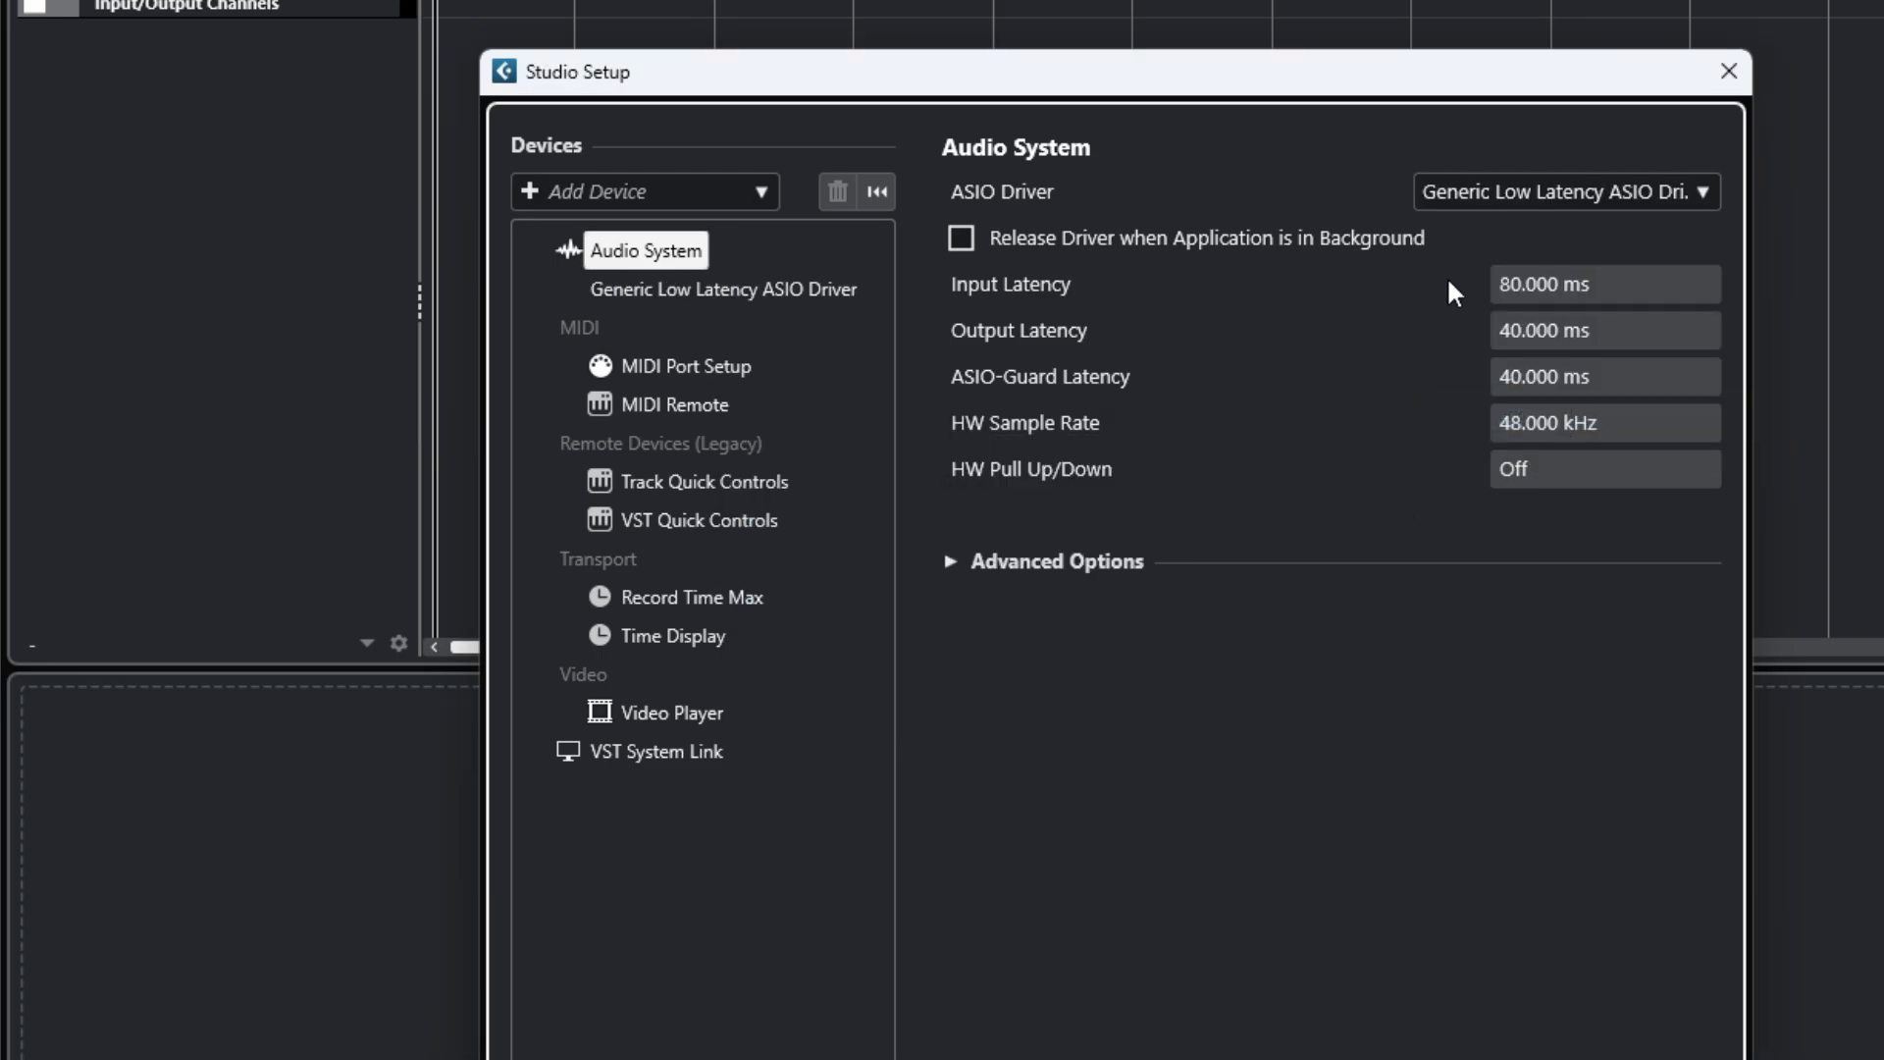
left_click(647, 294)
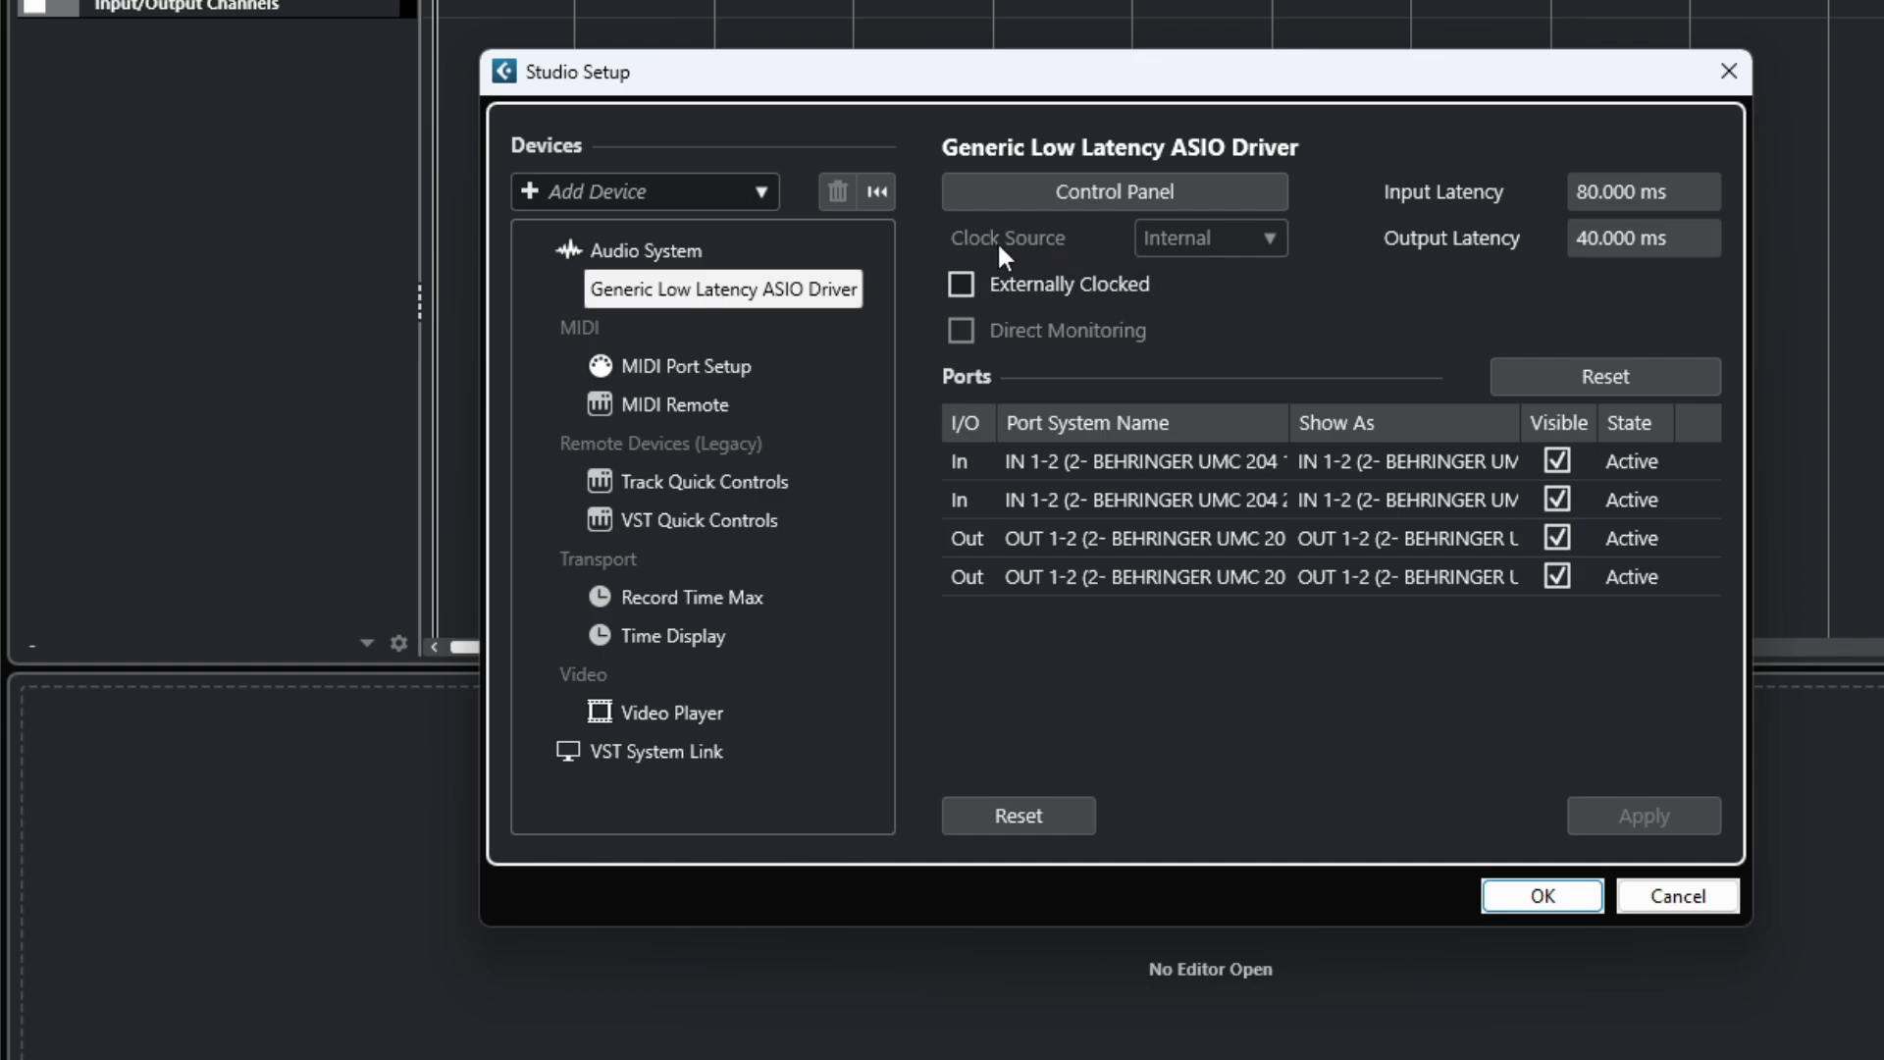
In the driver's control panel, try OUT 3-4, revert to OUT 1-2, and cancel.
left_click(1022, 197)
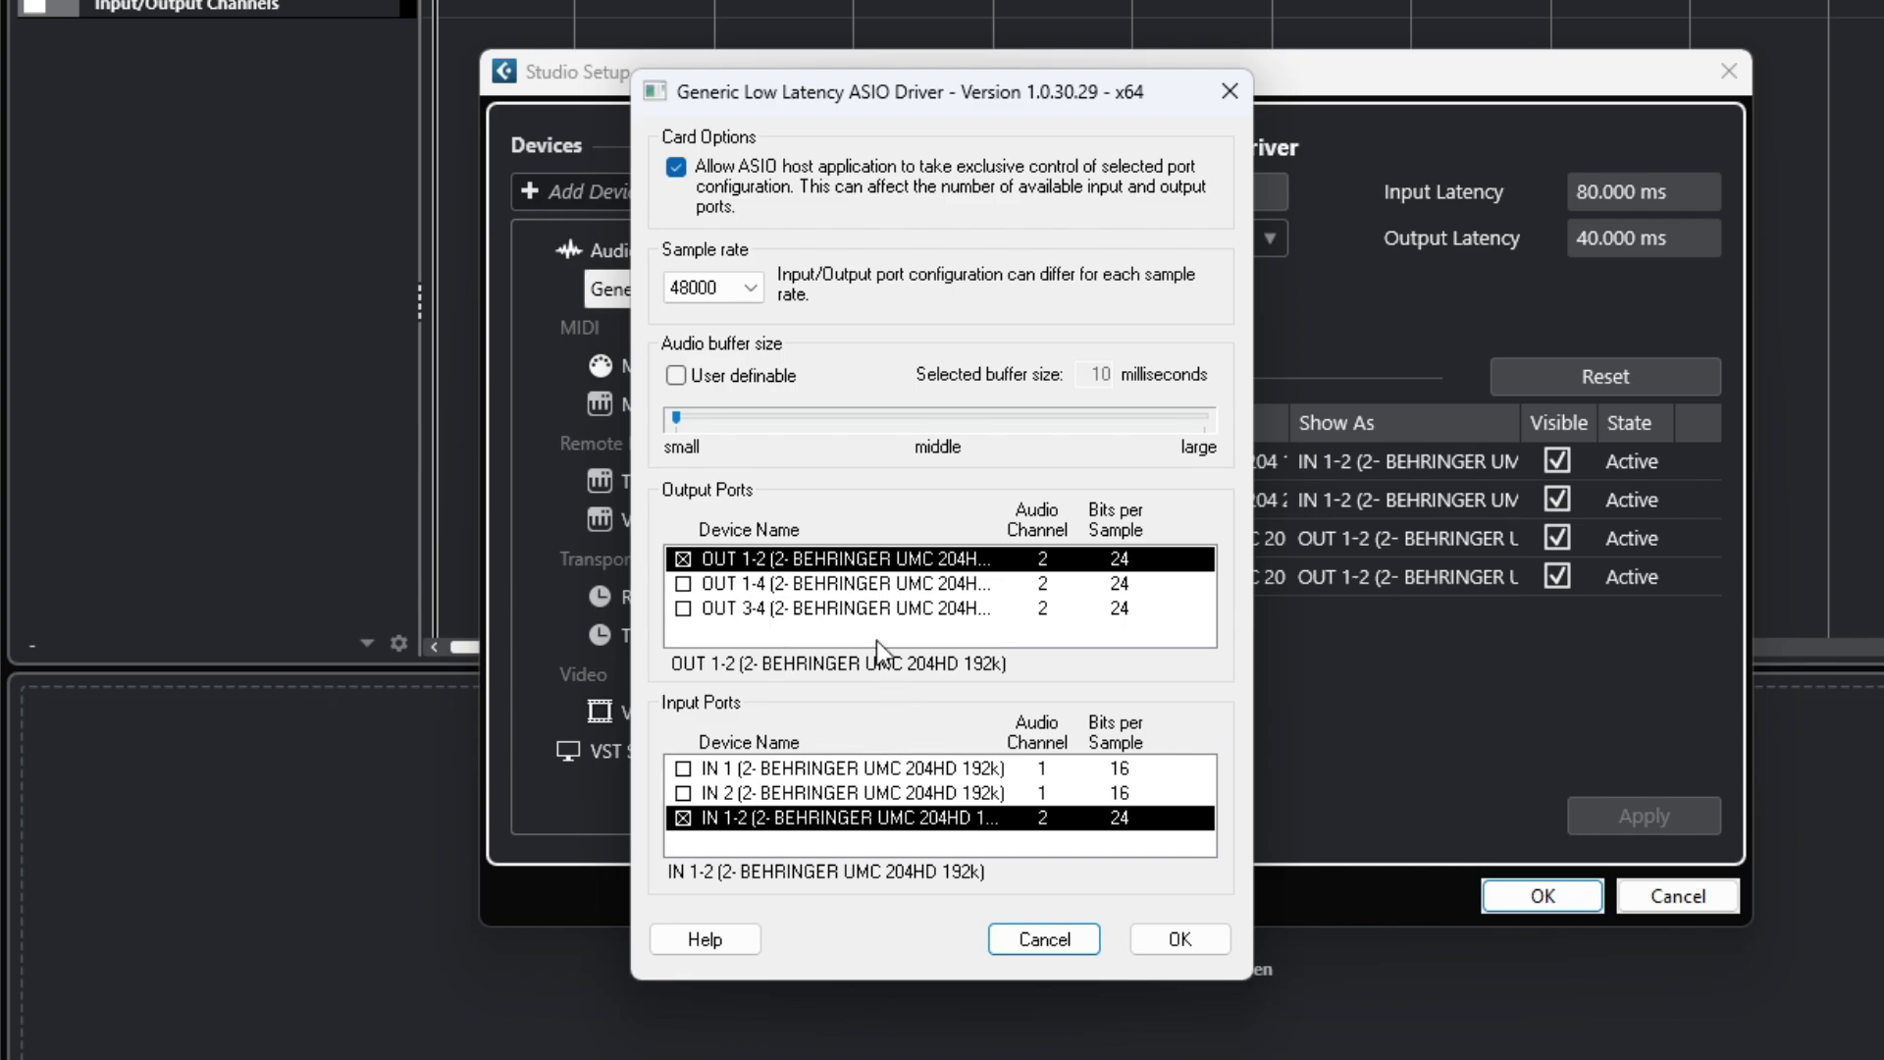
left_click(683, 609)
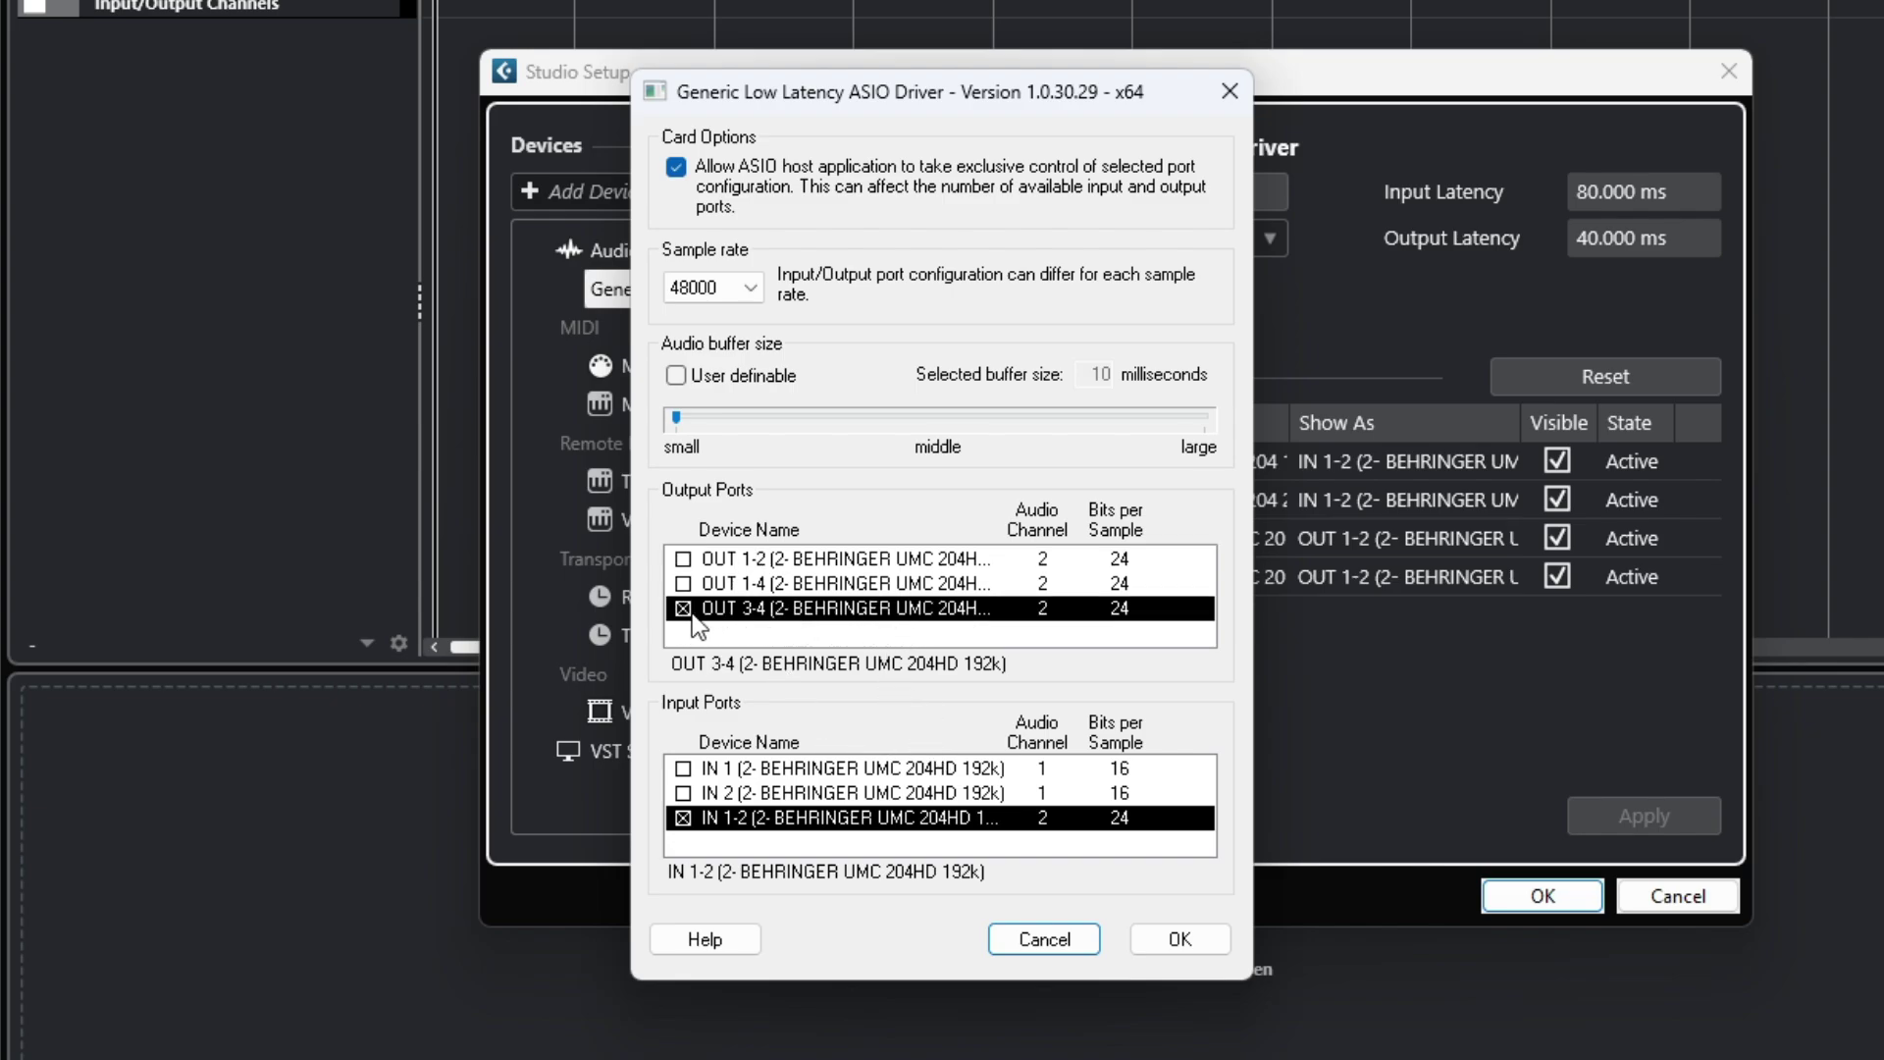
left_click(683, 558)
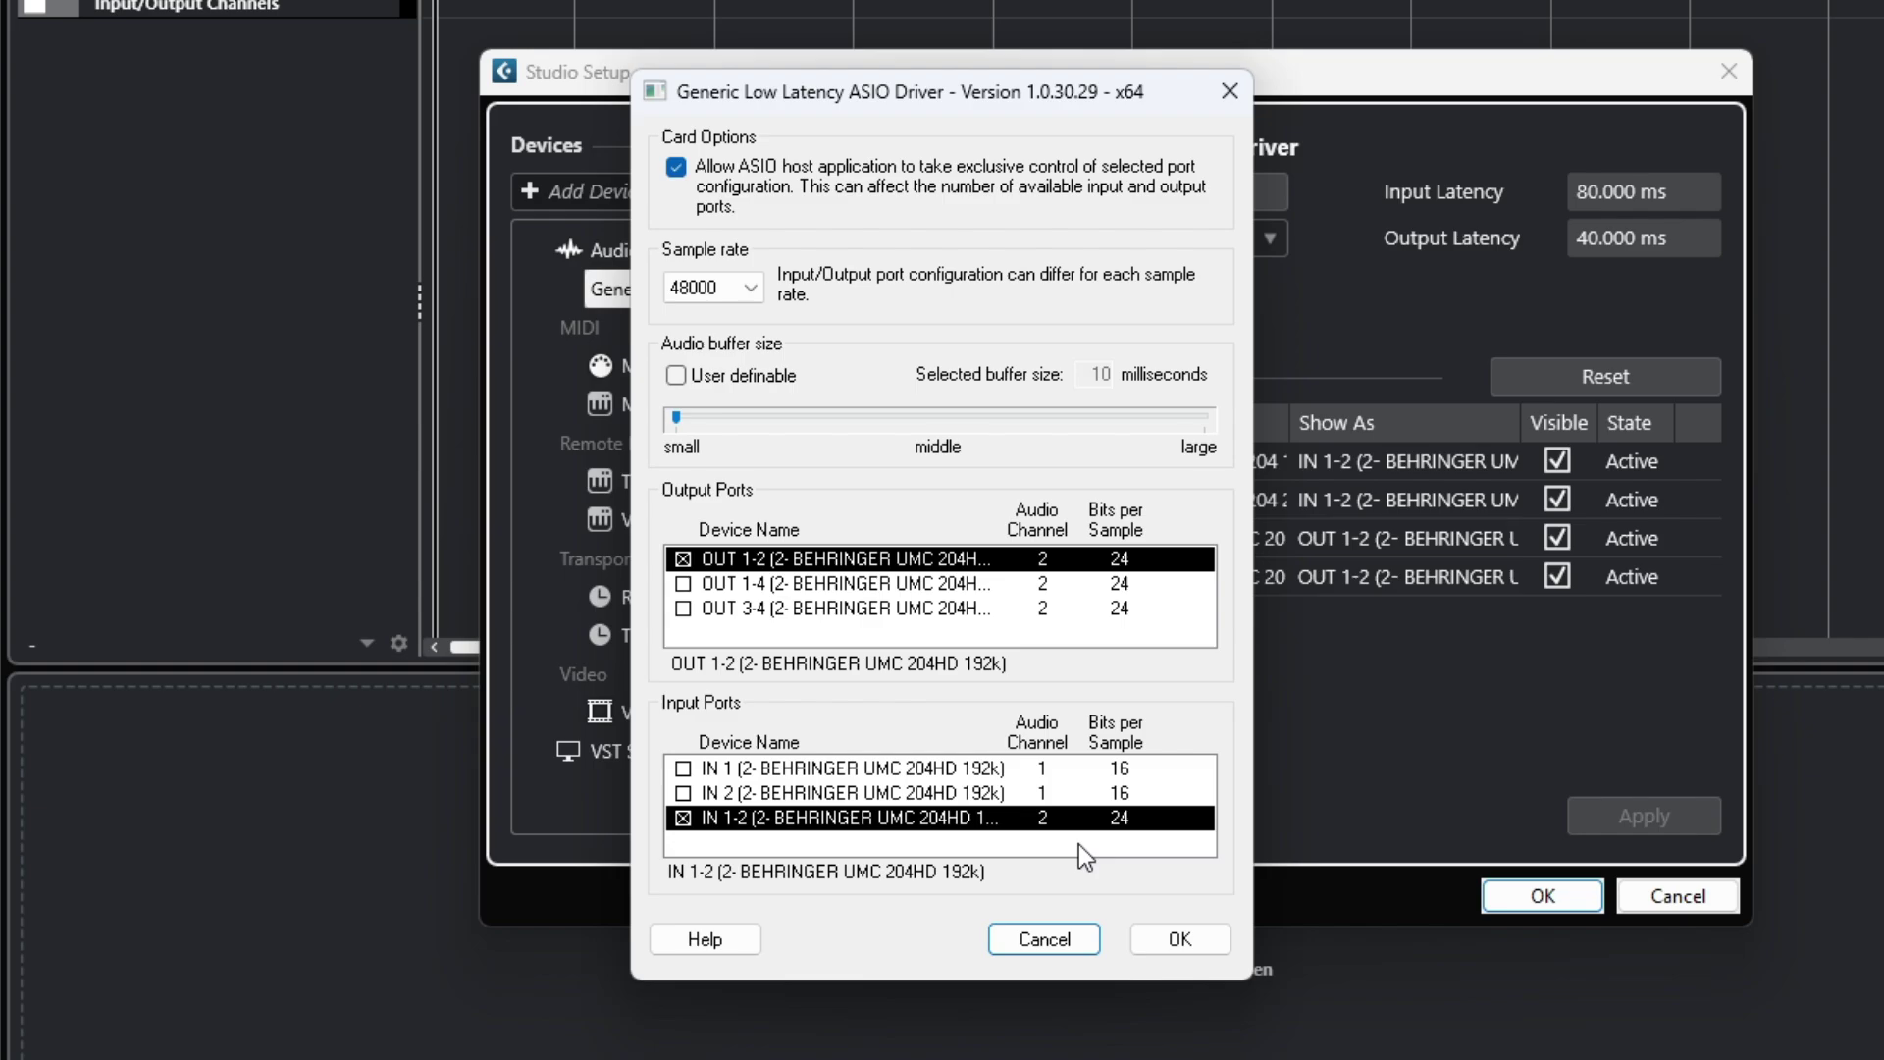
left_click(1045, 950)
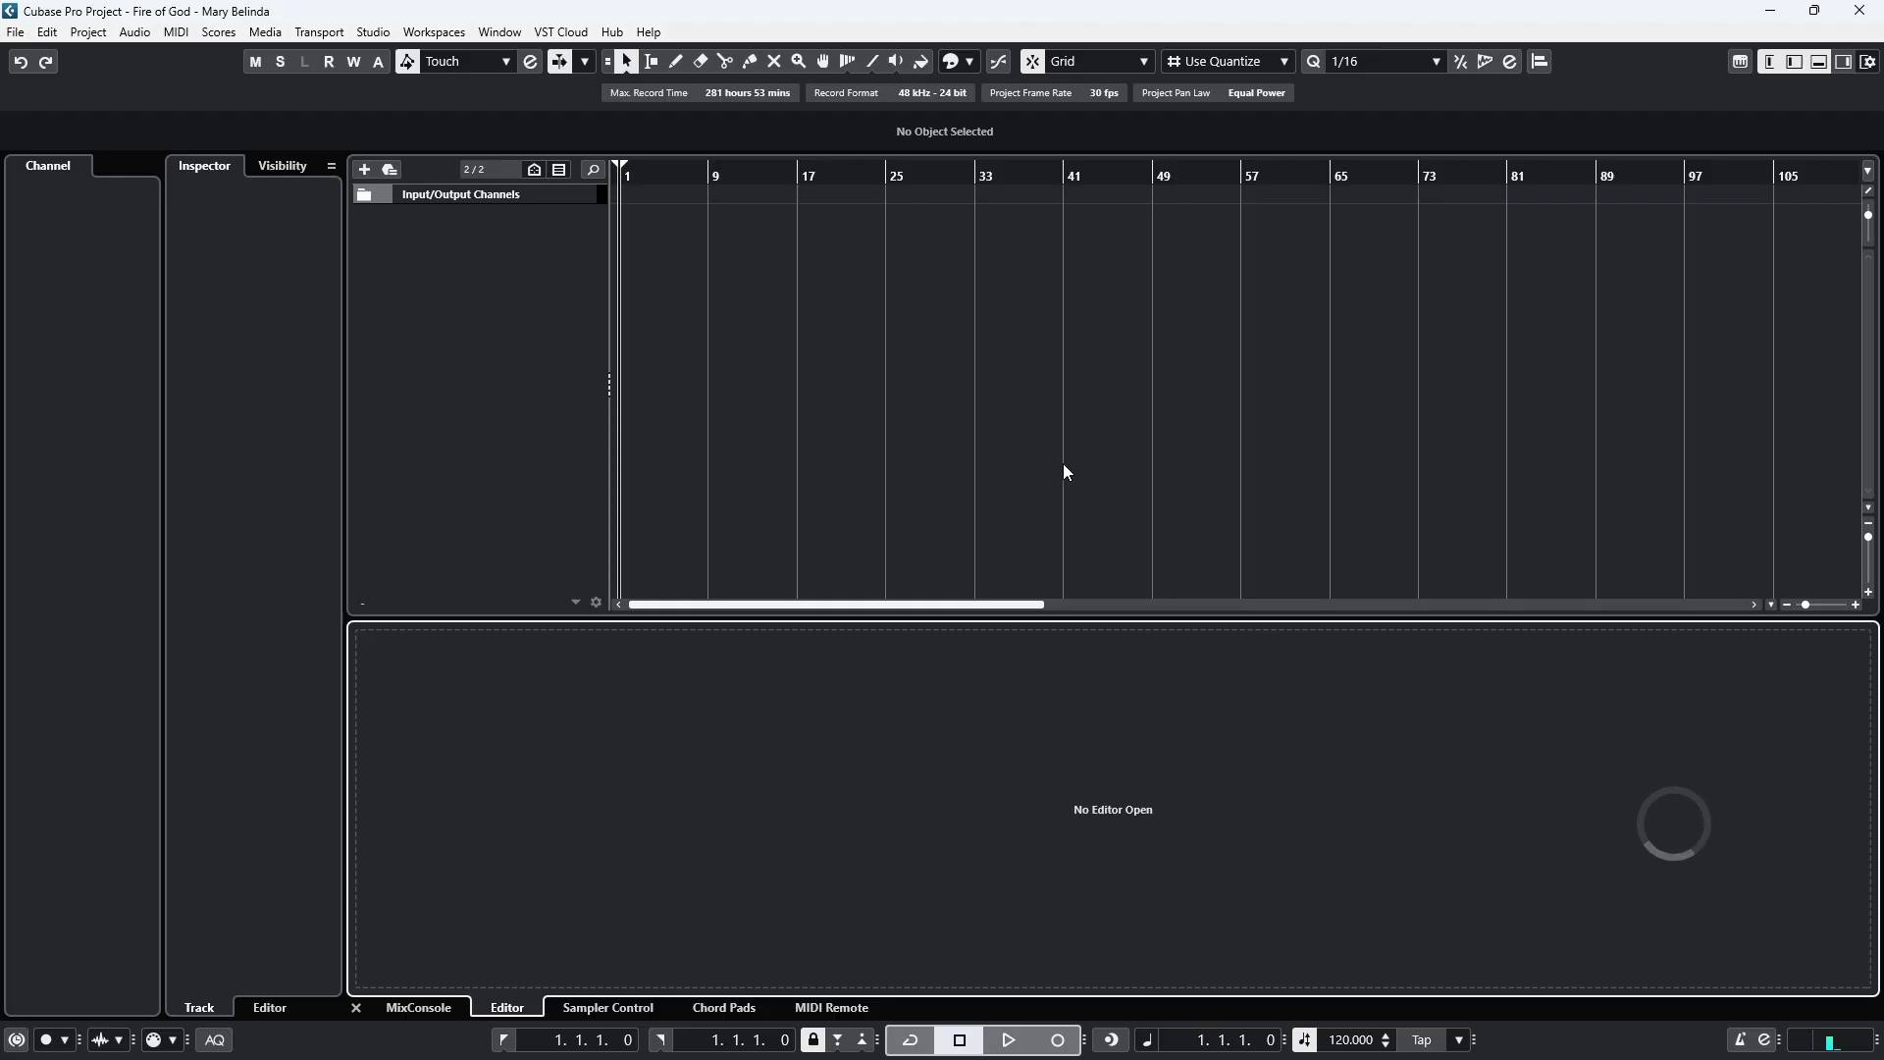
In Audio Connections, replace the Stereo In bus with two mono input buses.
left_click(378, 32)
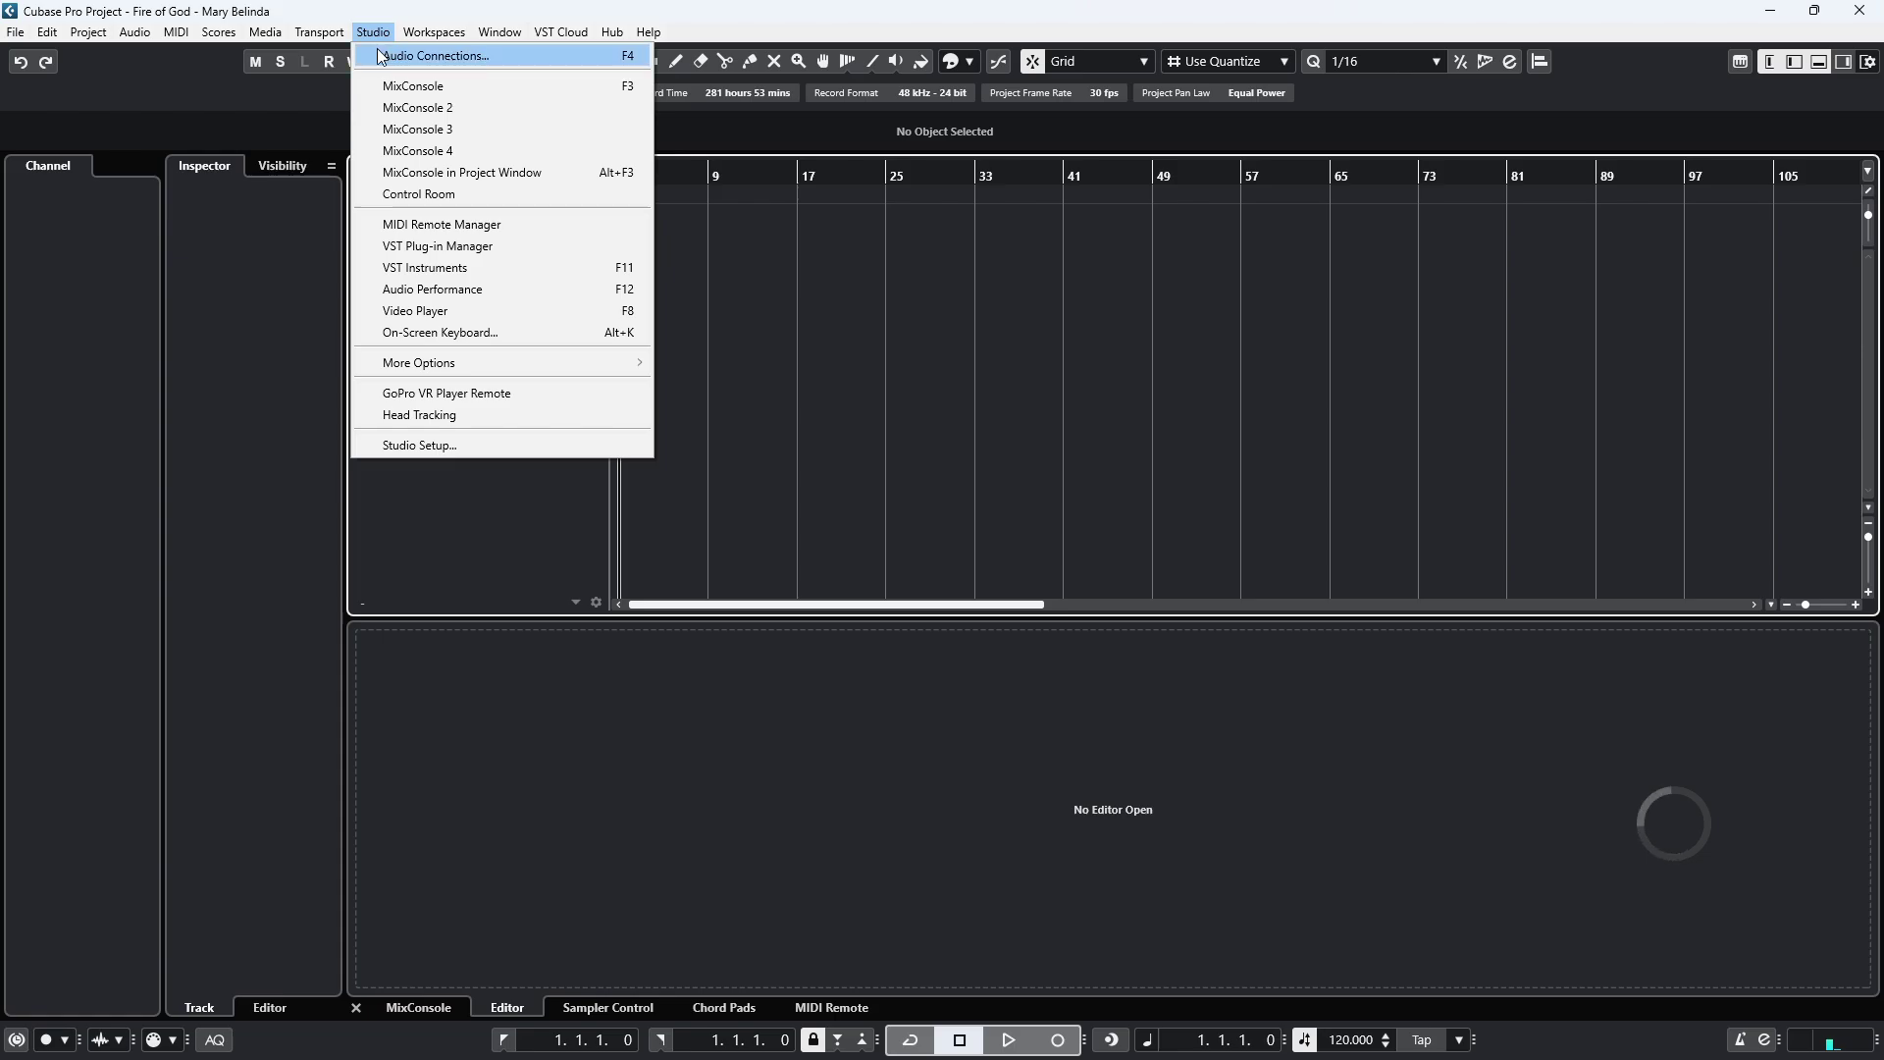
left_click(381, 56)
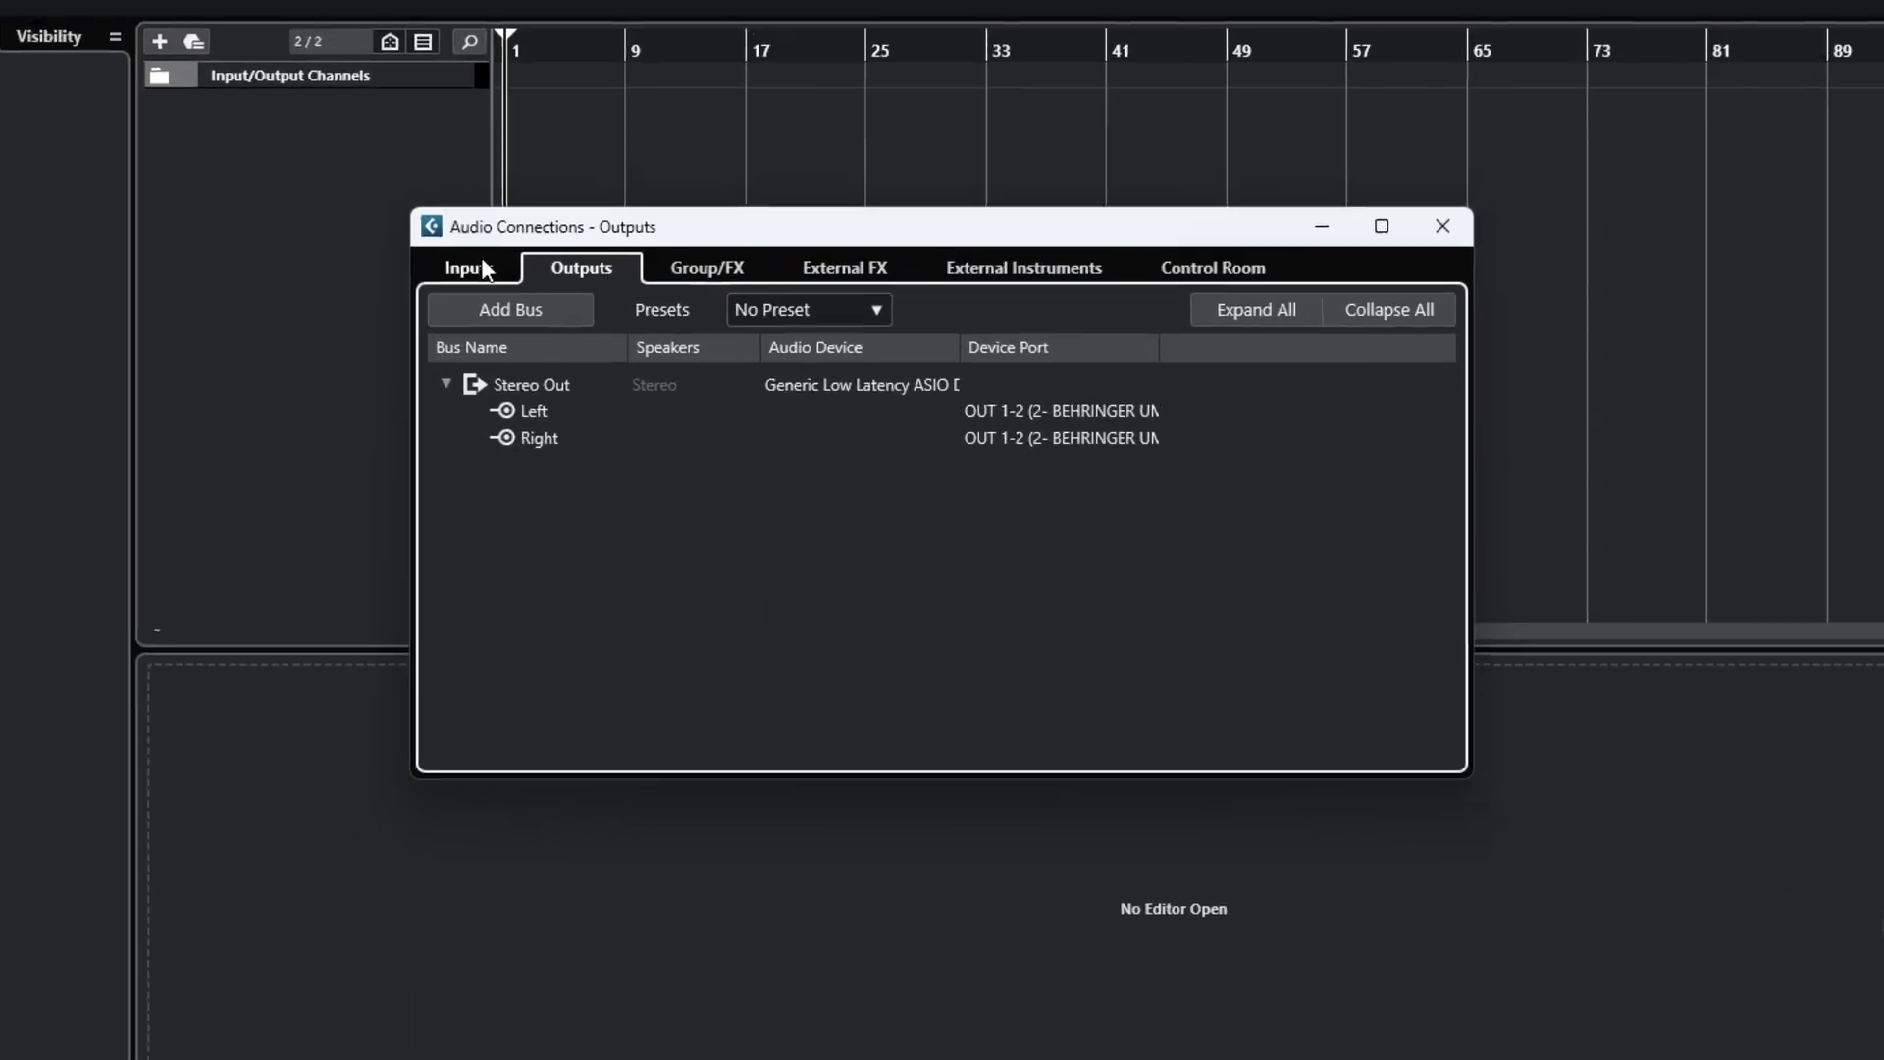
left_click(481, 269)
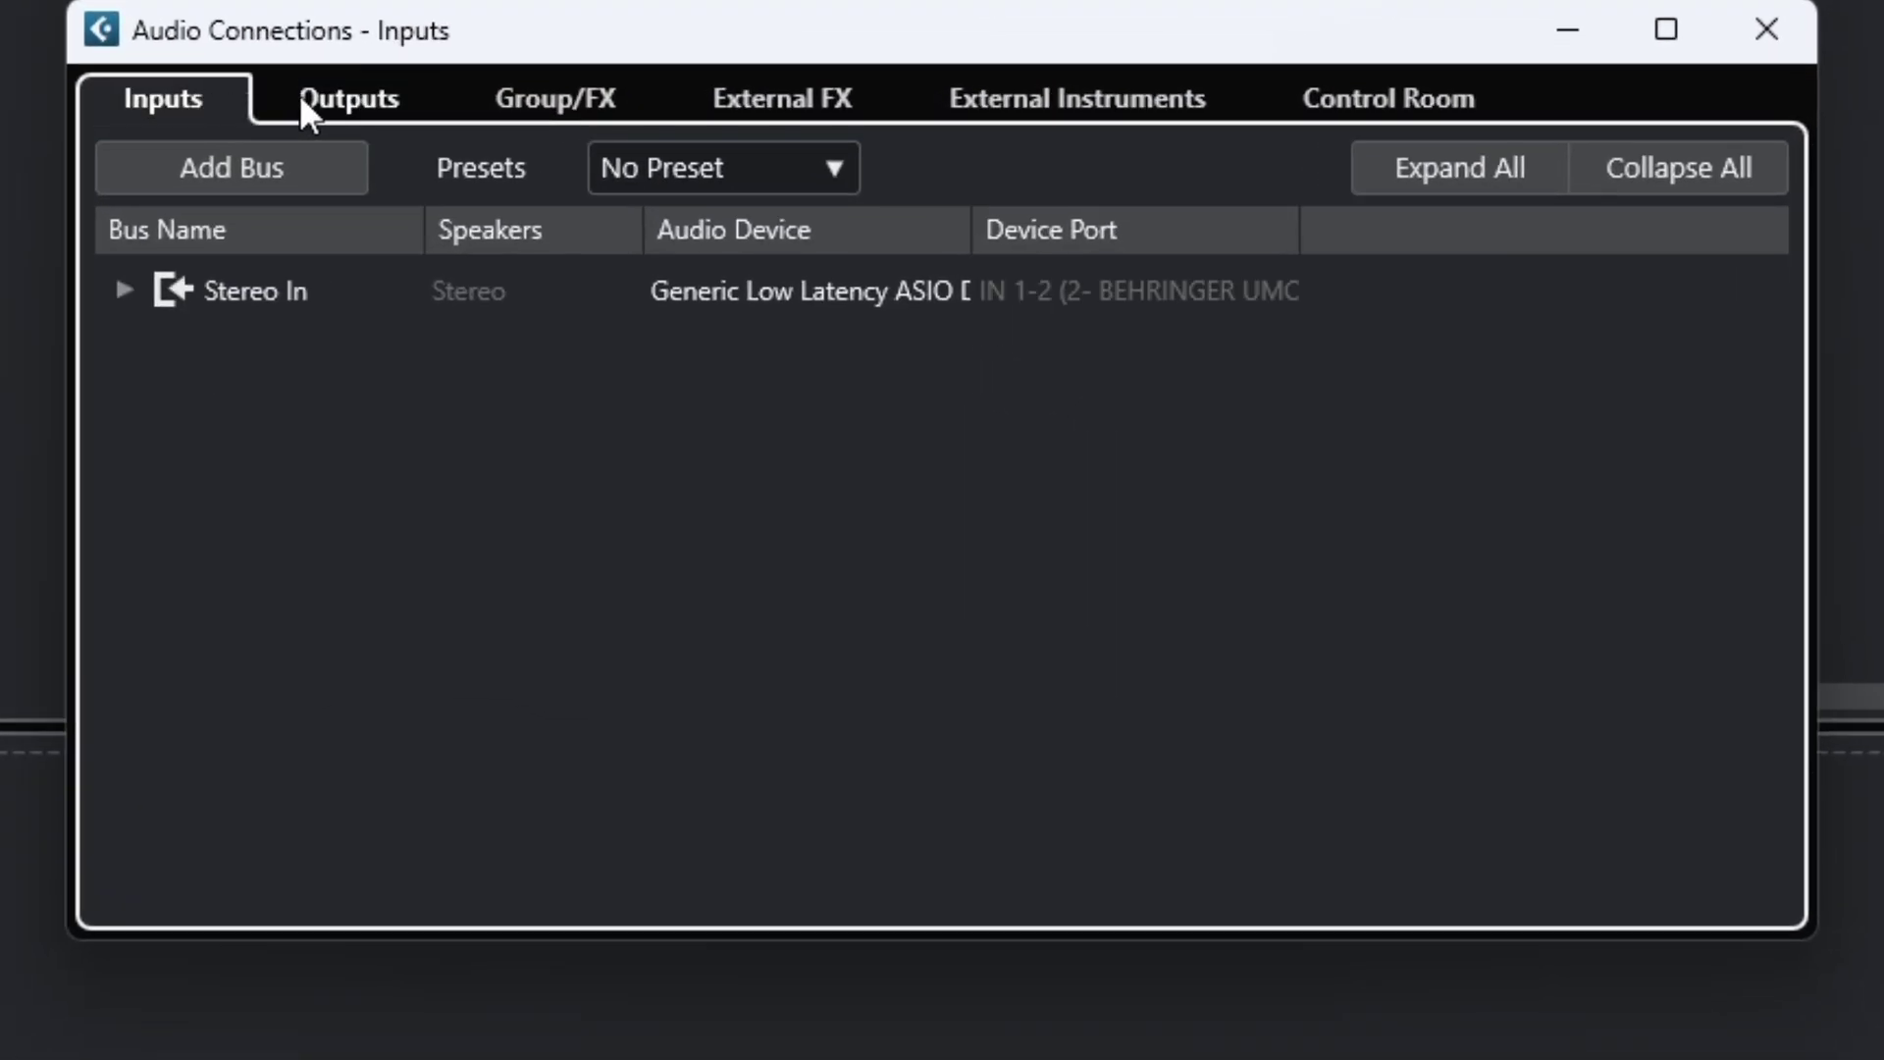
left_click(346, 99)
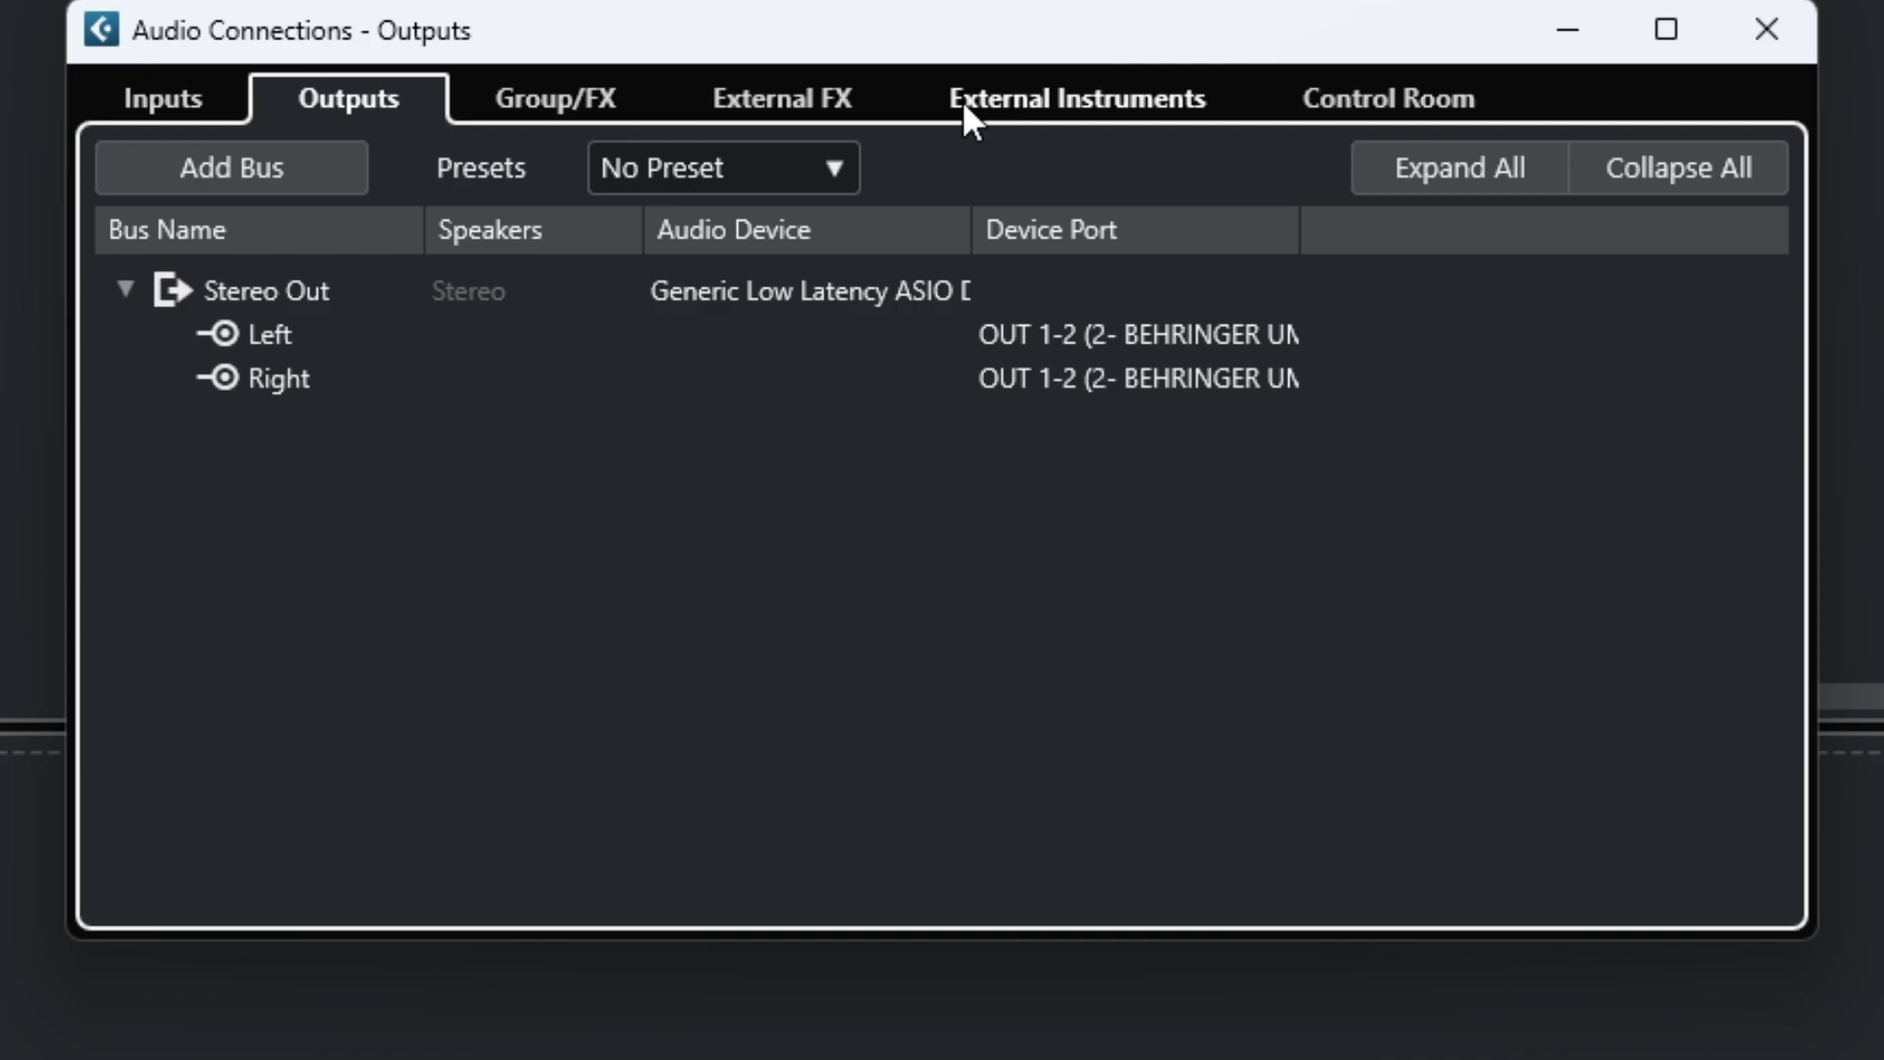
left_click(175, 100)
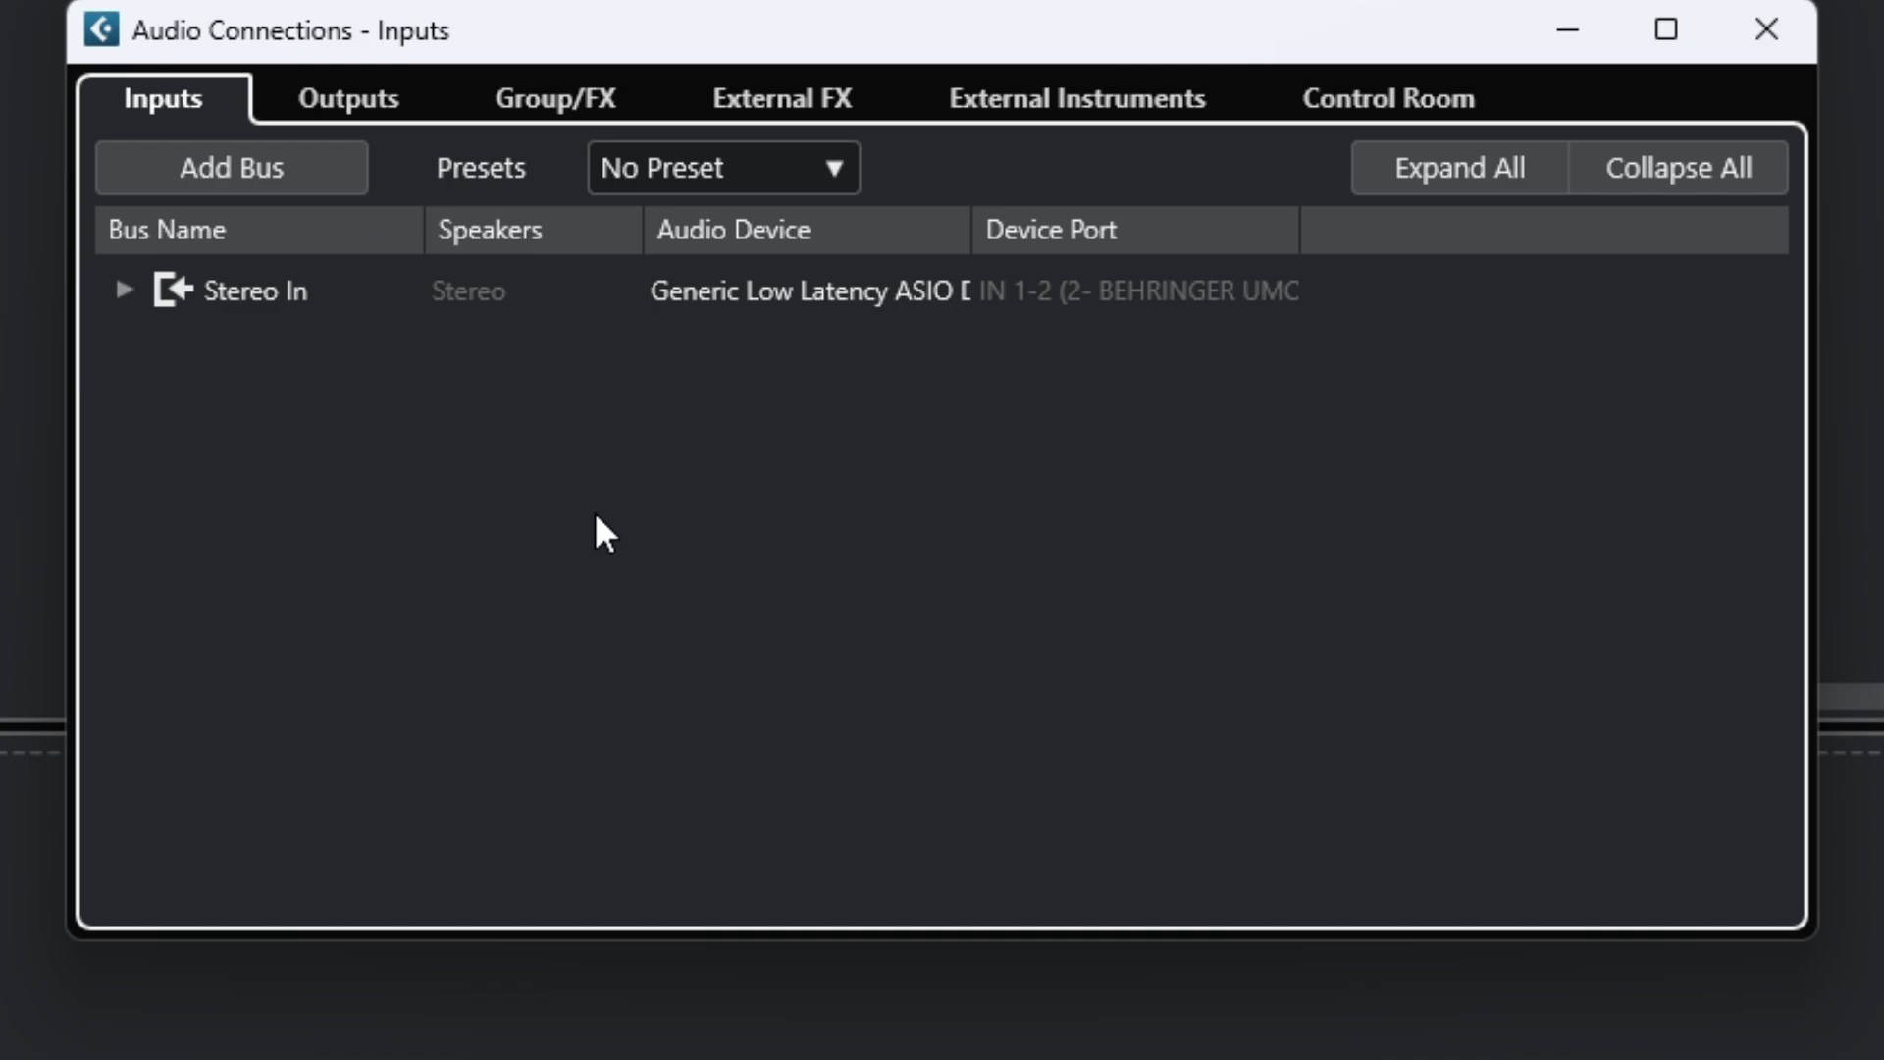
left_click(656, 169)
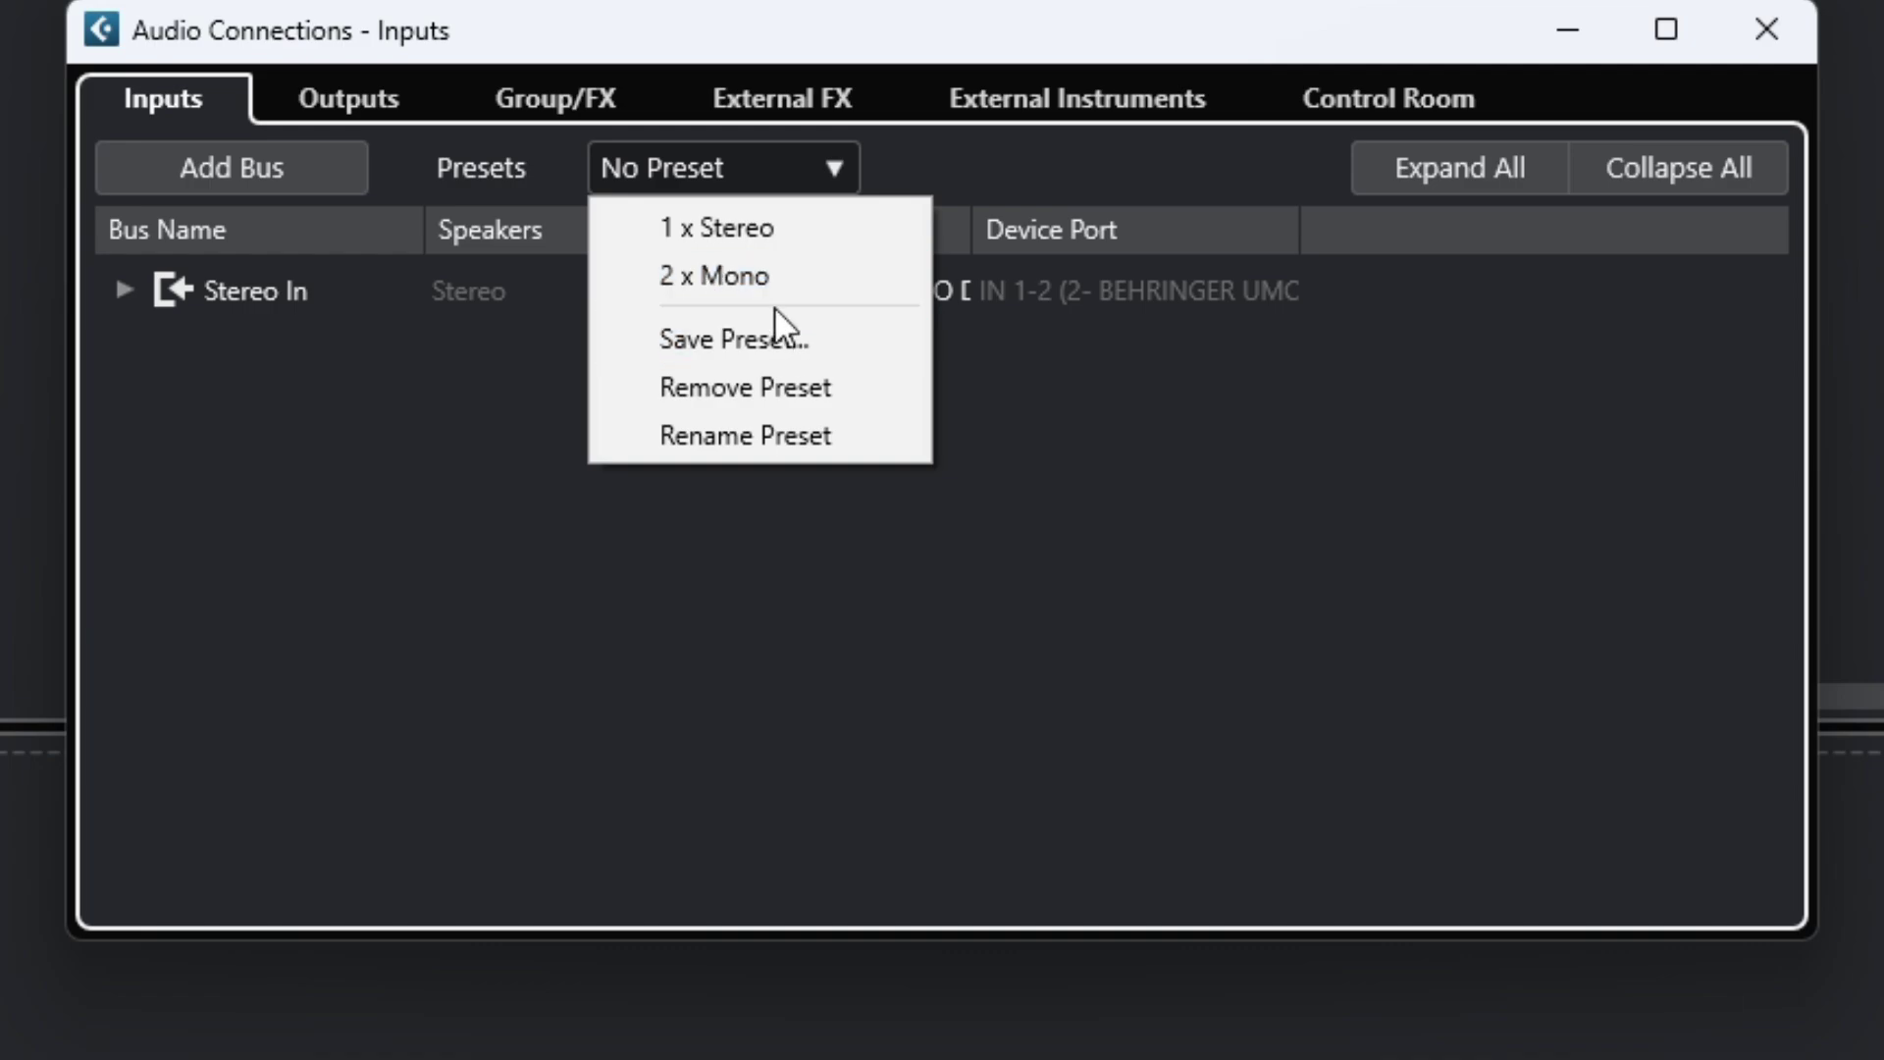
left_click(713, 275)
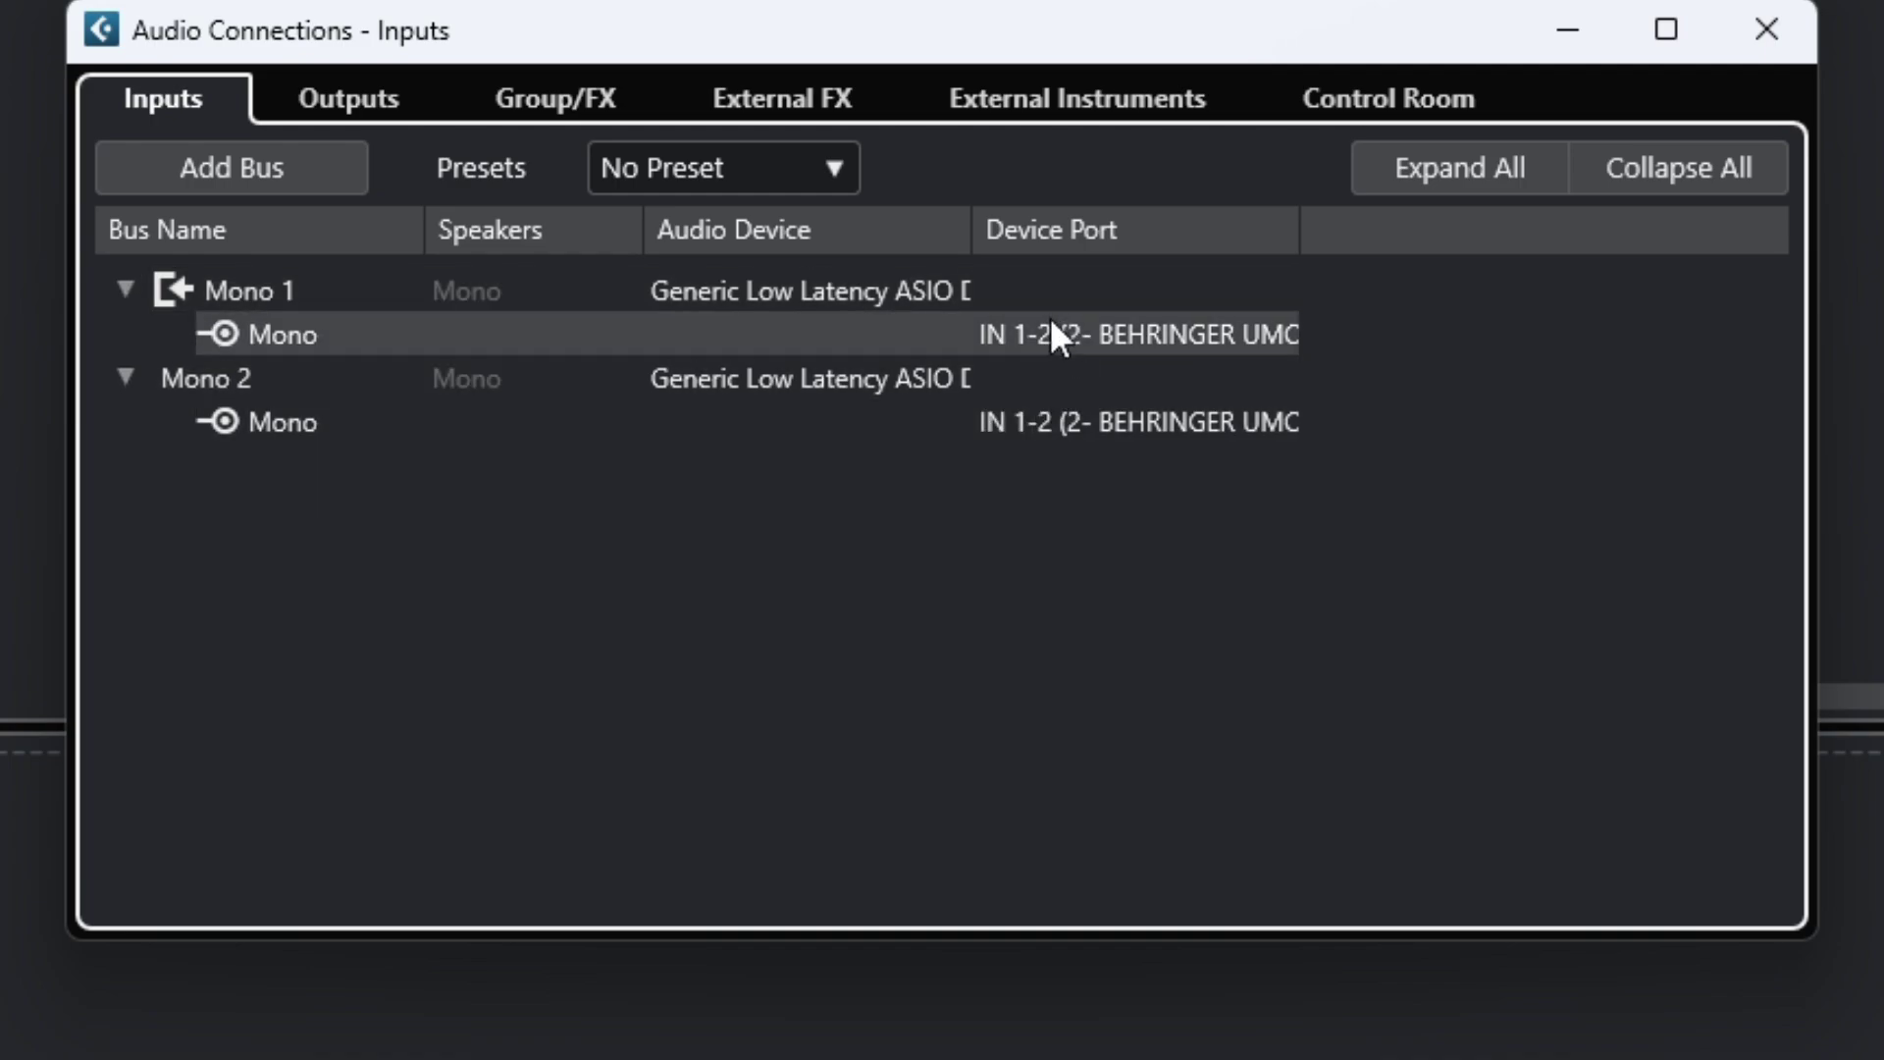
Assign the Stereo Out Left channel to the interface's output port and open the Right channel's ports.
left_click(321, 106)
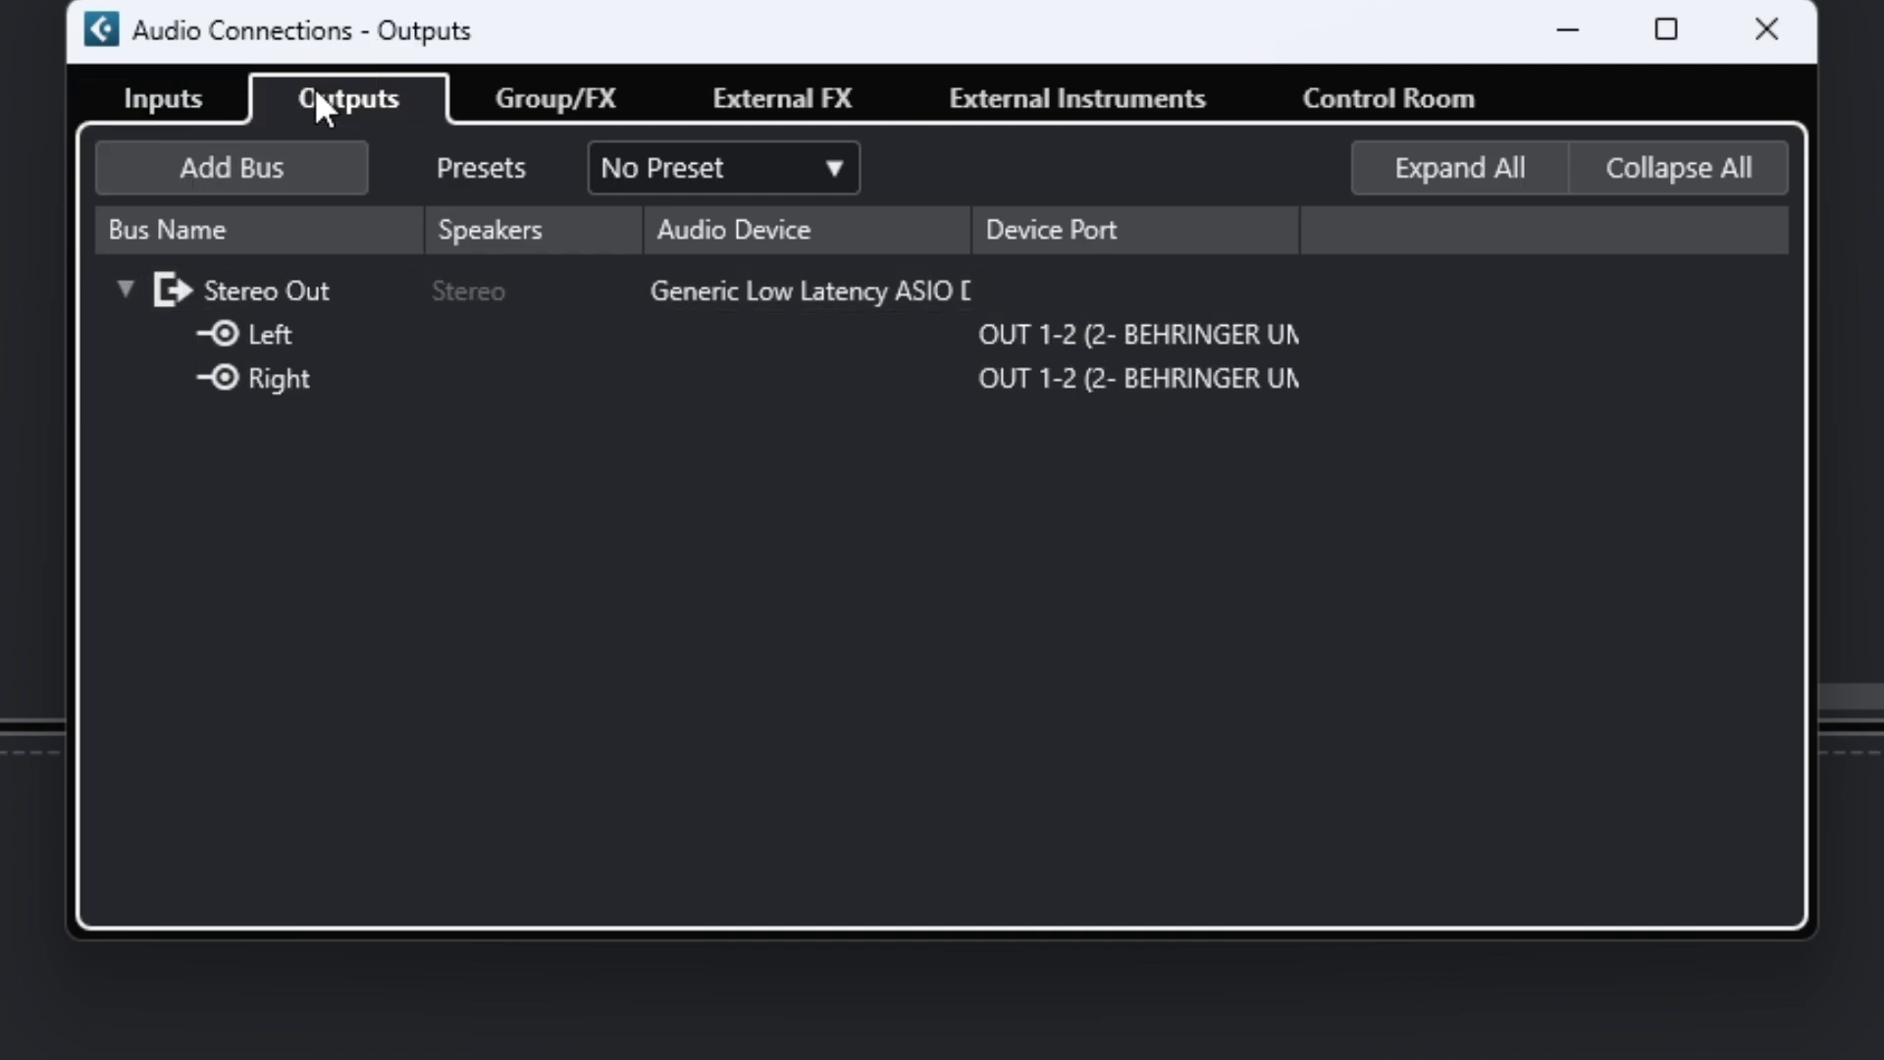
left_click(1111, 339)
left_click(1128, 460)
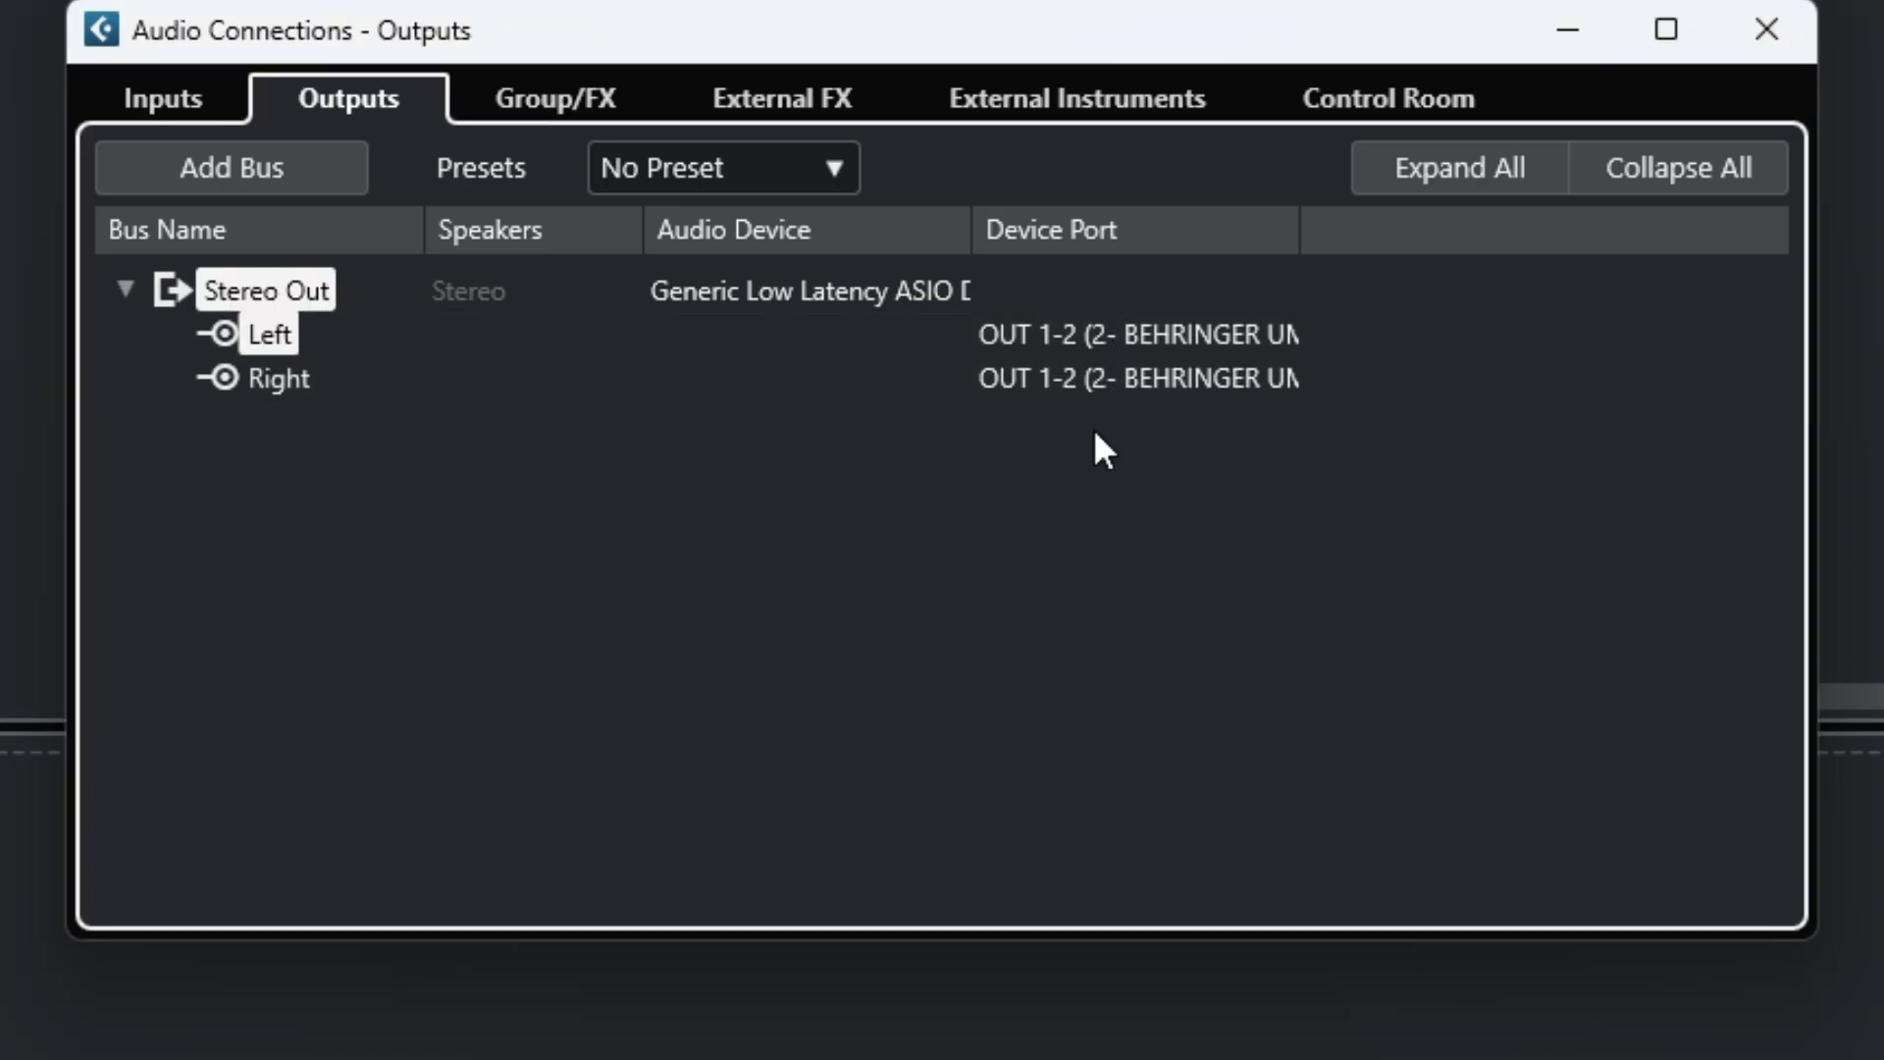
left_click(1104, 377)
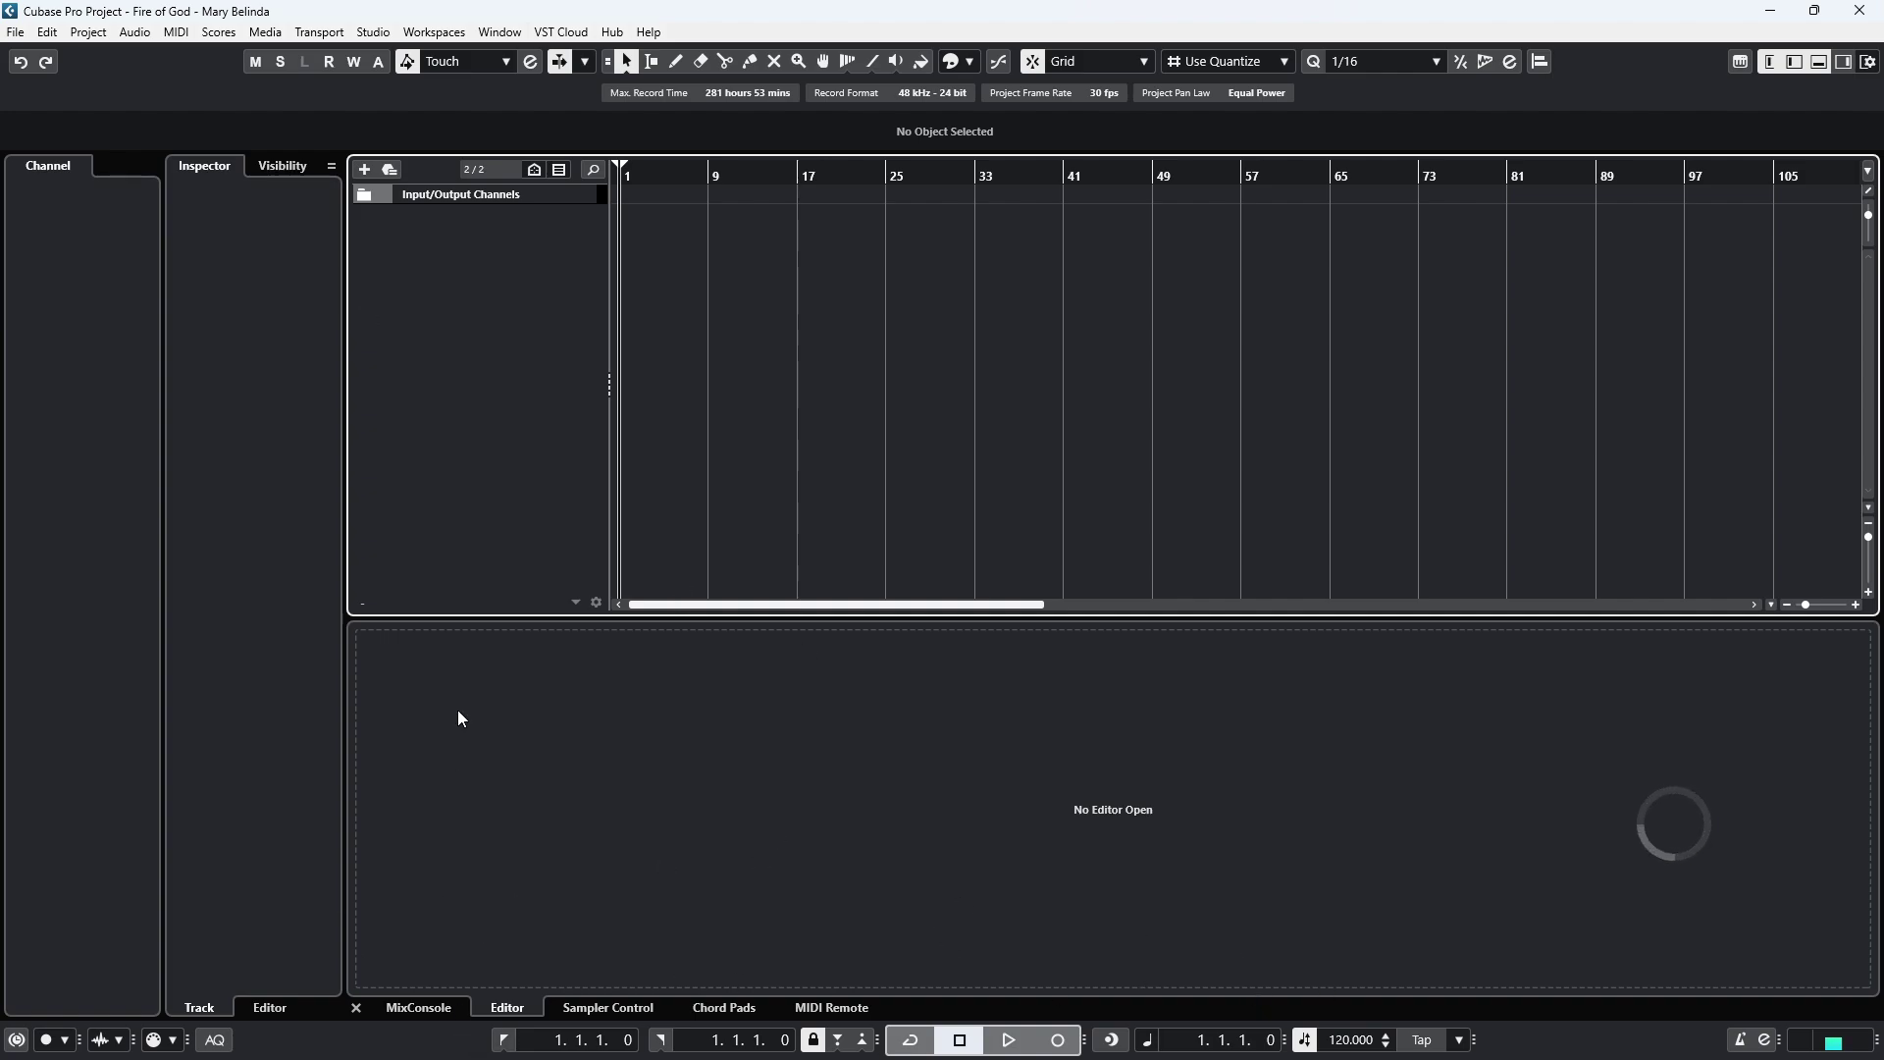
Start a new audio track with input Mono 1 and Mono configuration.
right_click(444, 239)
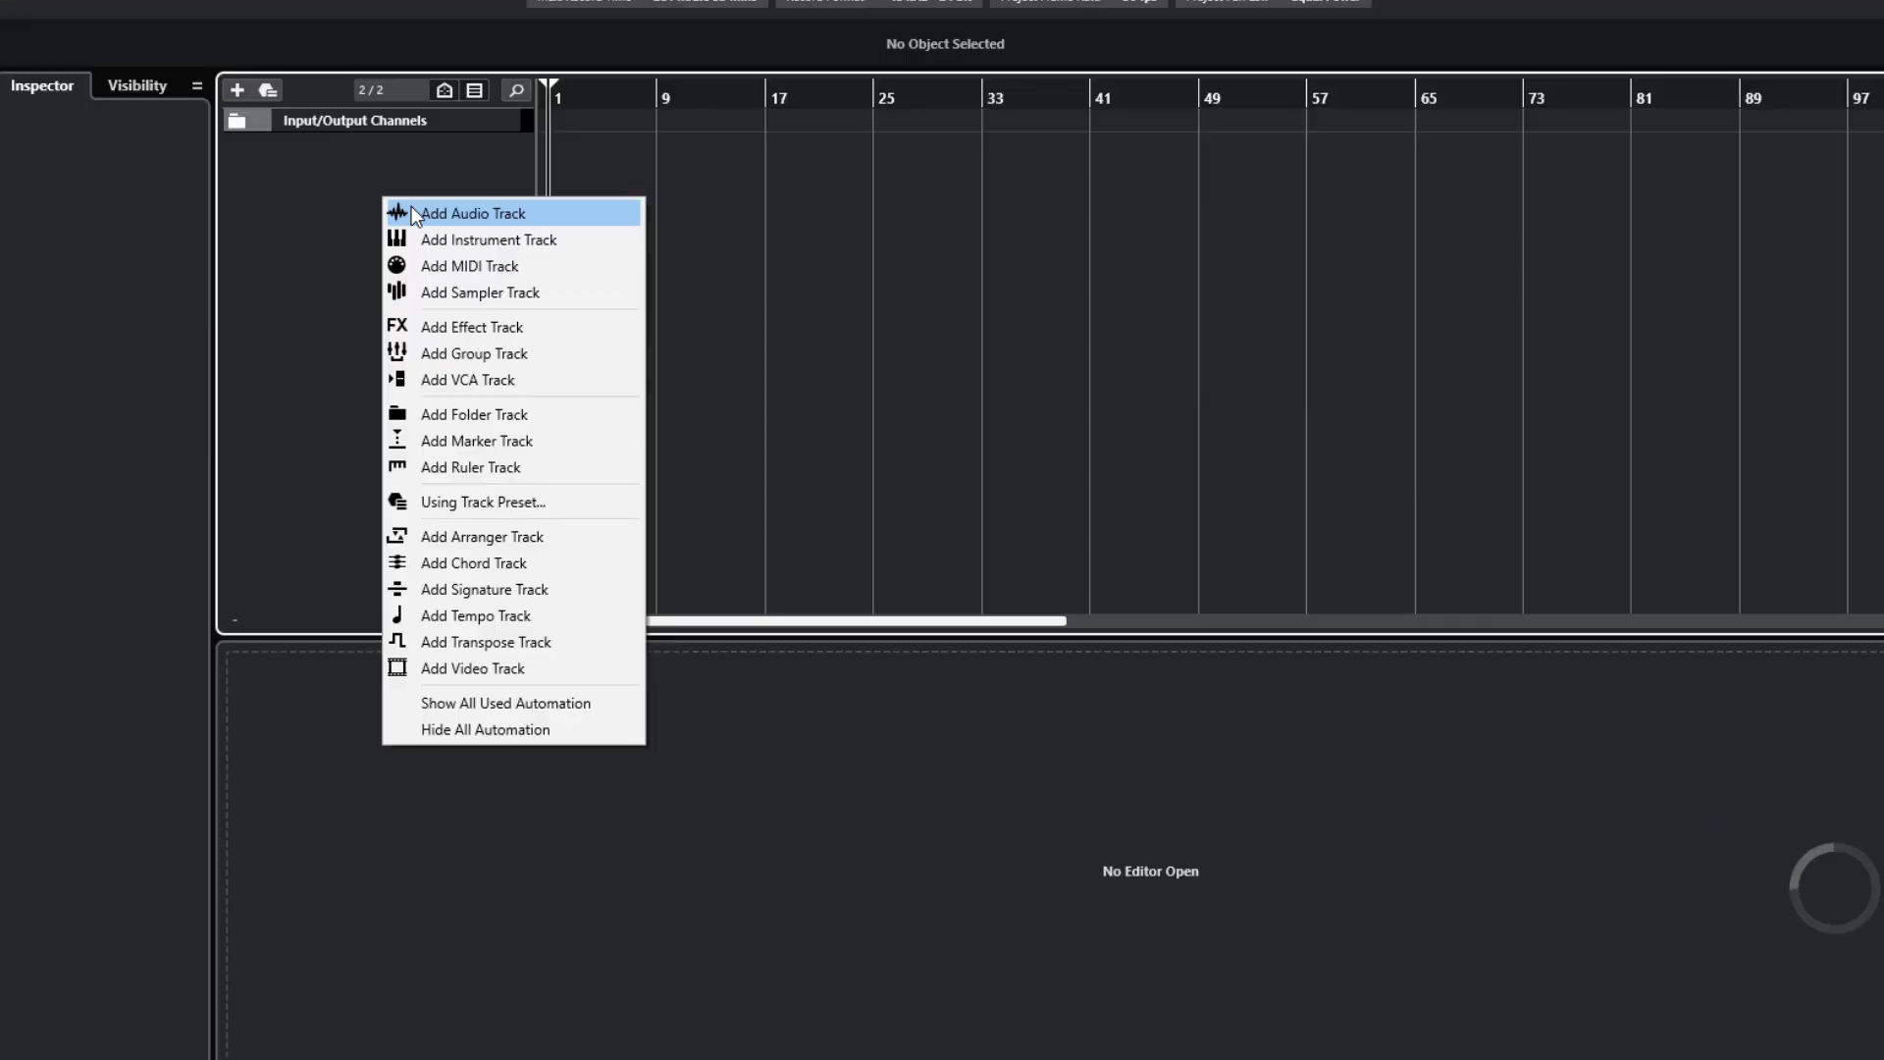
left_click(411, 210)
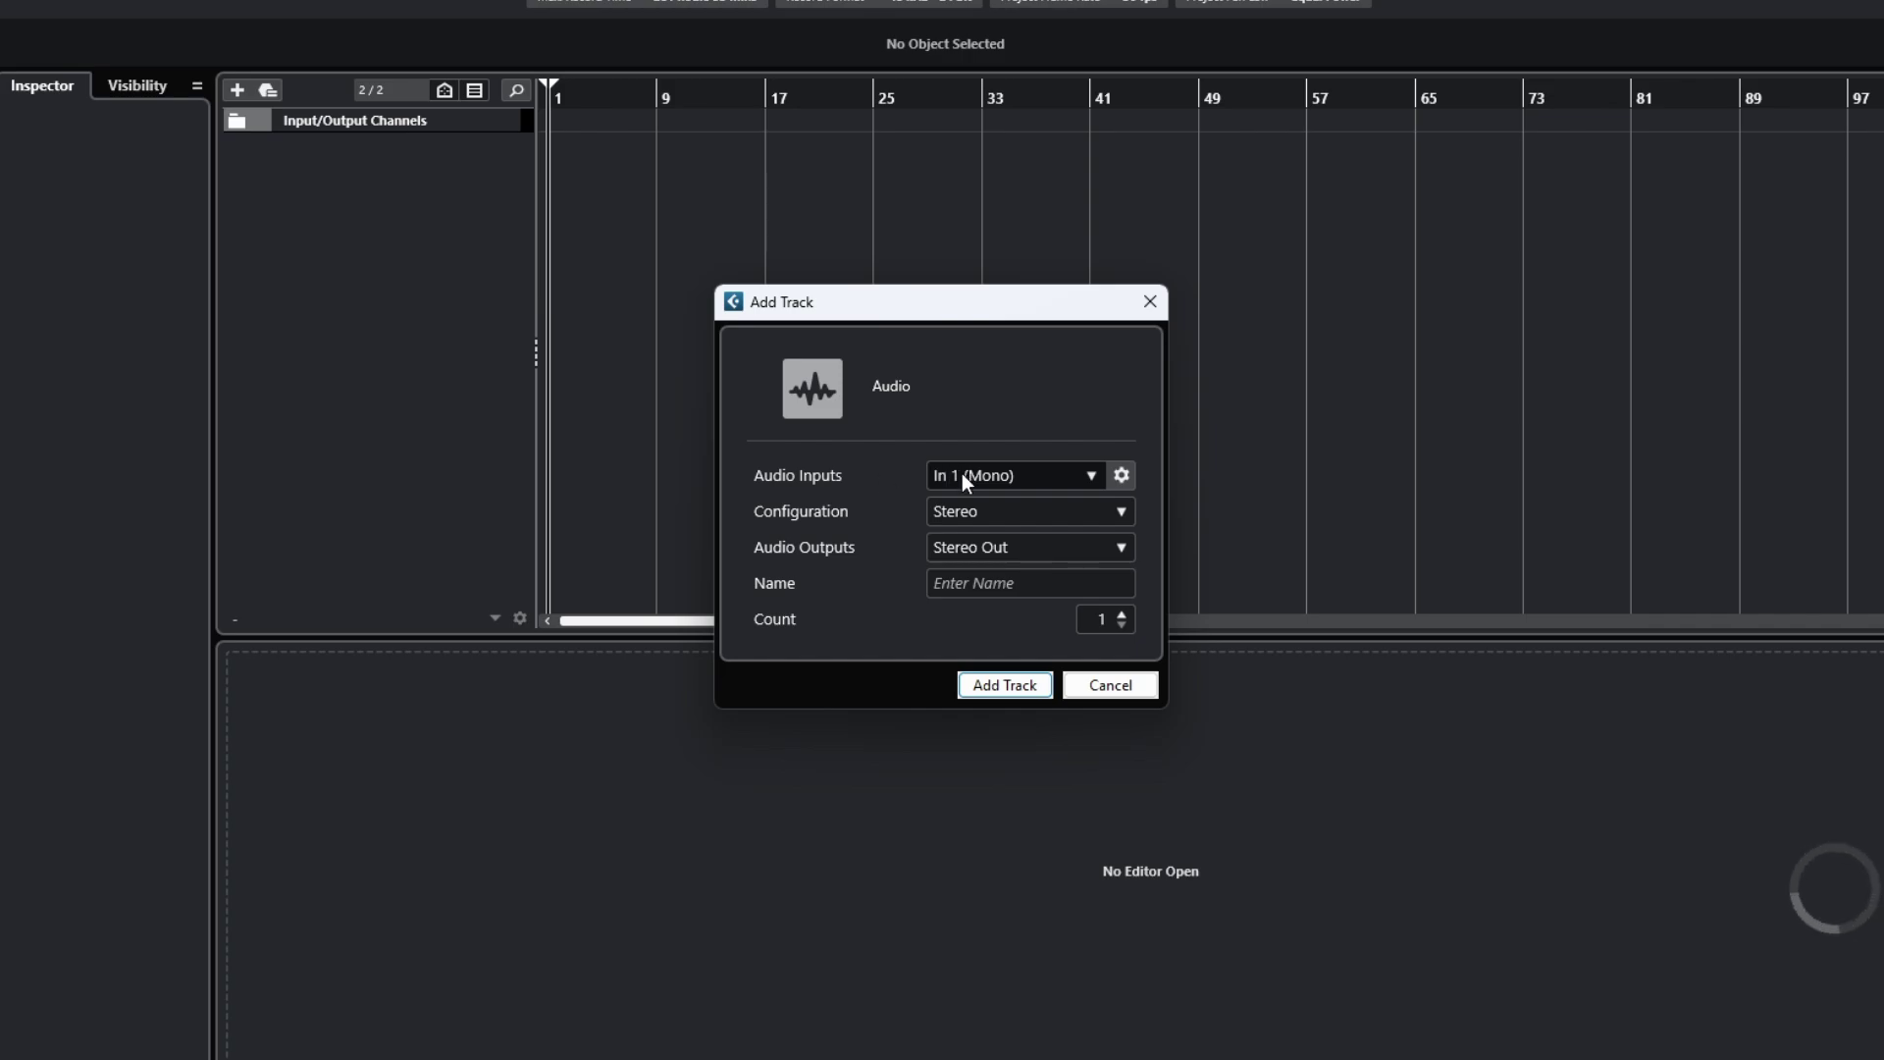
left_click(1062, 481)
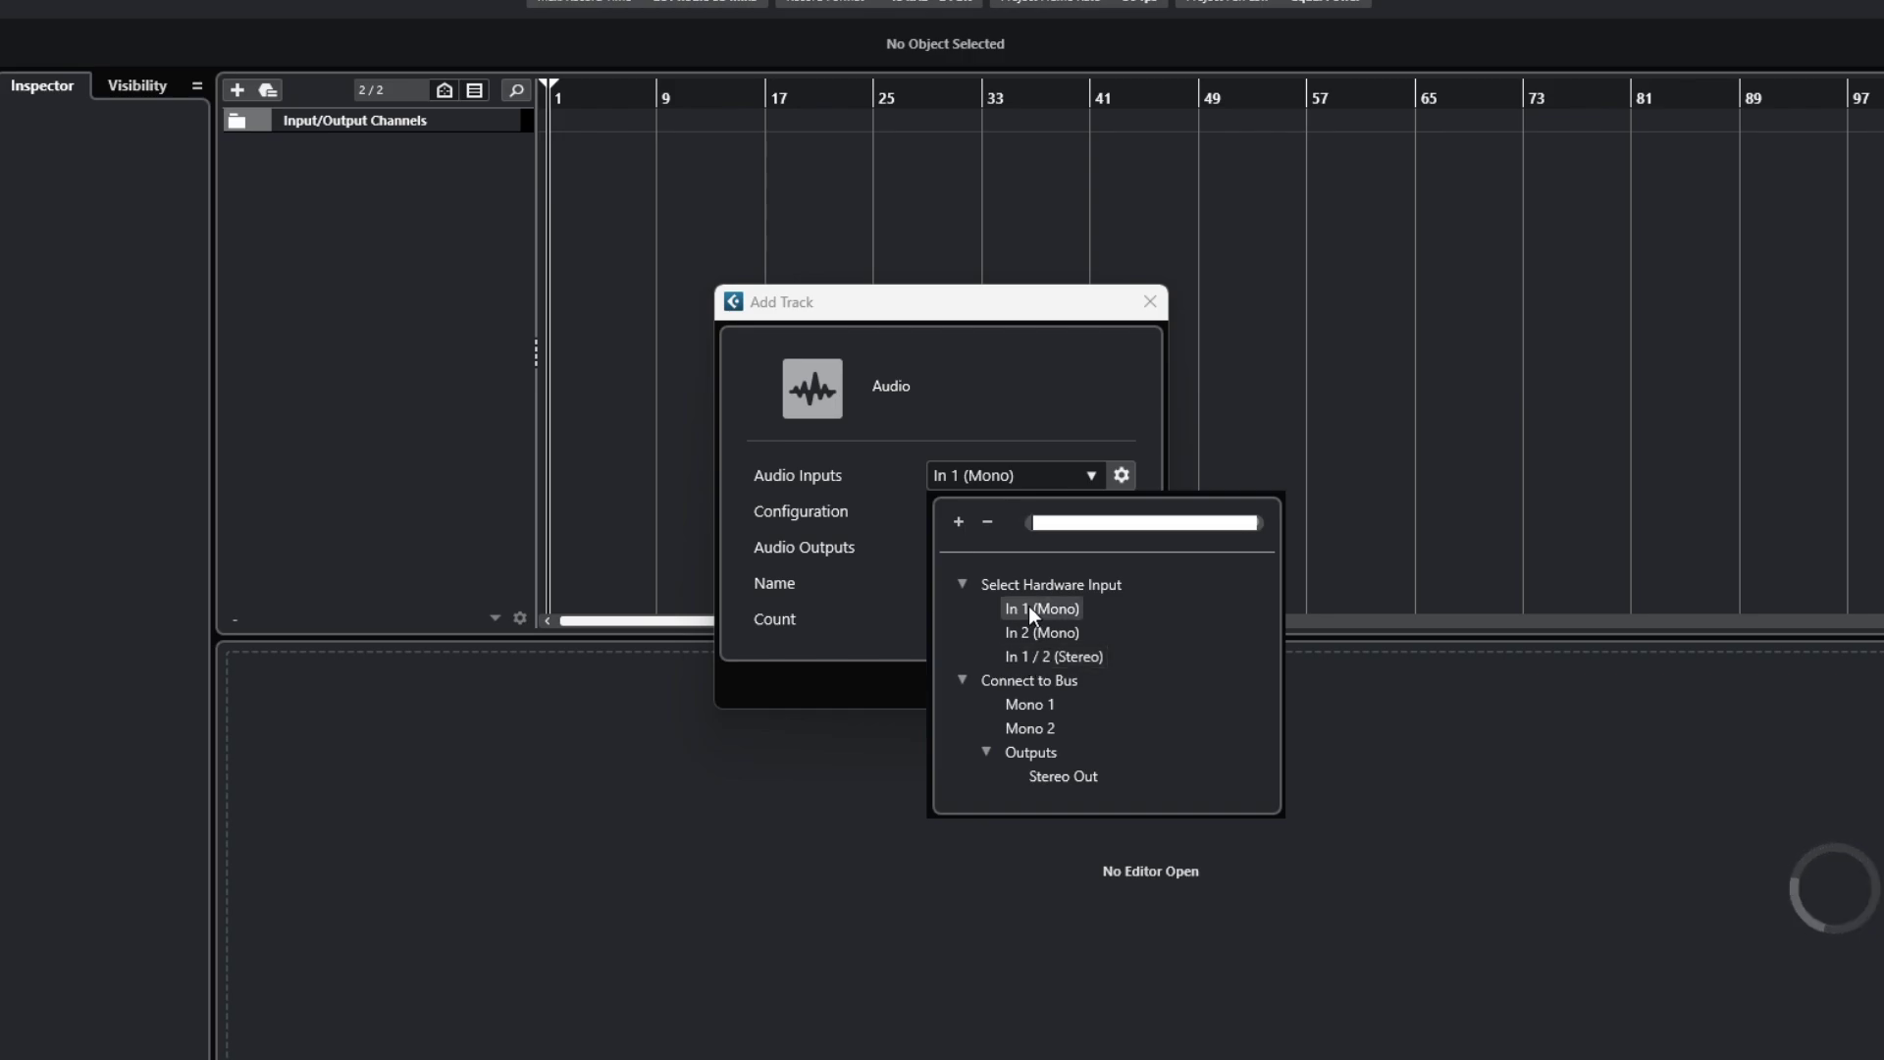
left_click(1029, 608)
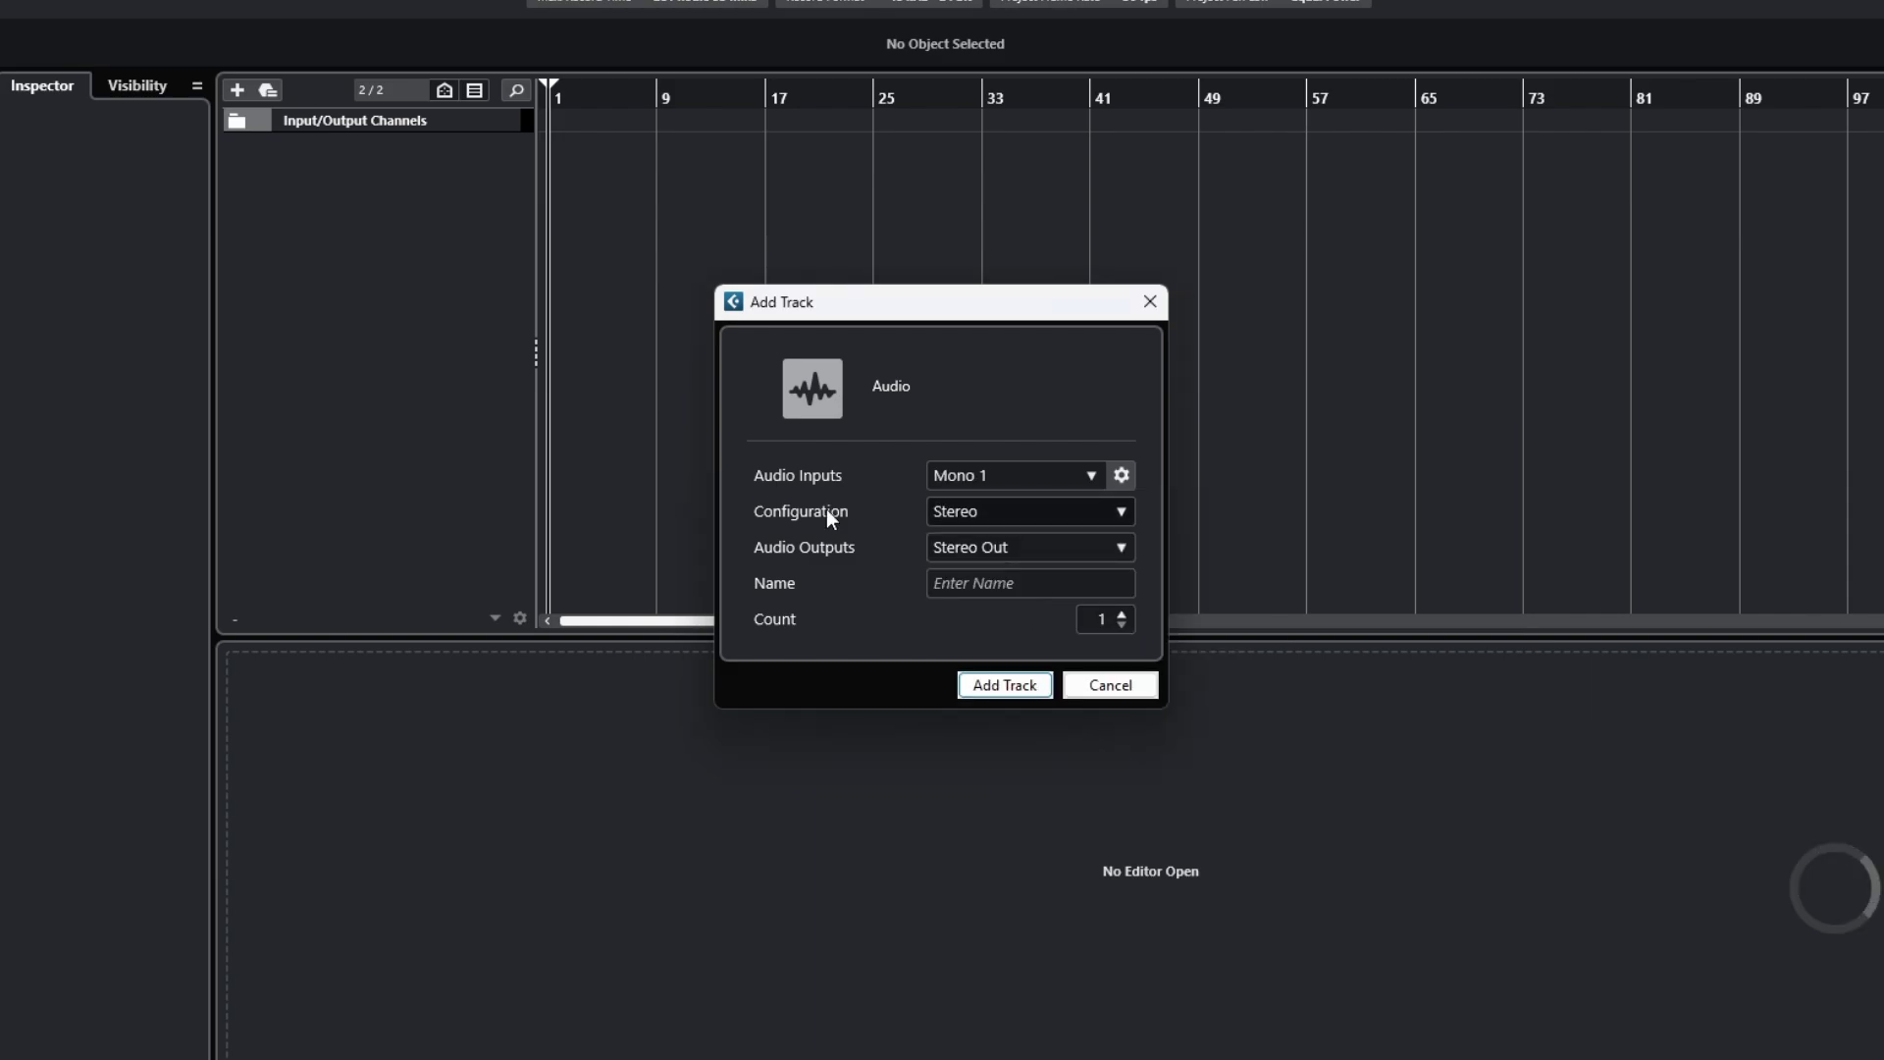
left_click(940, 512)
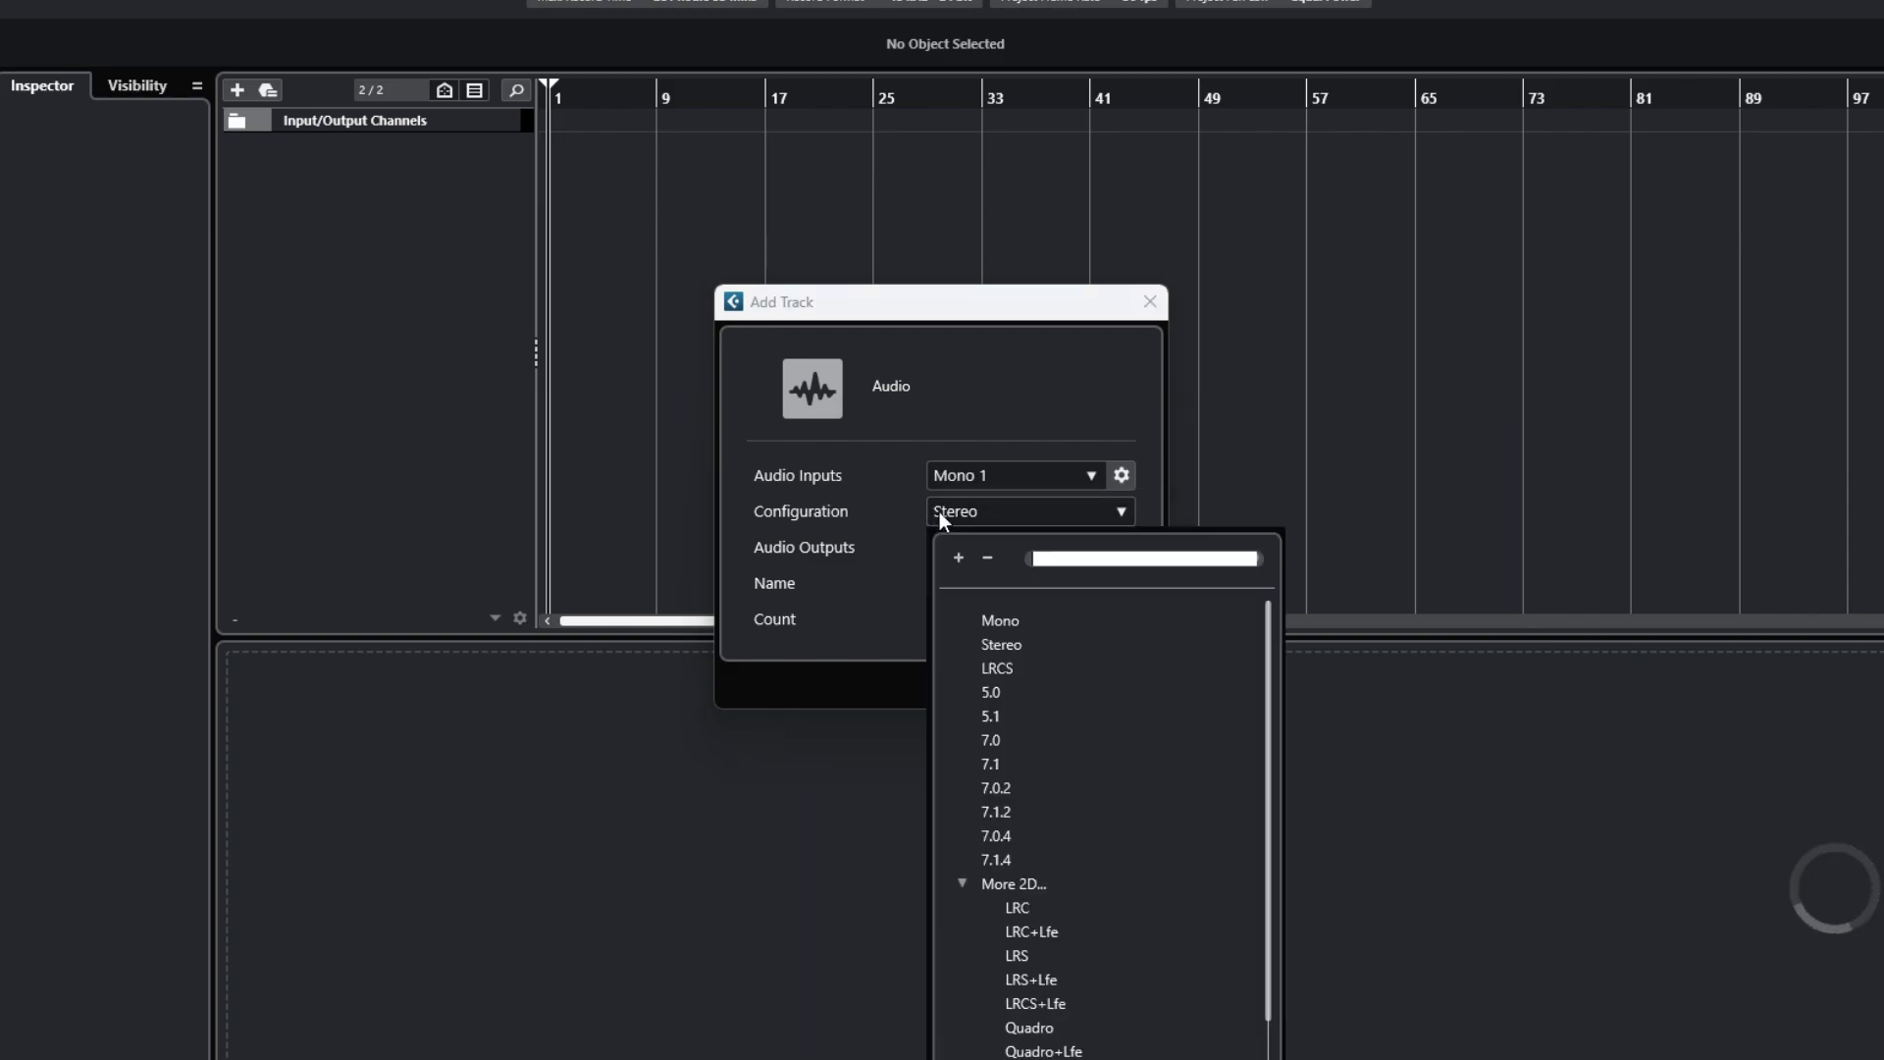
left_click(985, 619)
Type the track name, changing MIC to GUITAR, then clear the field.
left_click(1006, 589)
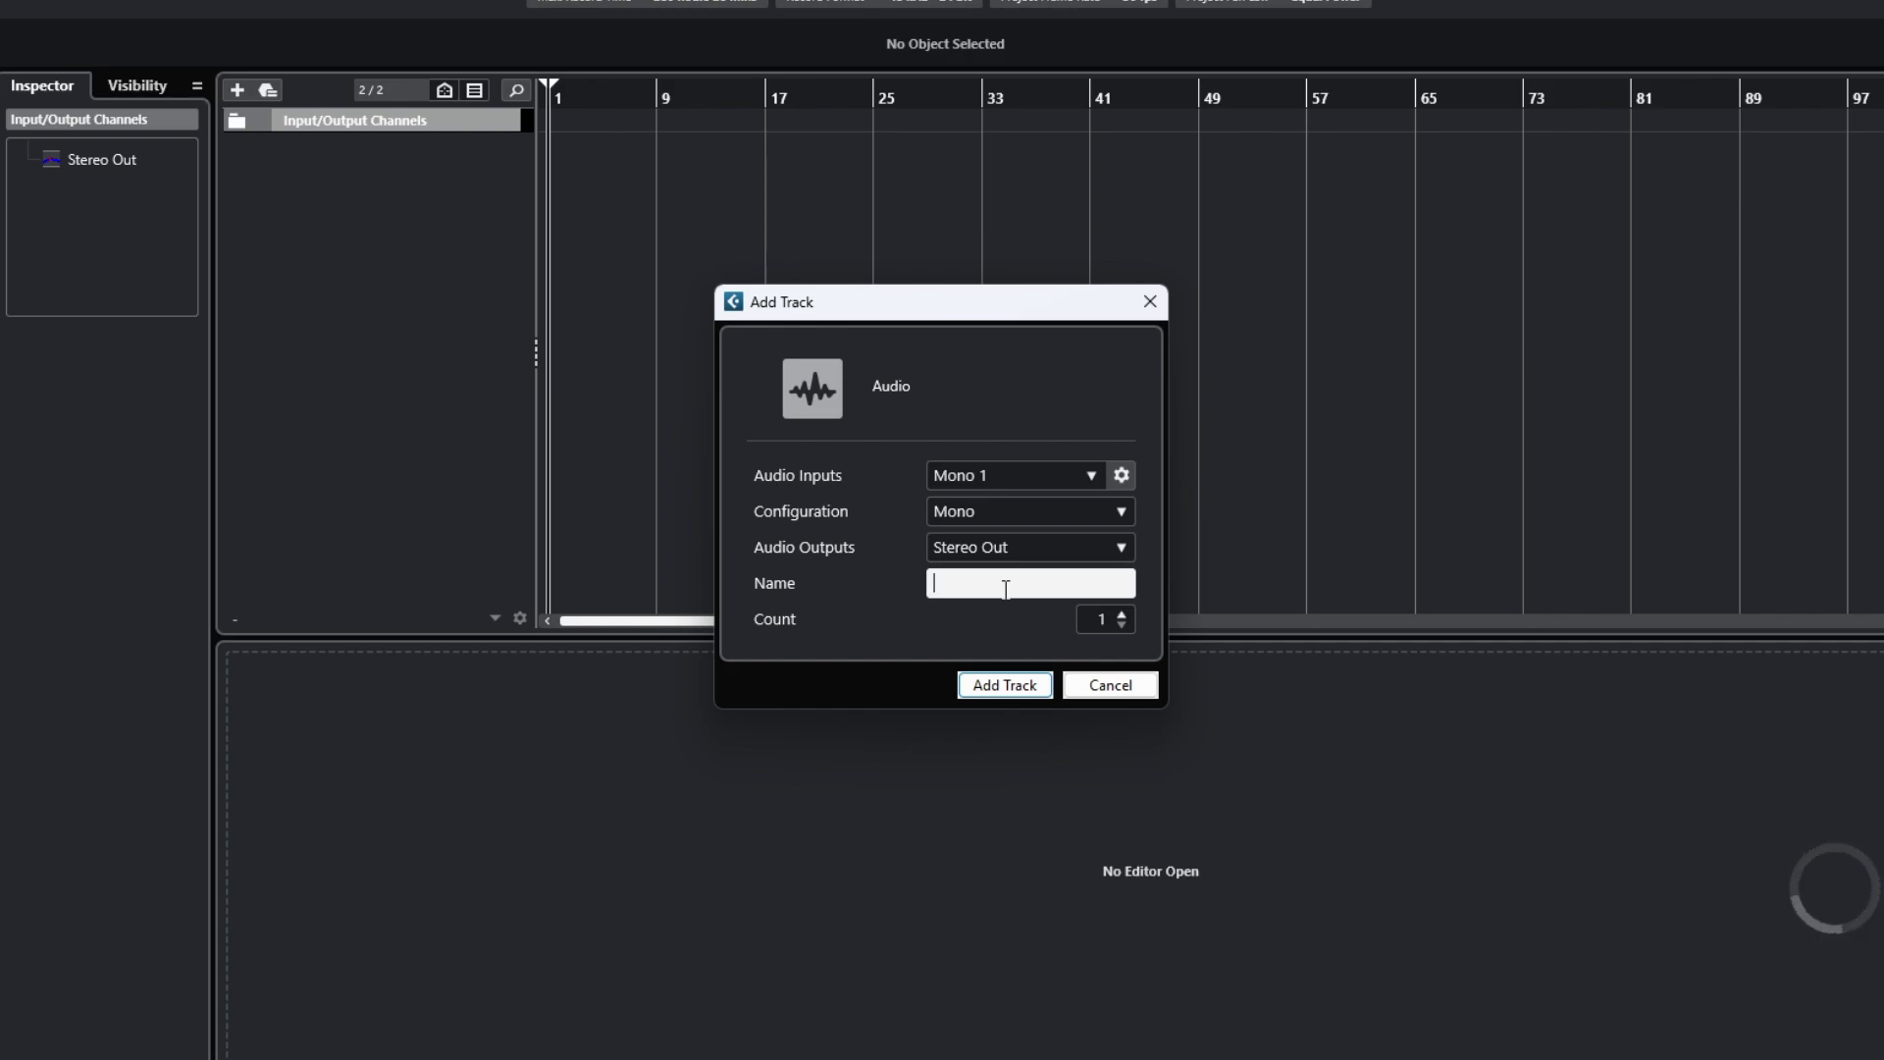
type("MIC")
key("BackSpace")
key("BackSpace")
key("BackSpace")
type("GI")
type("ITAR")
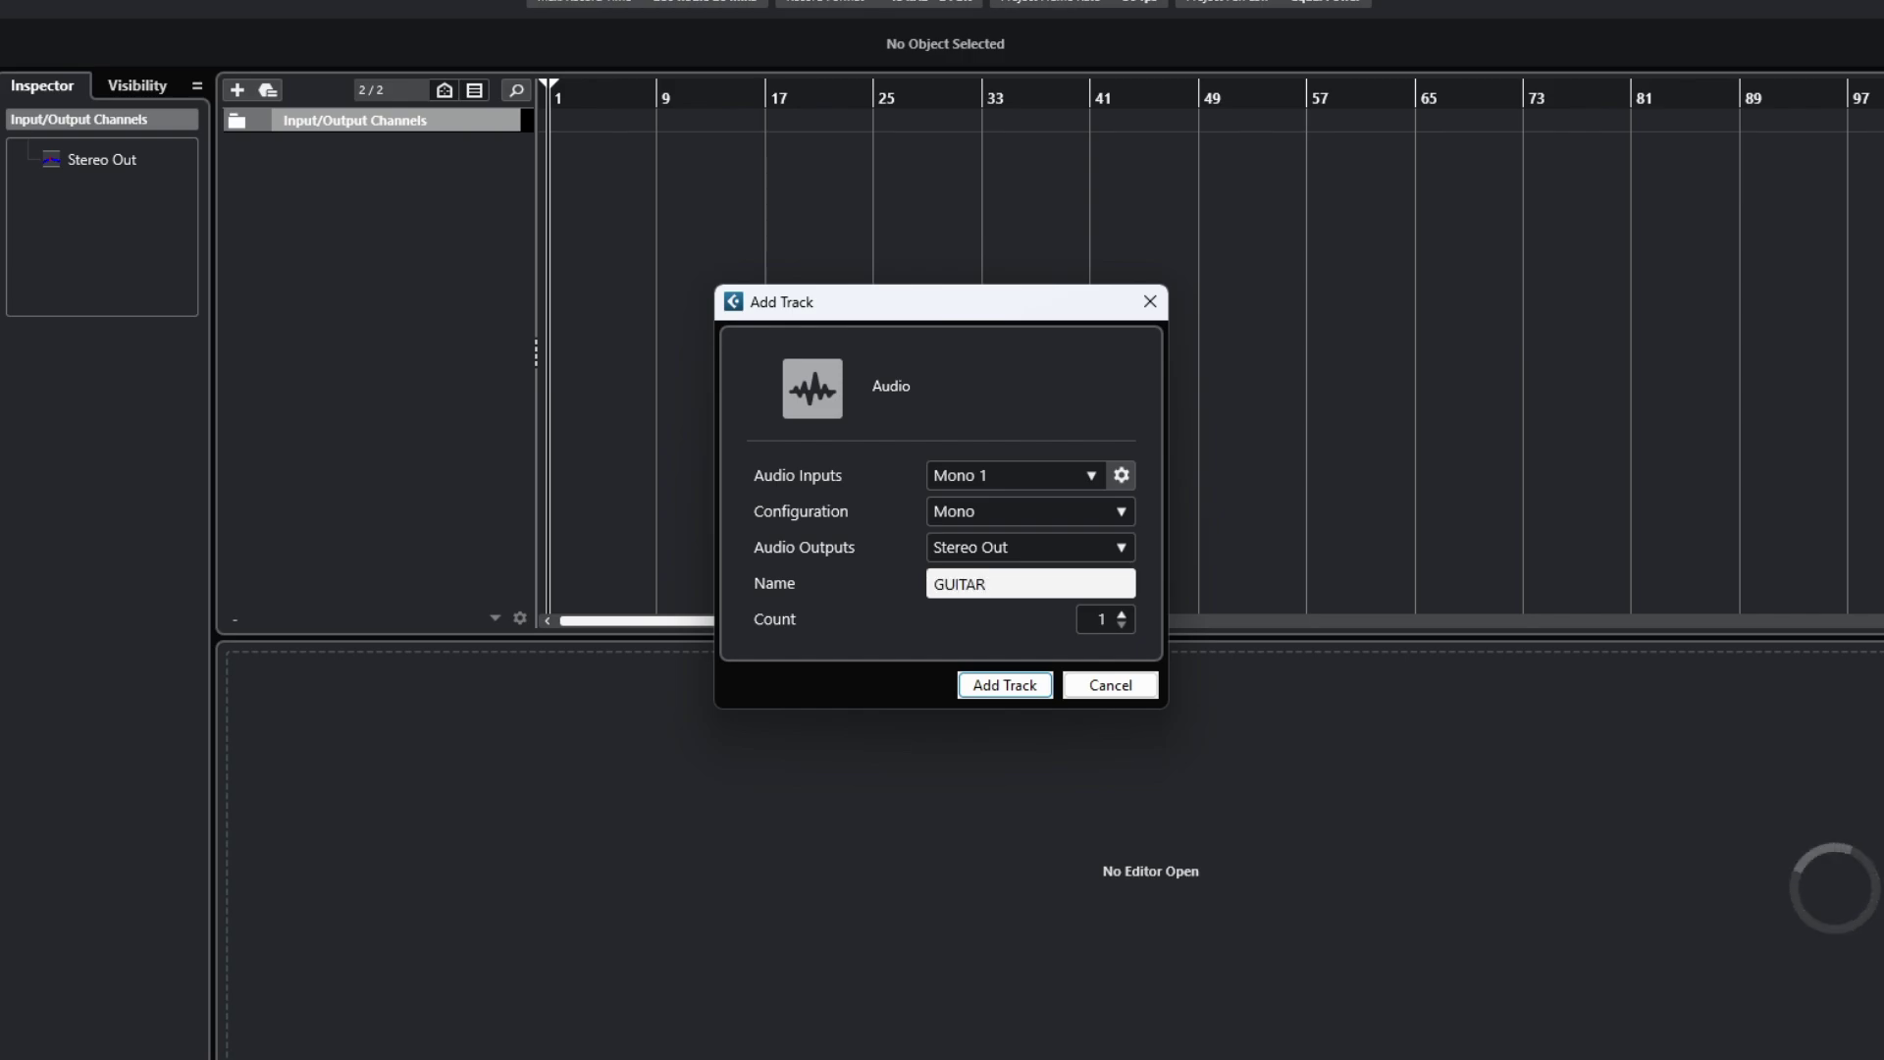
key("ctrl+a")
key("BackSpace")
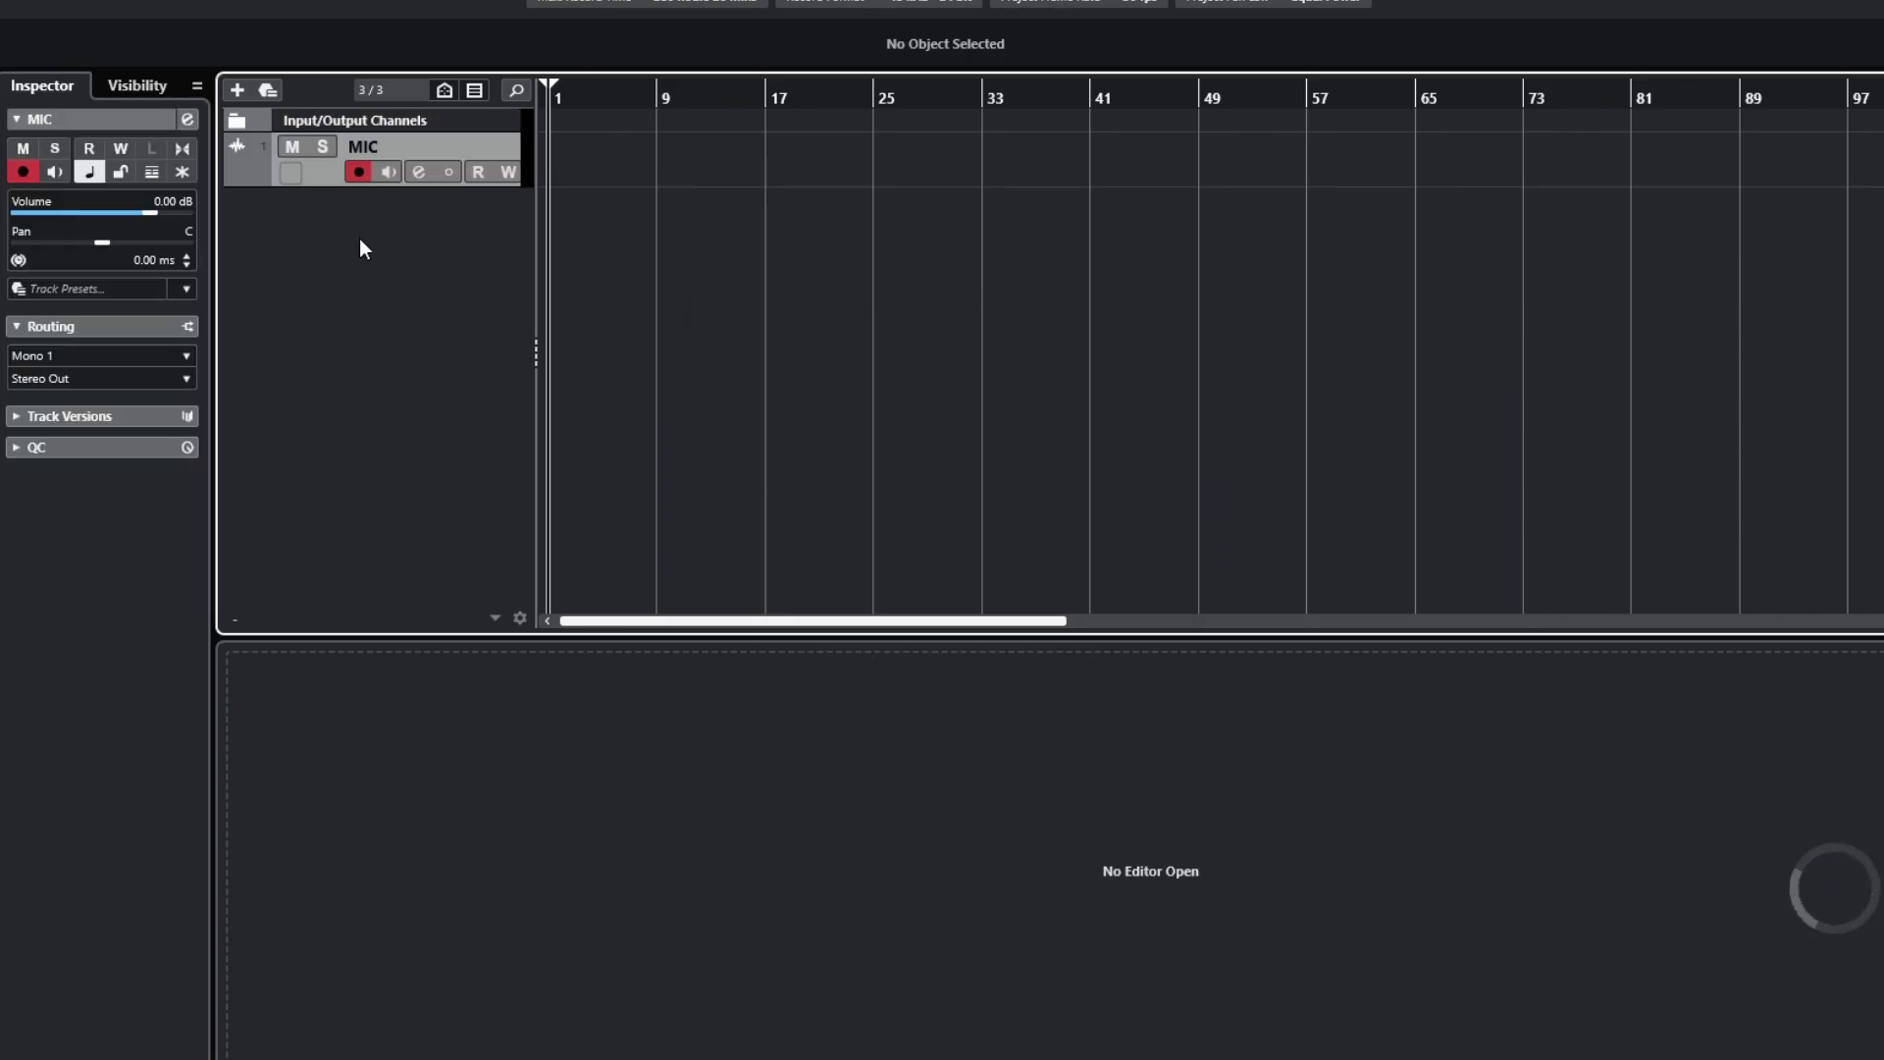
Add a mono audio track named Mic B with its input set to Mono 2.
right_click(363, 246)
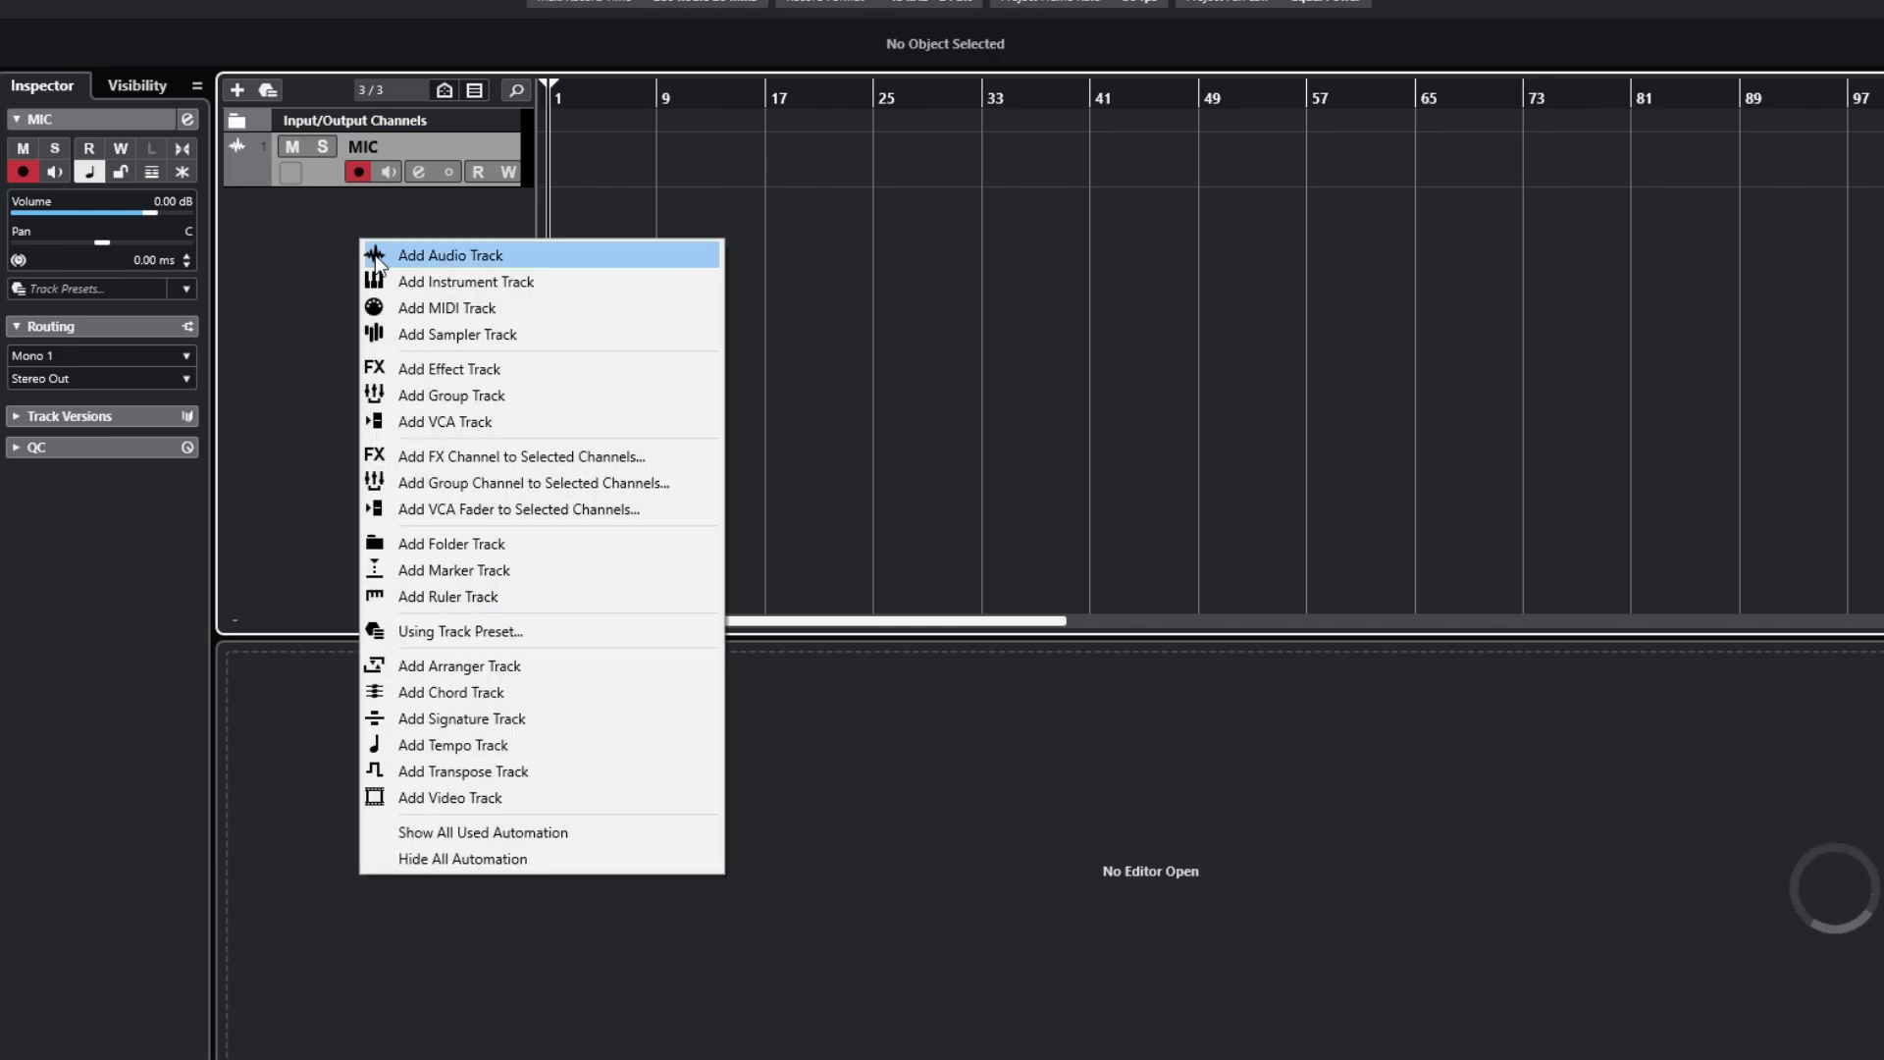
left_click(375, 255)
left_click(968, 475)
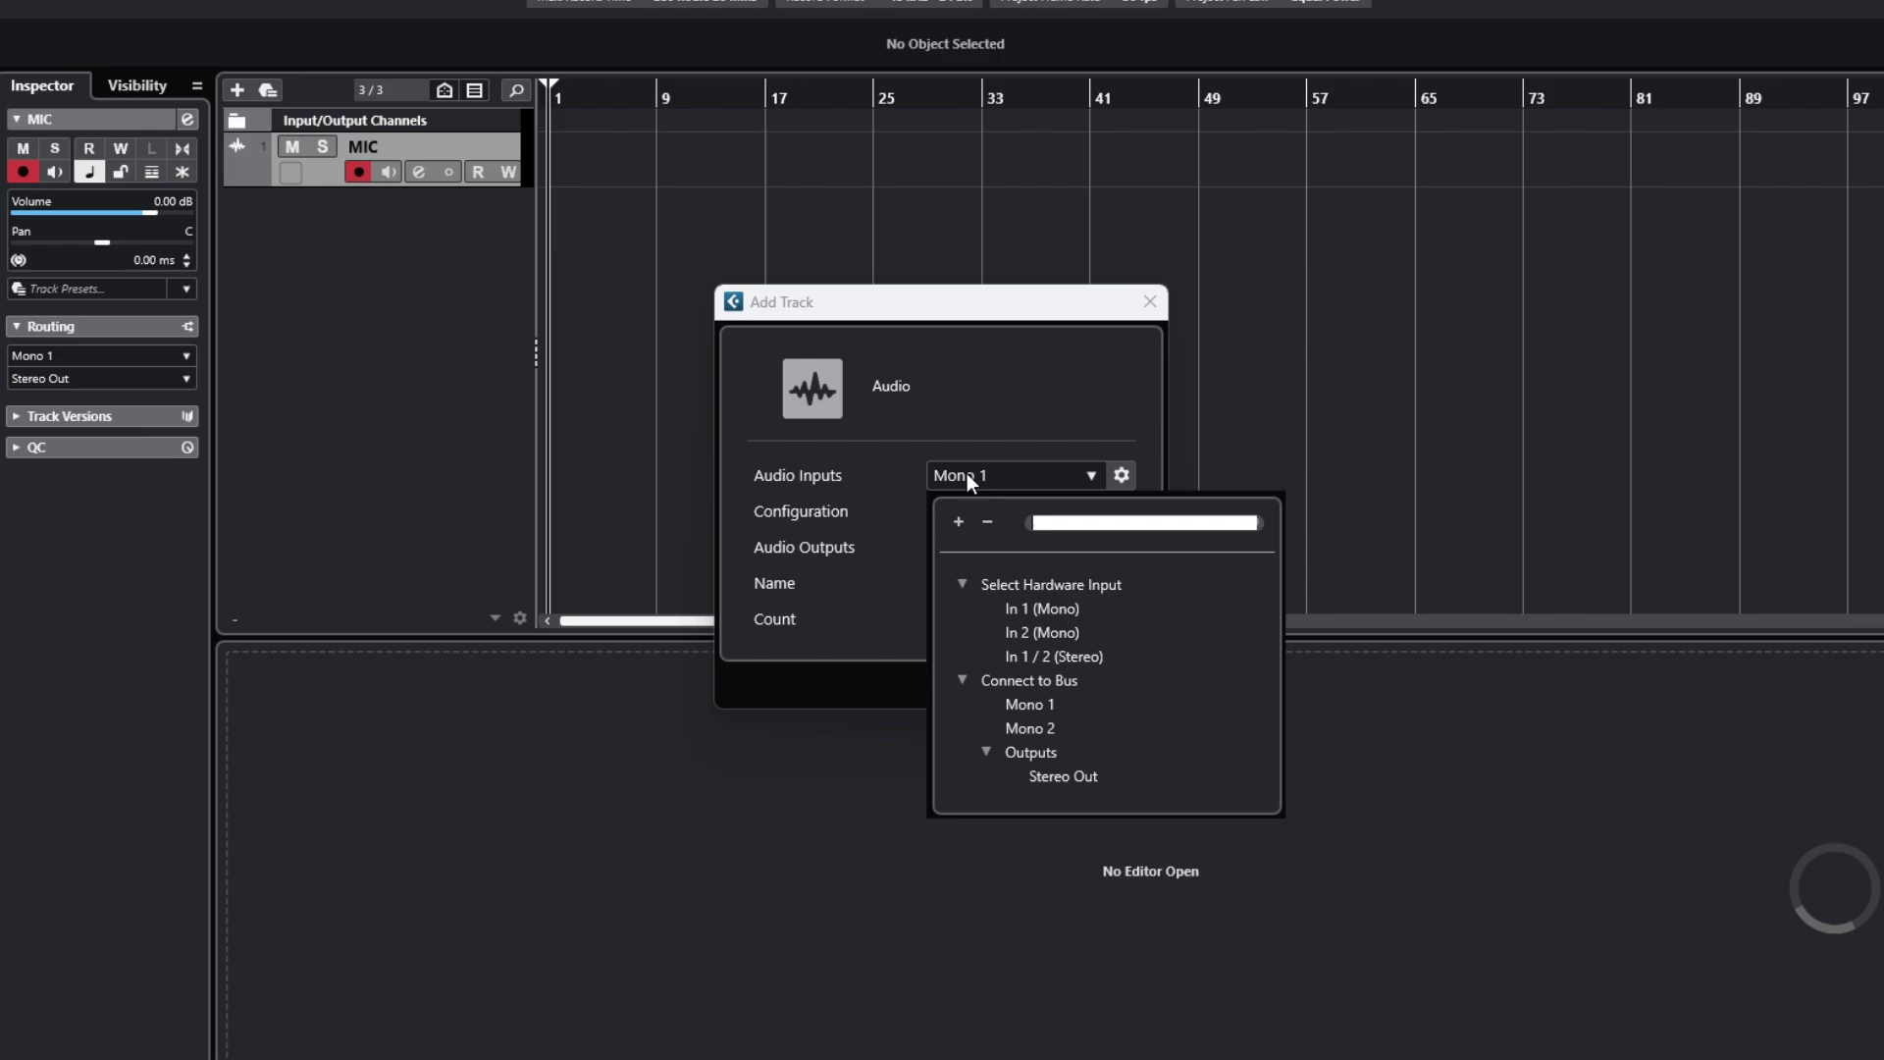
left_click(968, 473)
left_click(979, 474)
left_click(1057, 626)
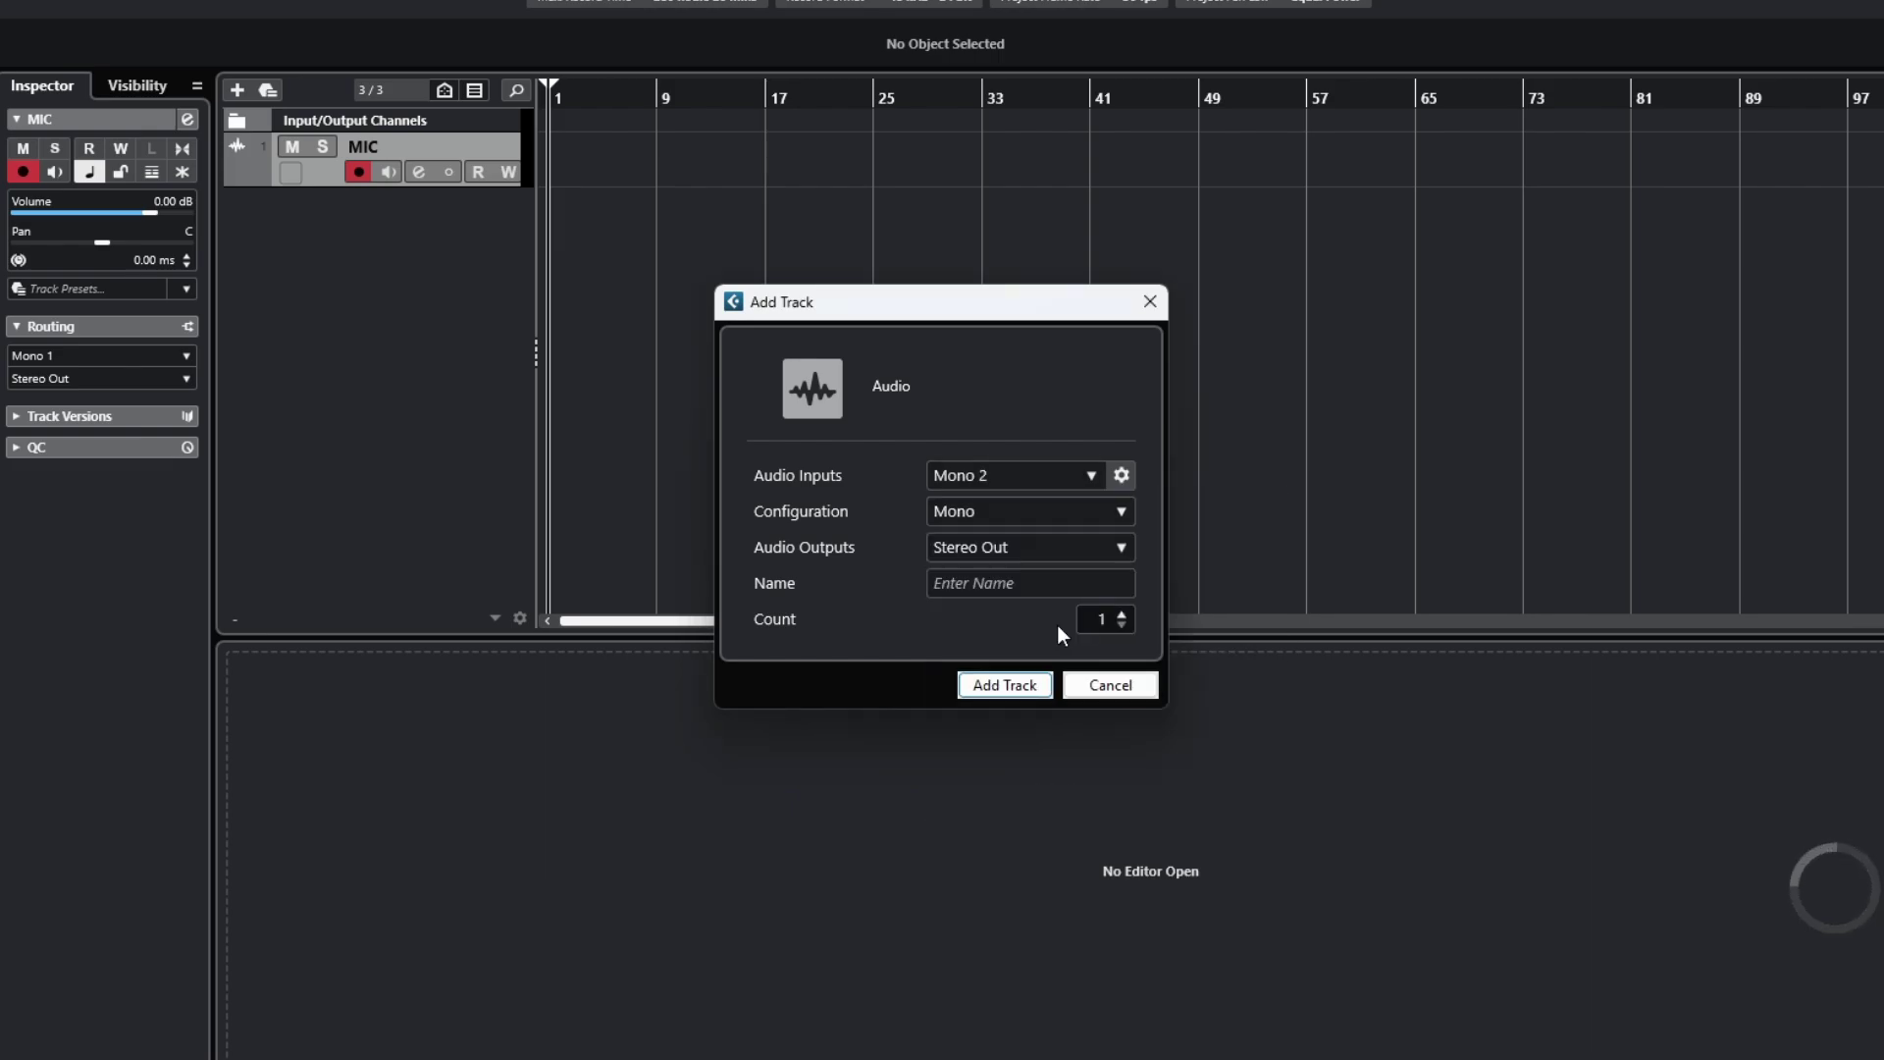
left_click(989, 589)
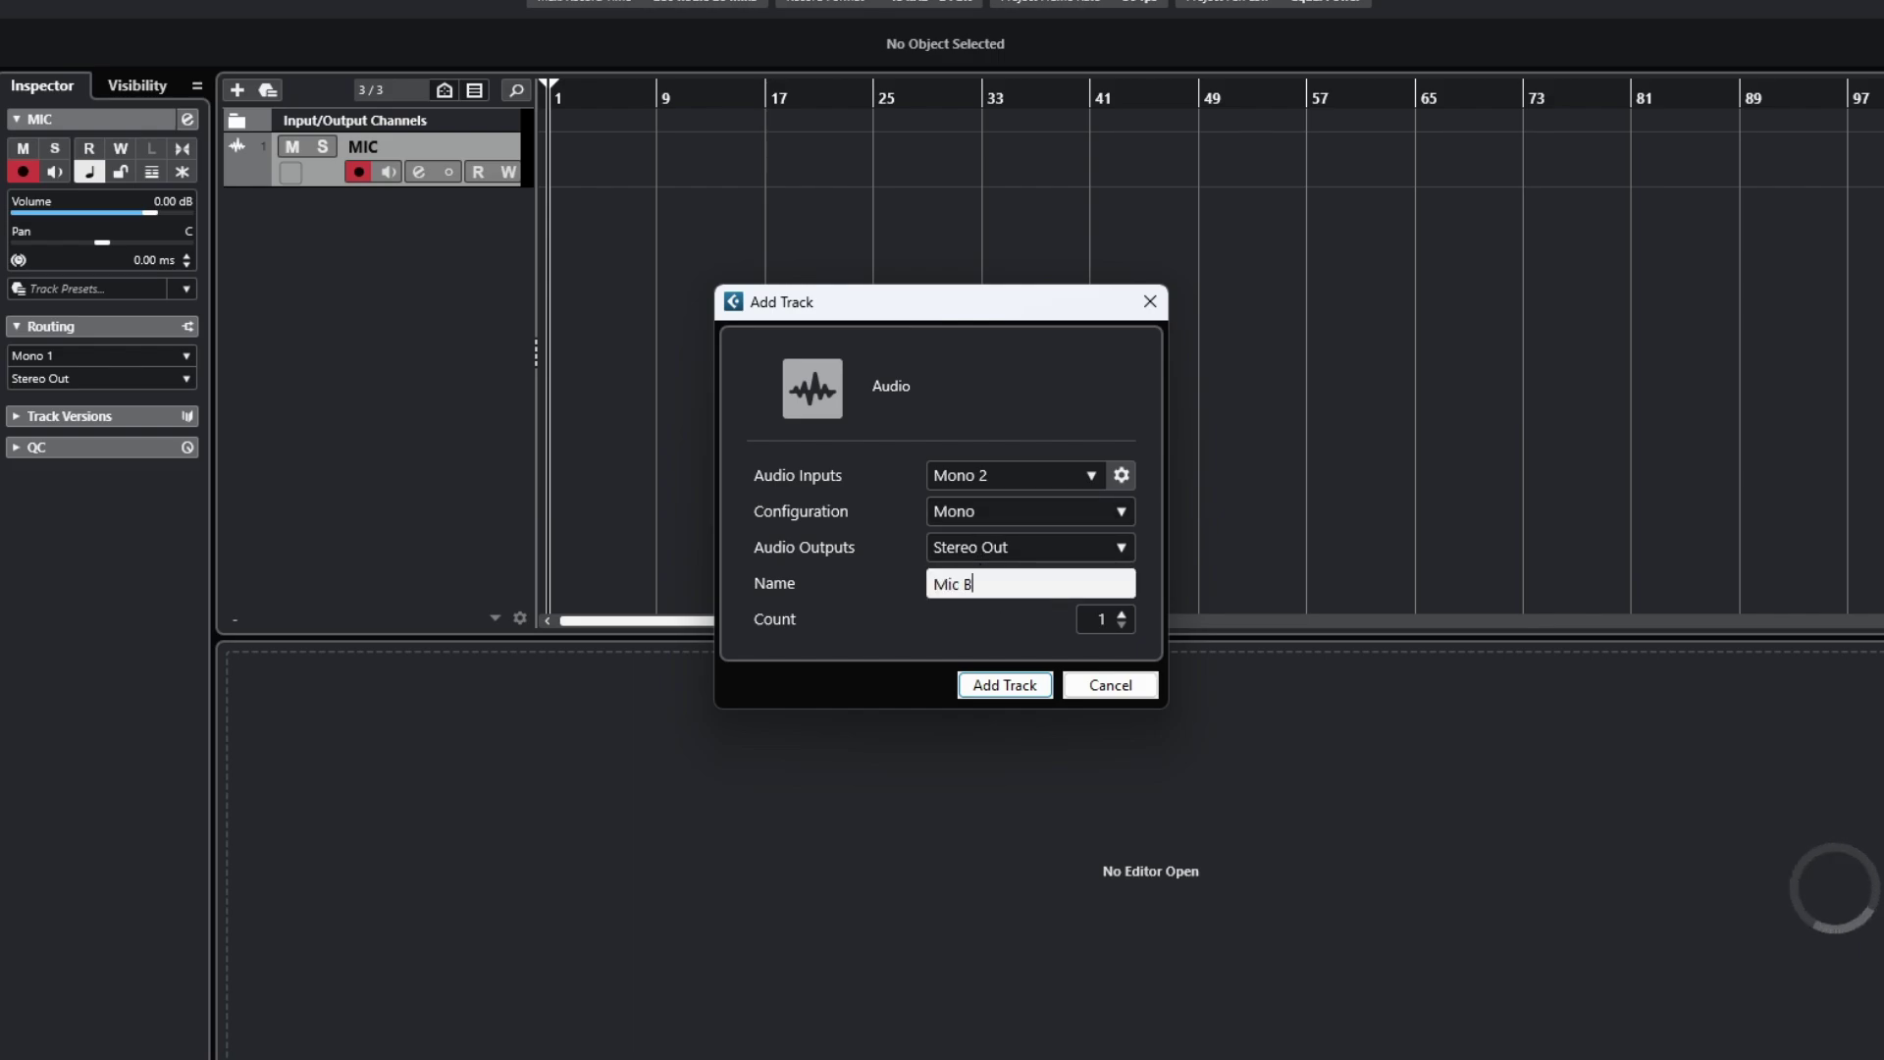
left_click(999, 687)
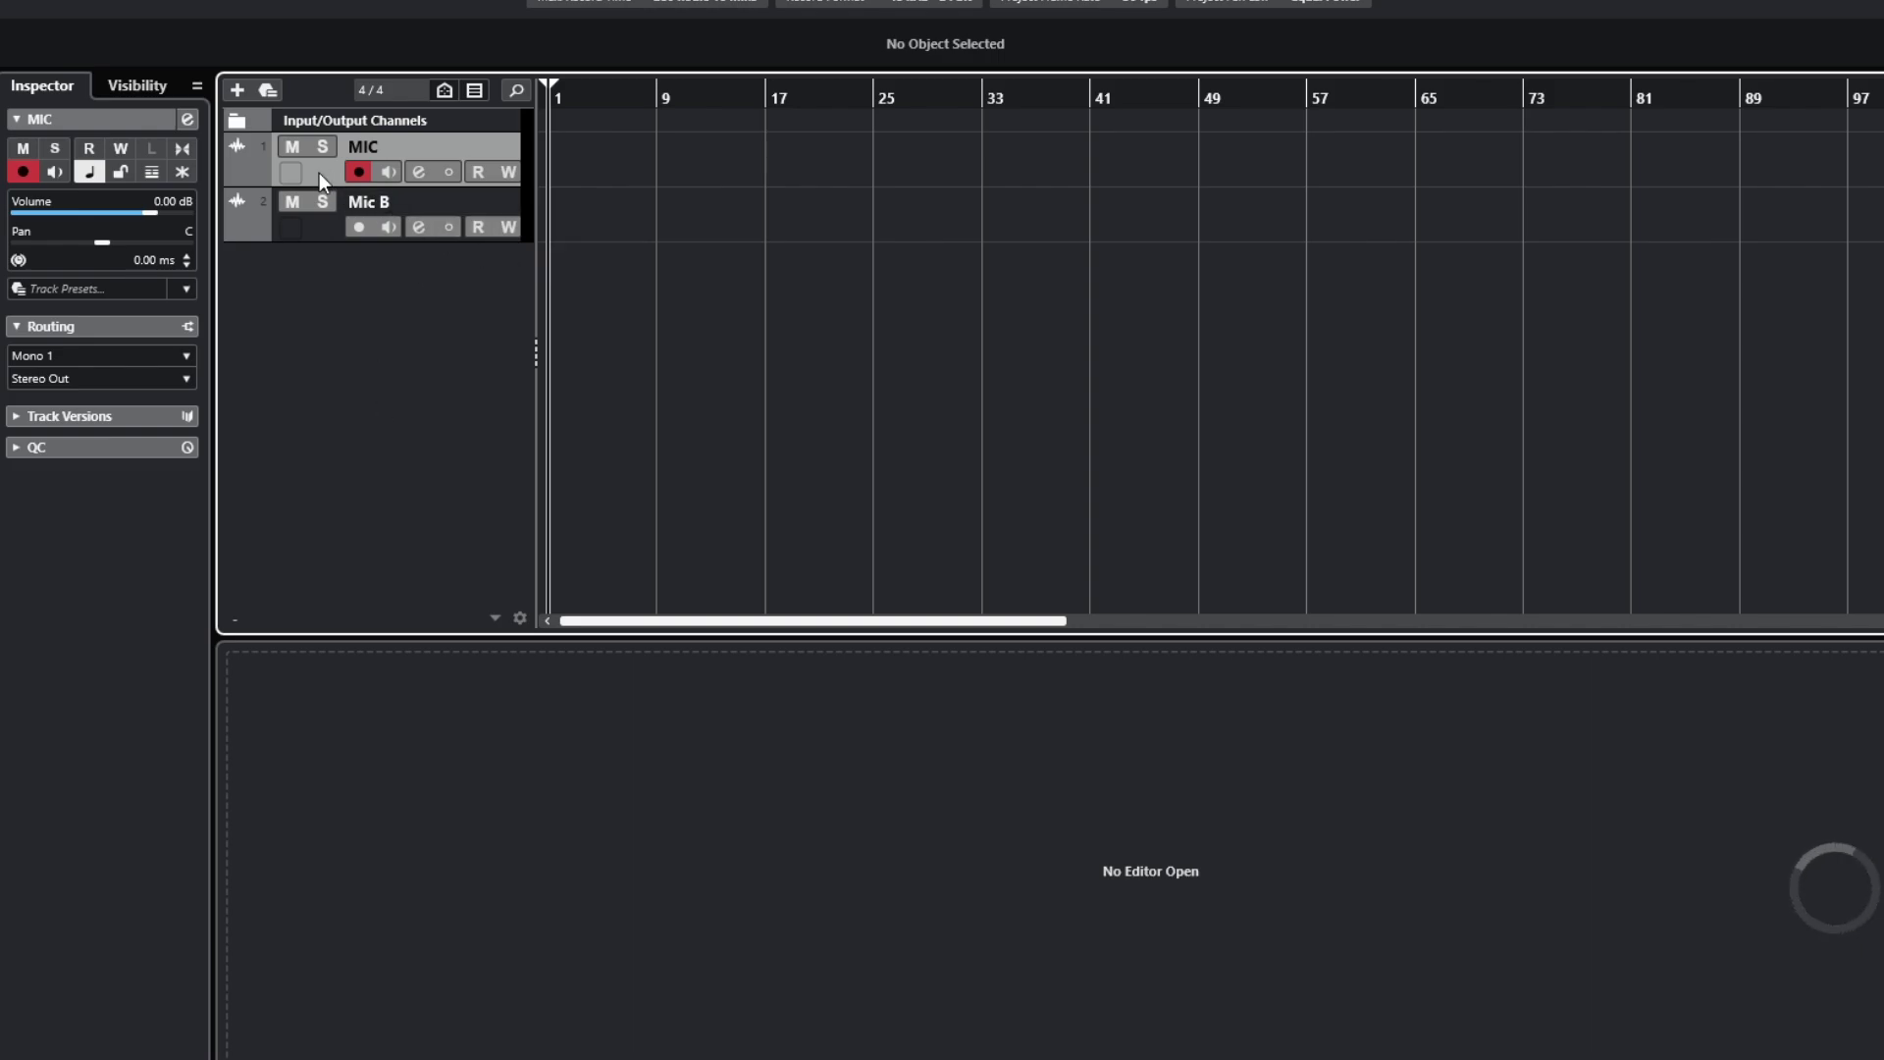
Enable monitoring on MIC and record the first take from bar 1.
left_click(392, 174)
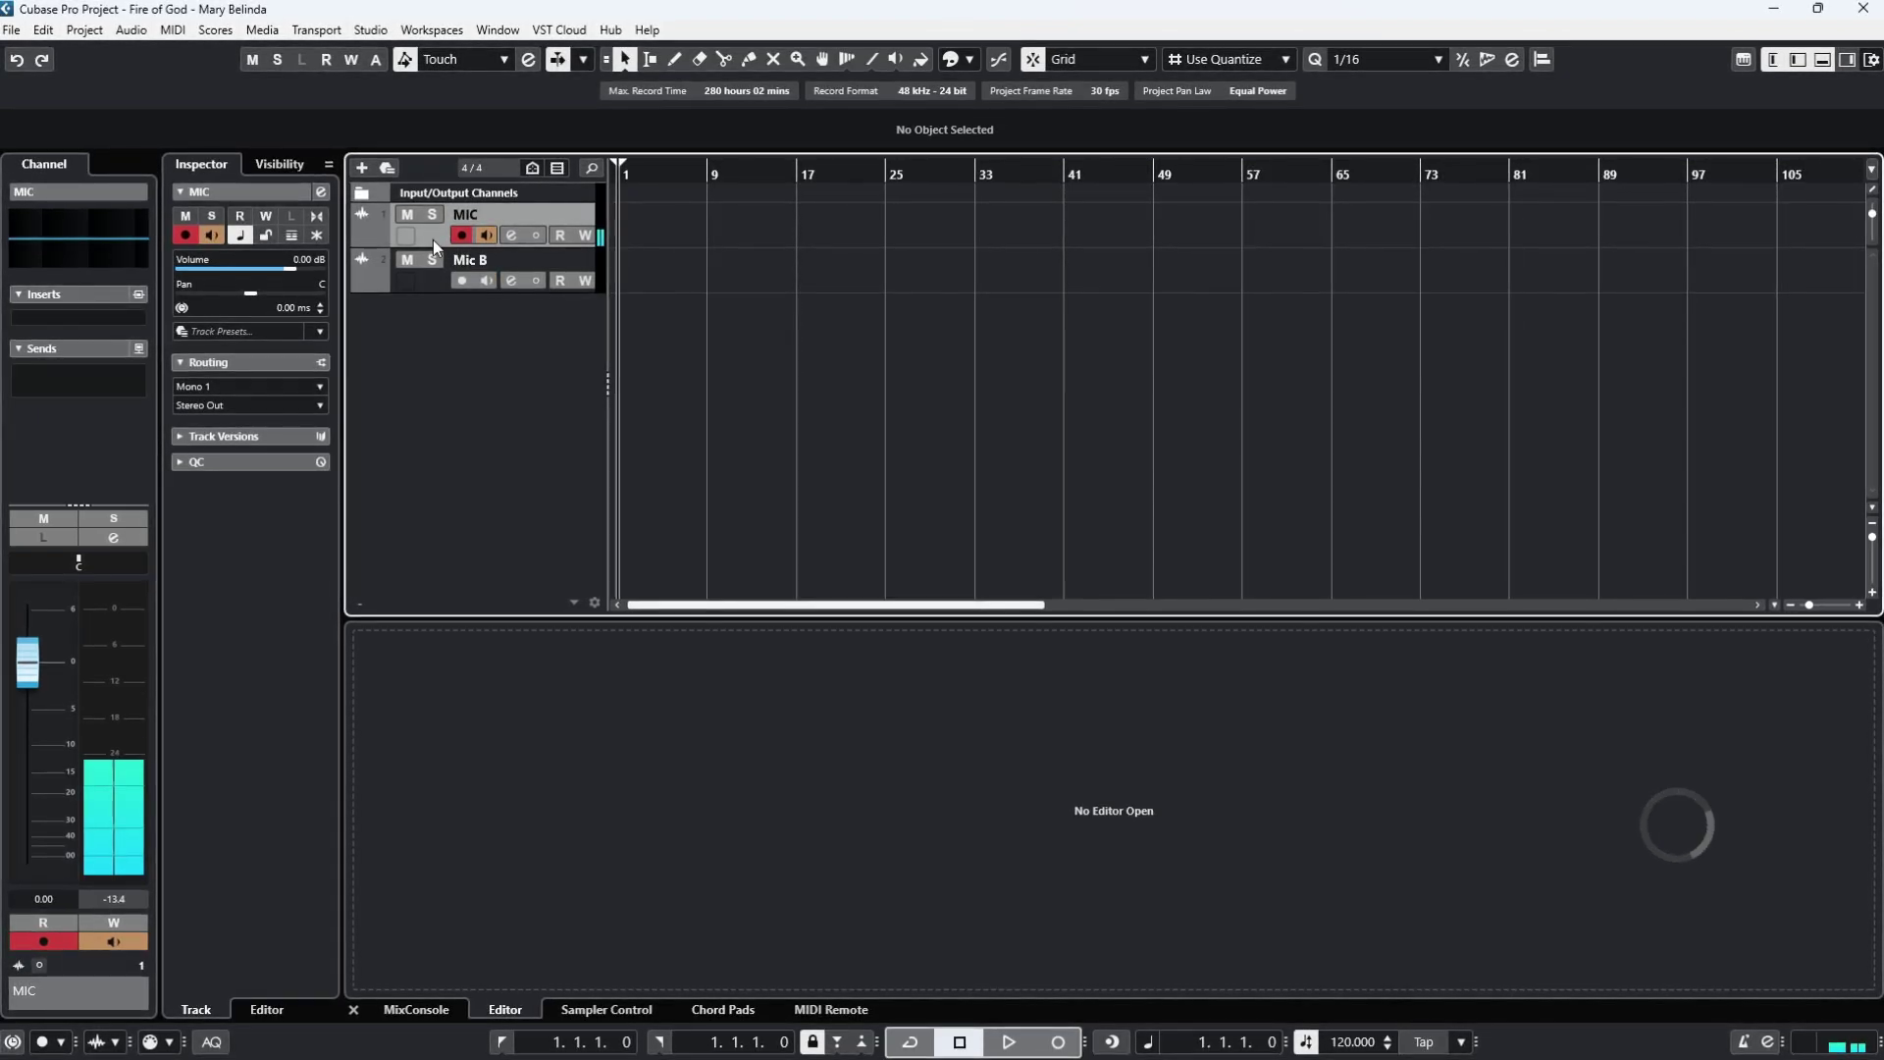
left_click(1062, 1042)
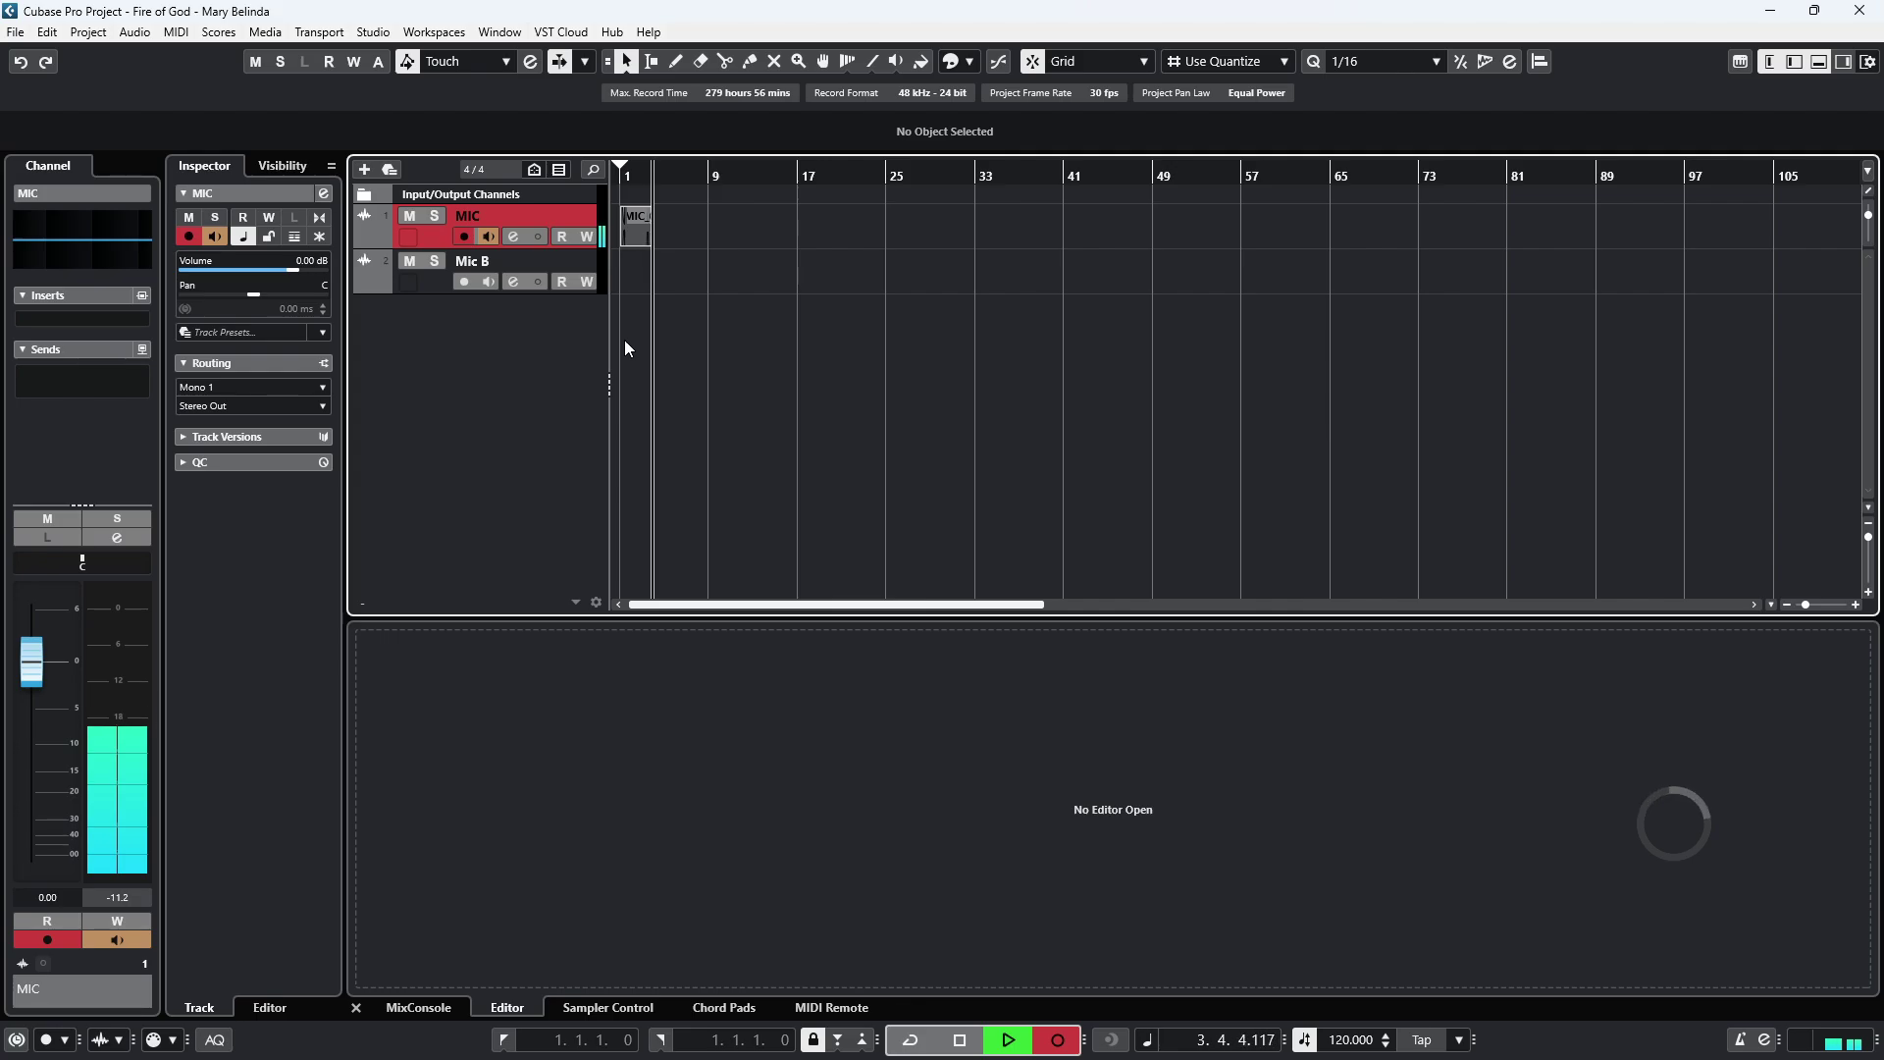
scroll(622, 328, "up", 6)
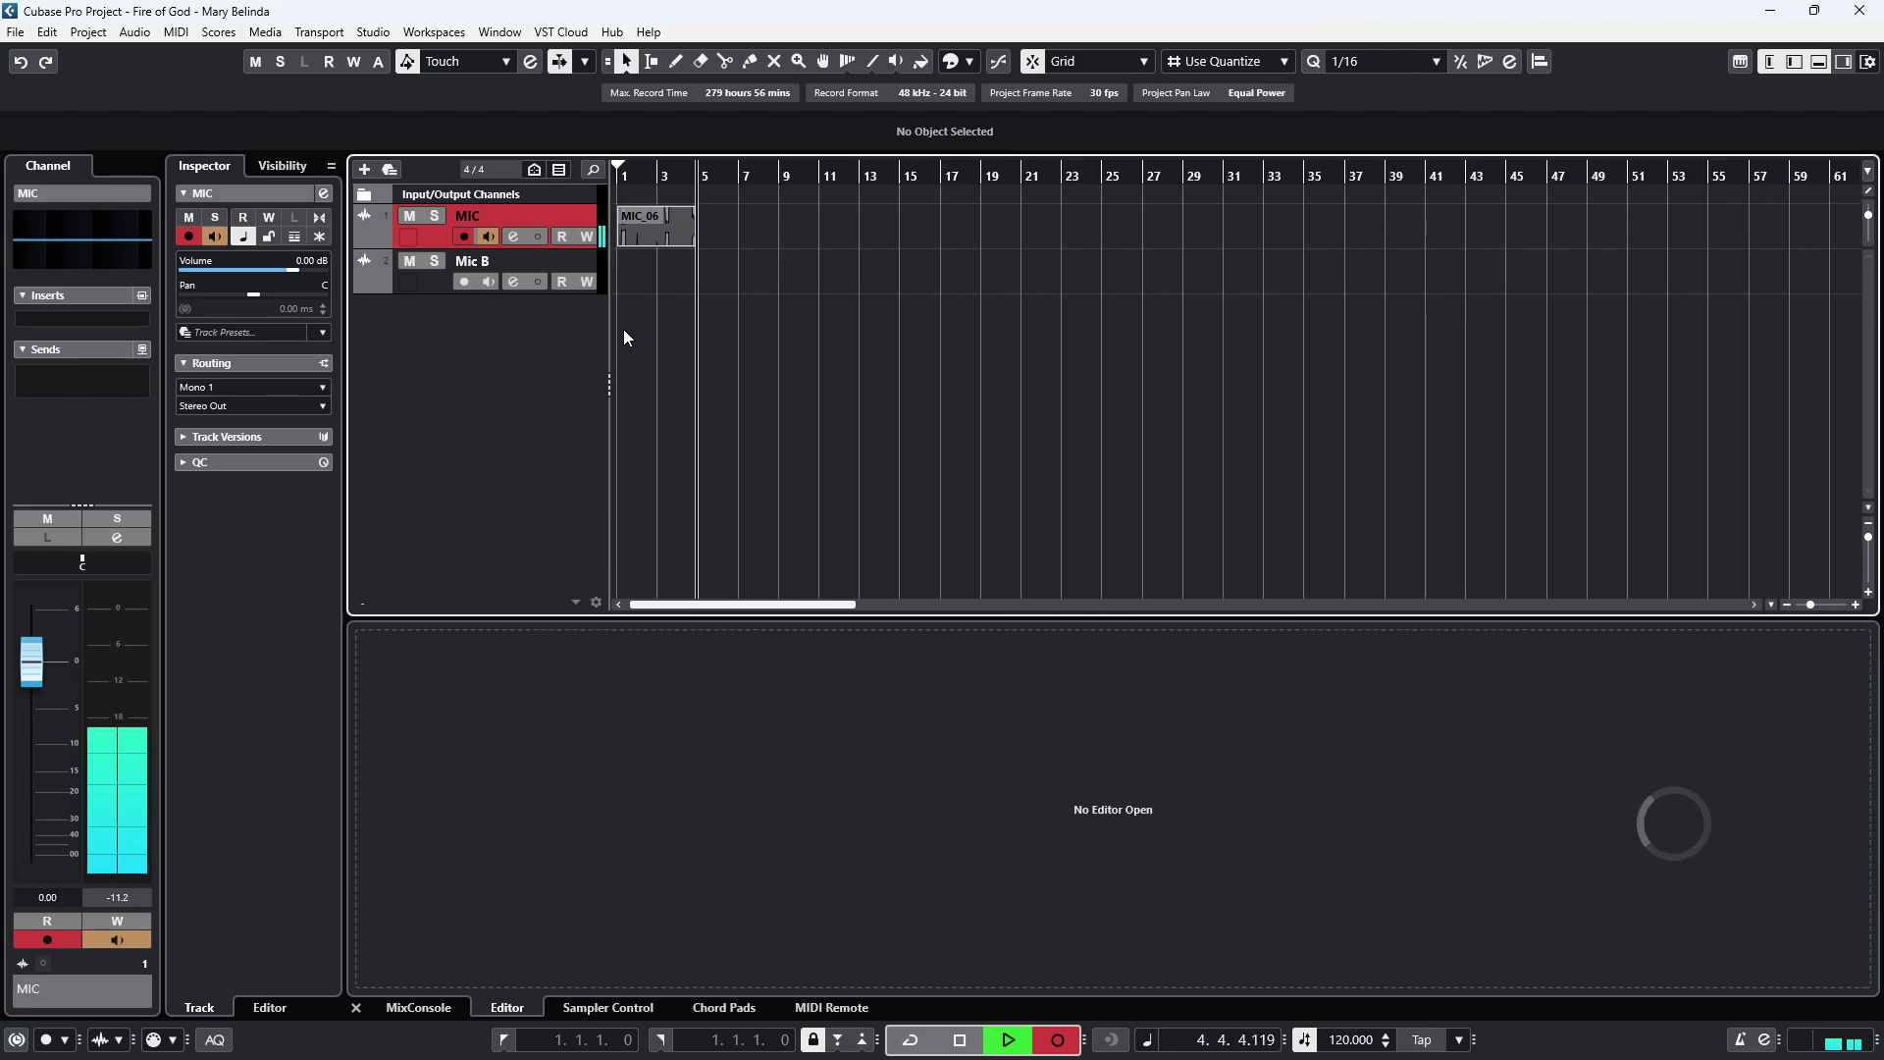
key("space")
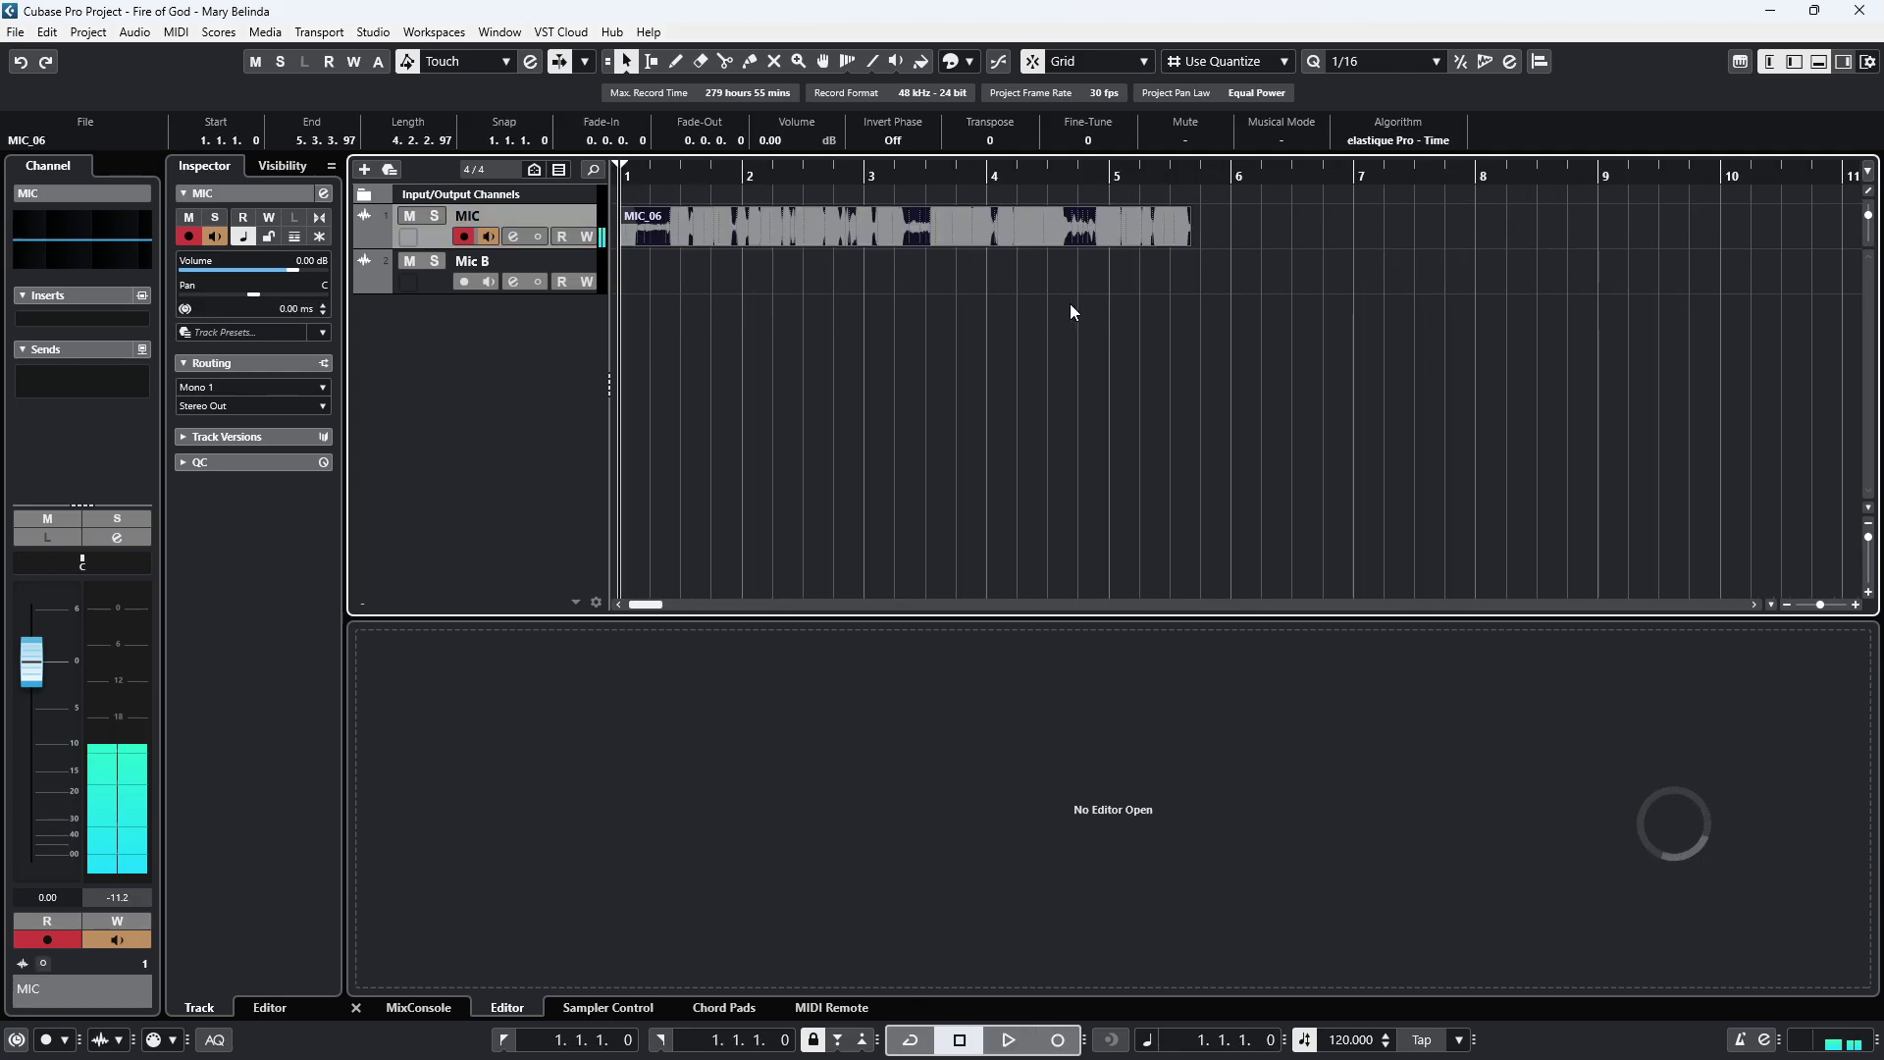
scroll(1041, 319, "down", 1)
scroll(1039, 312, "down", 1)
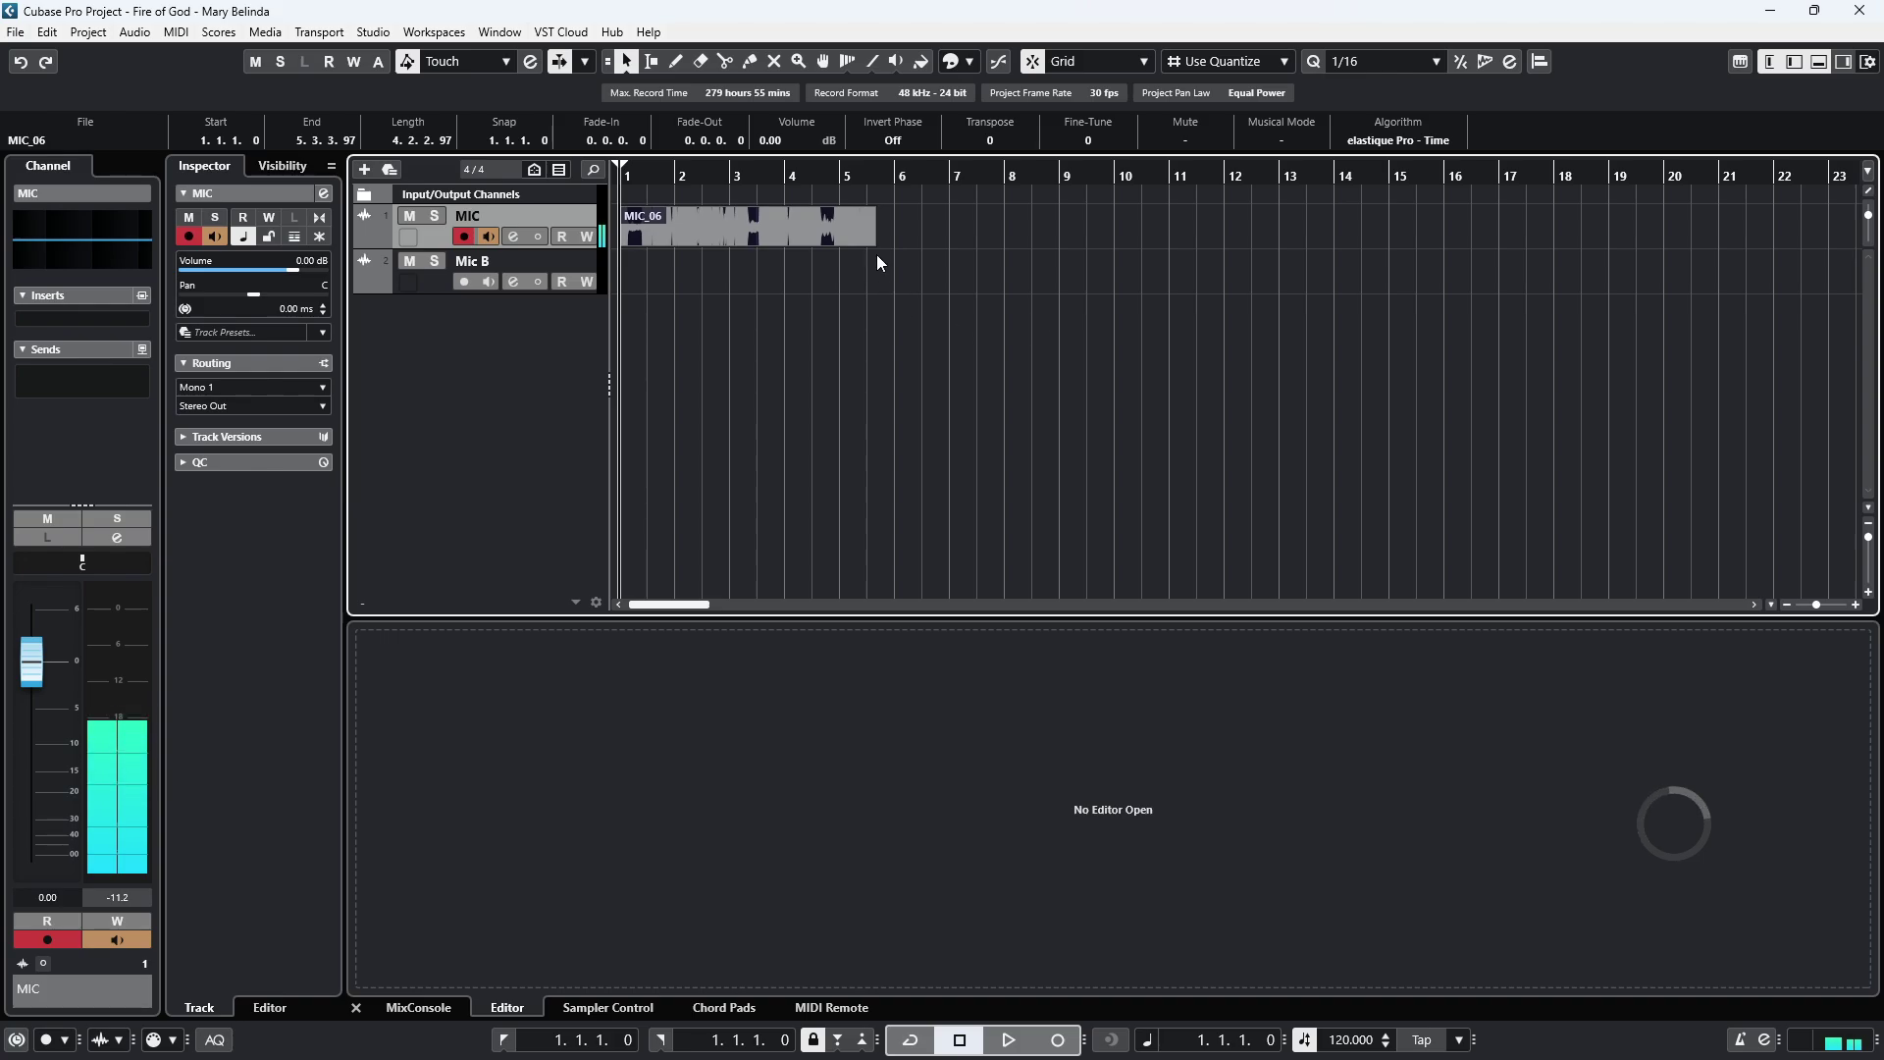
Record two more takes on MIC, starting at bar 5 and bar 8.
left_click(871, 171)
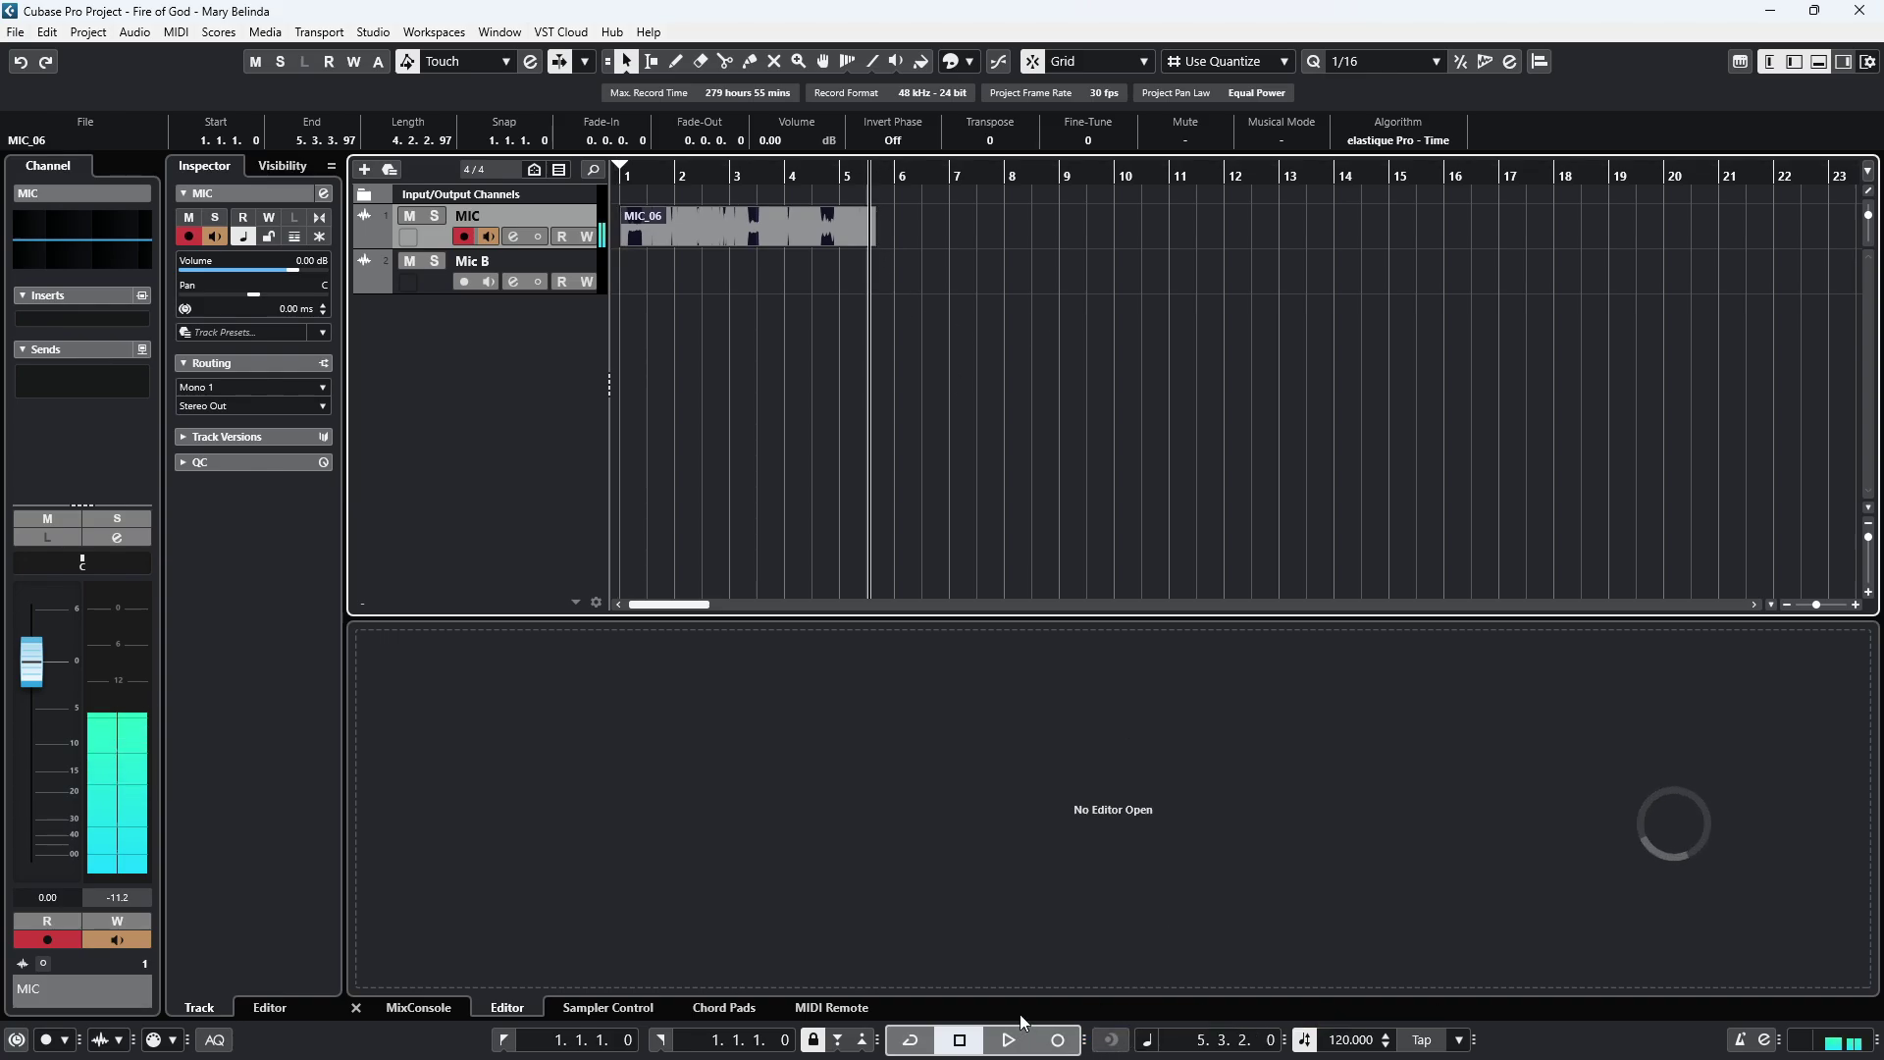
left_click(1060, 1042)
left_click(1061, 1043)
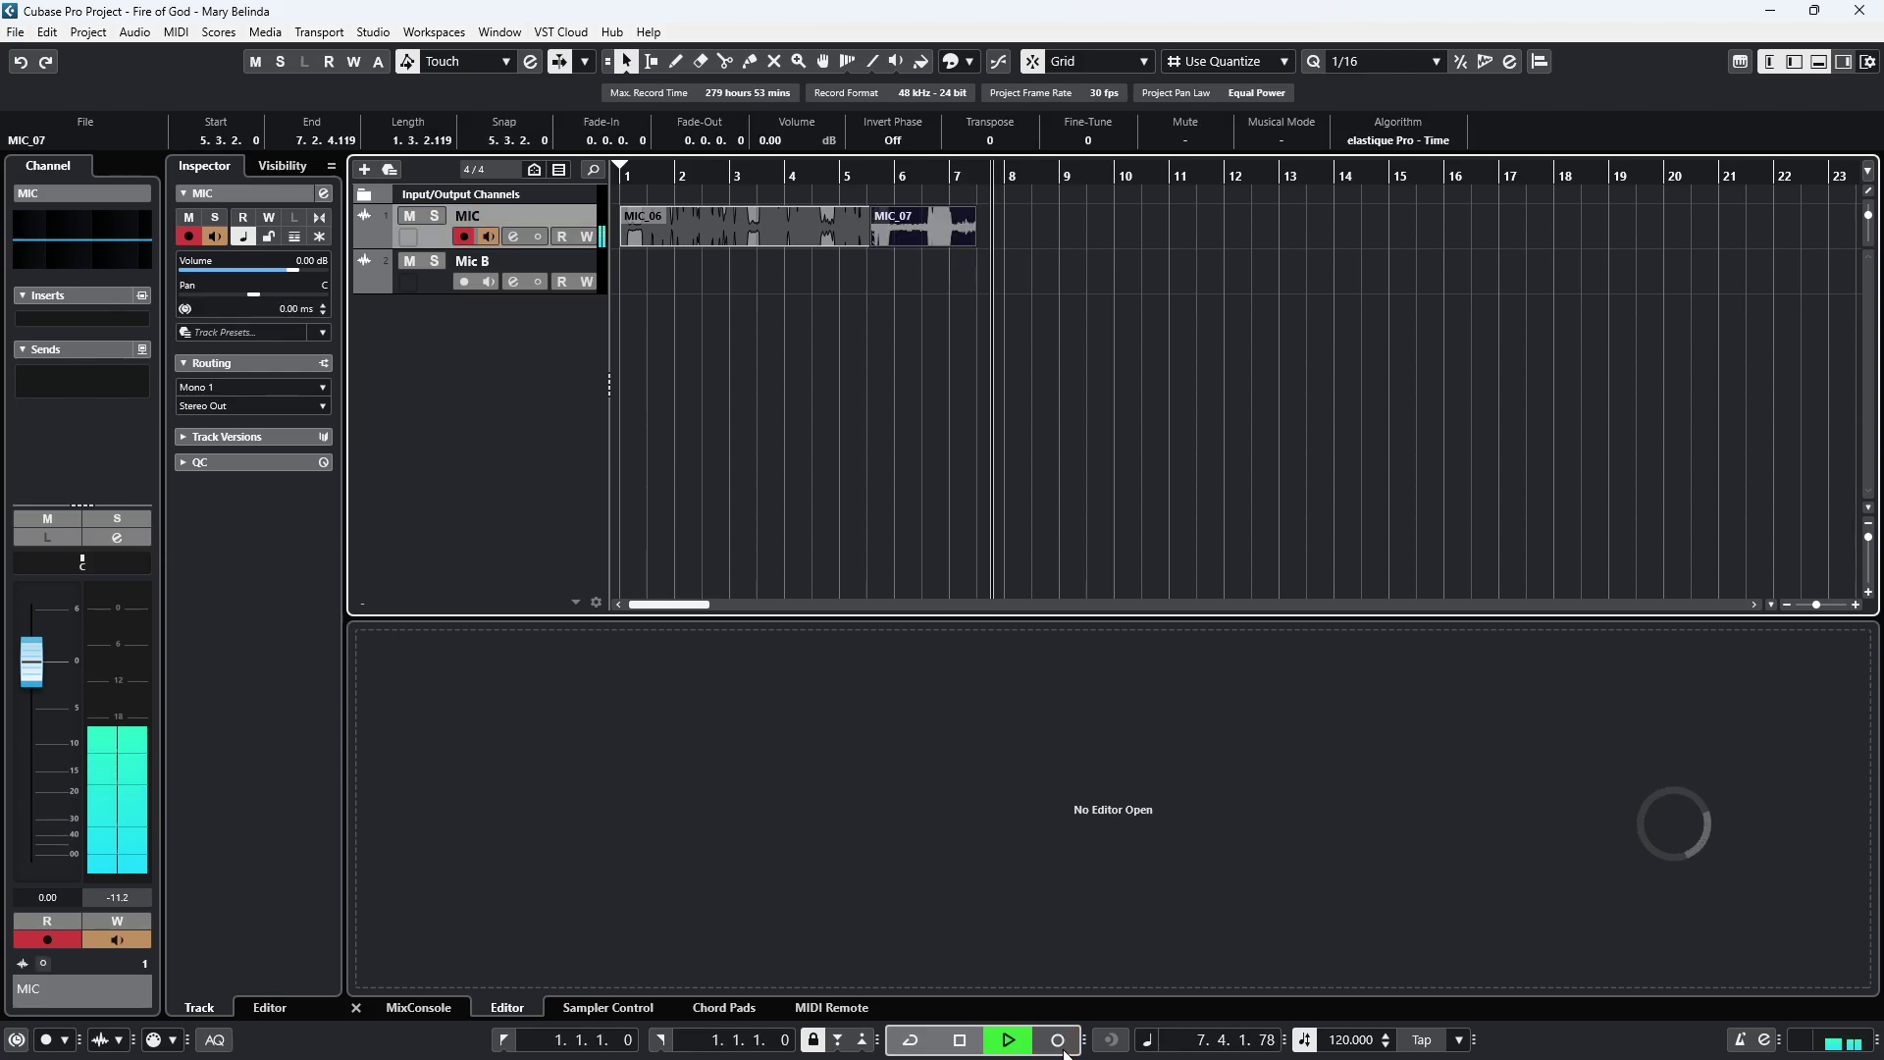
key("space")
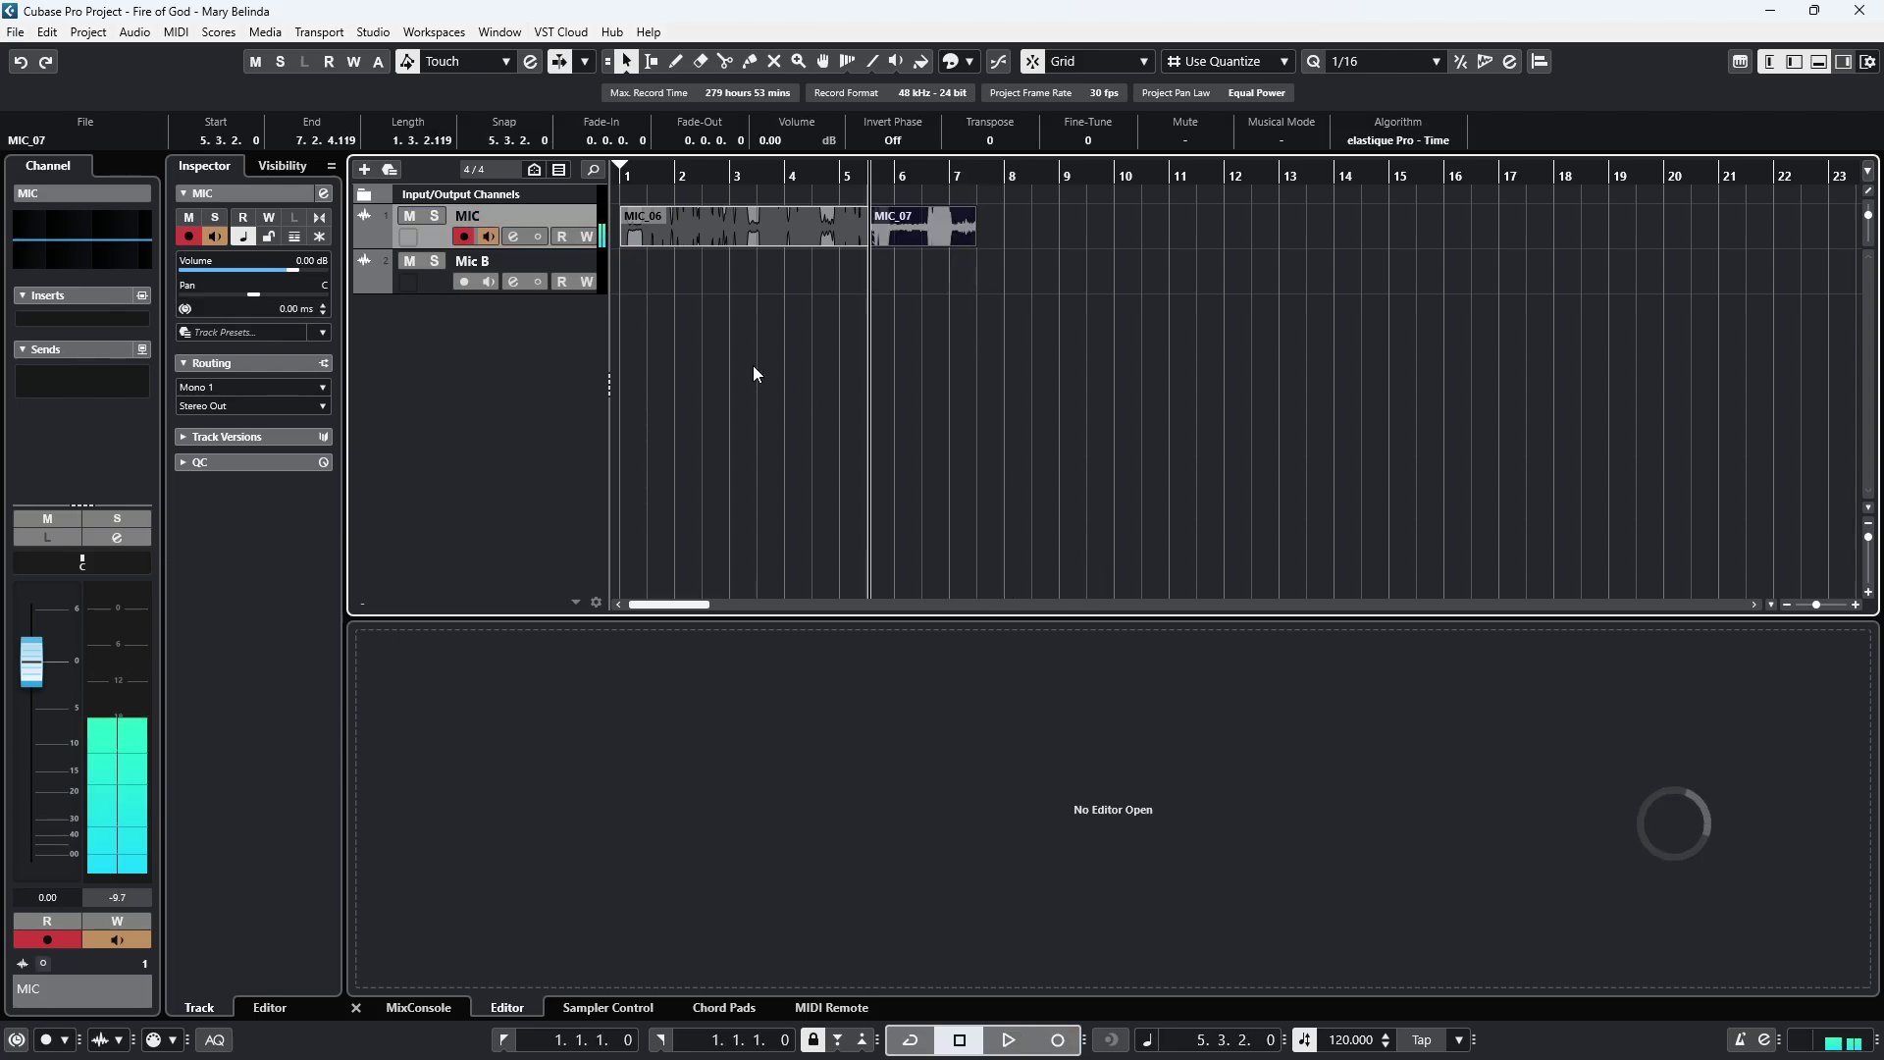
left_click(1007, 171)
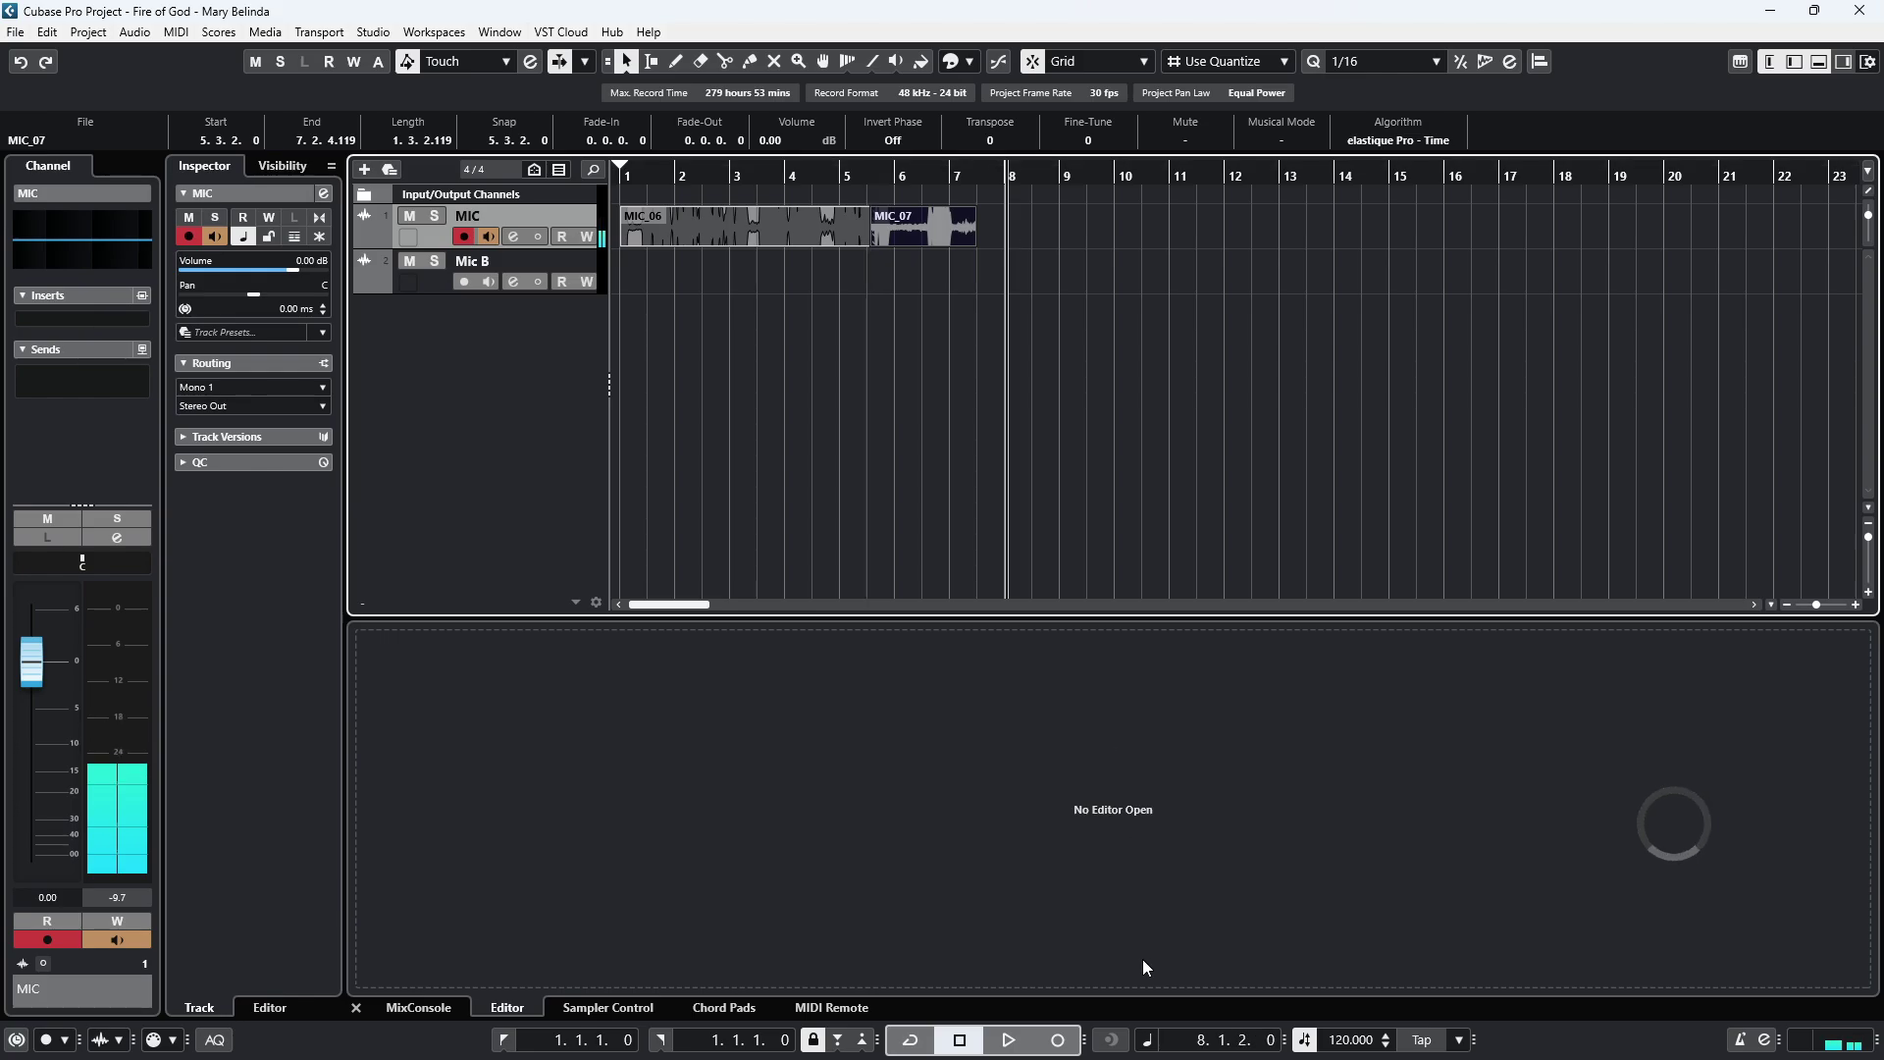
left_click(1060, 1043)
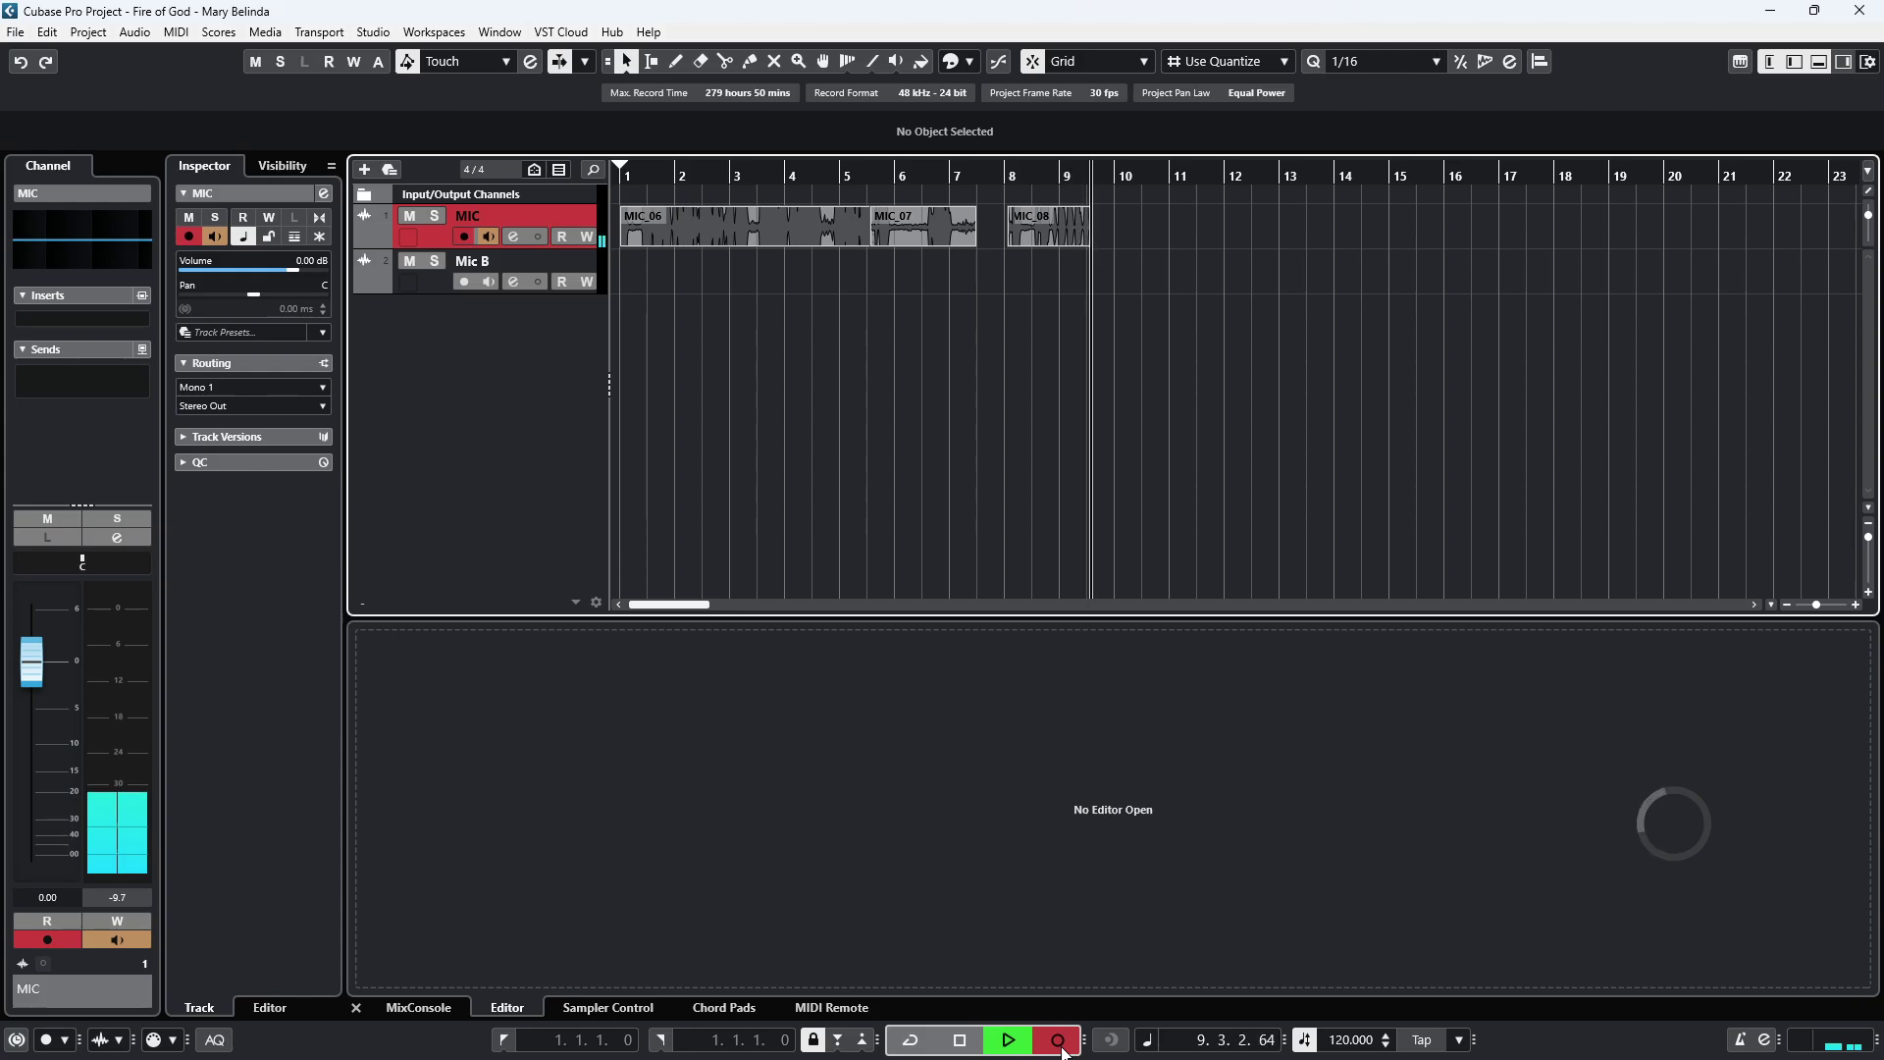
key("space")
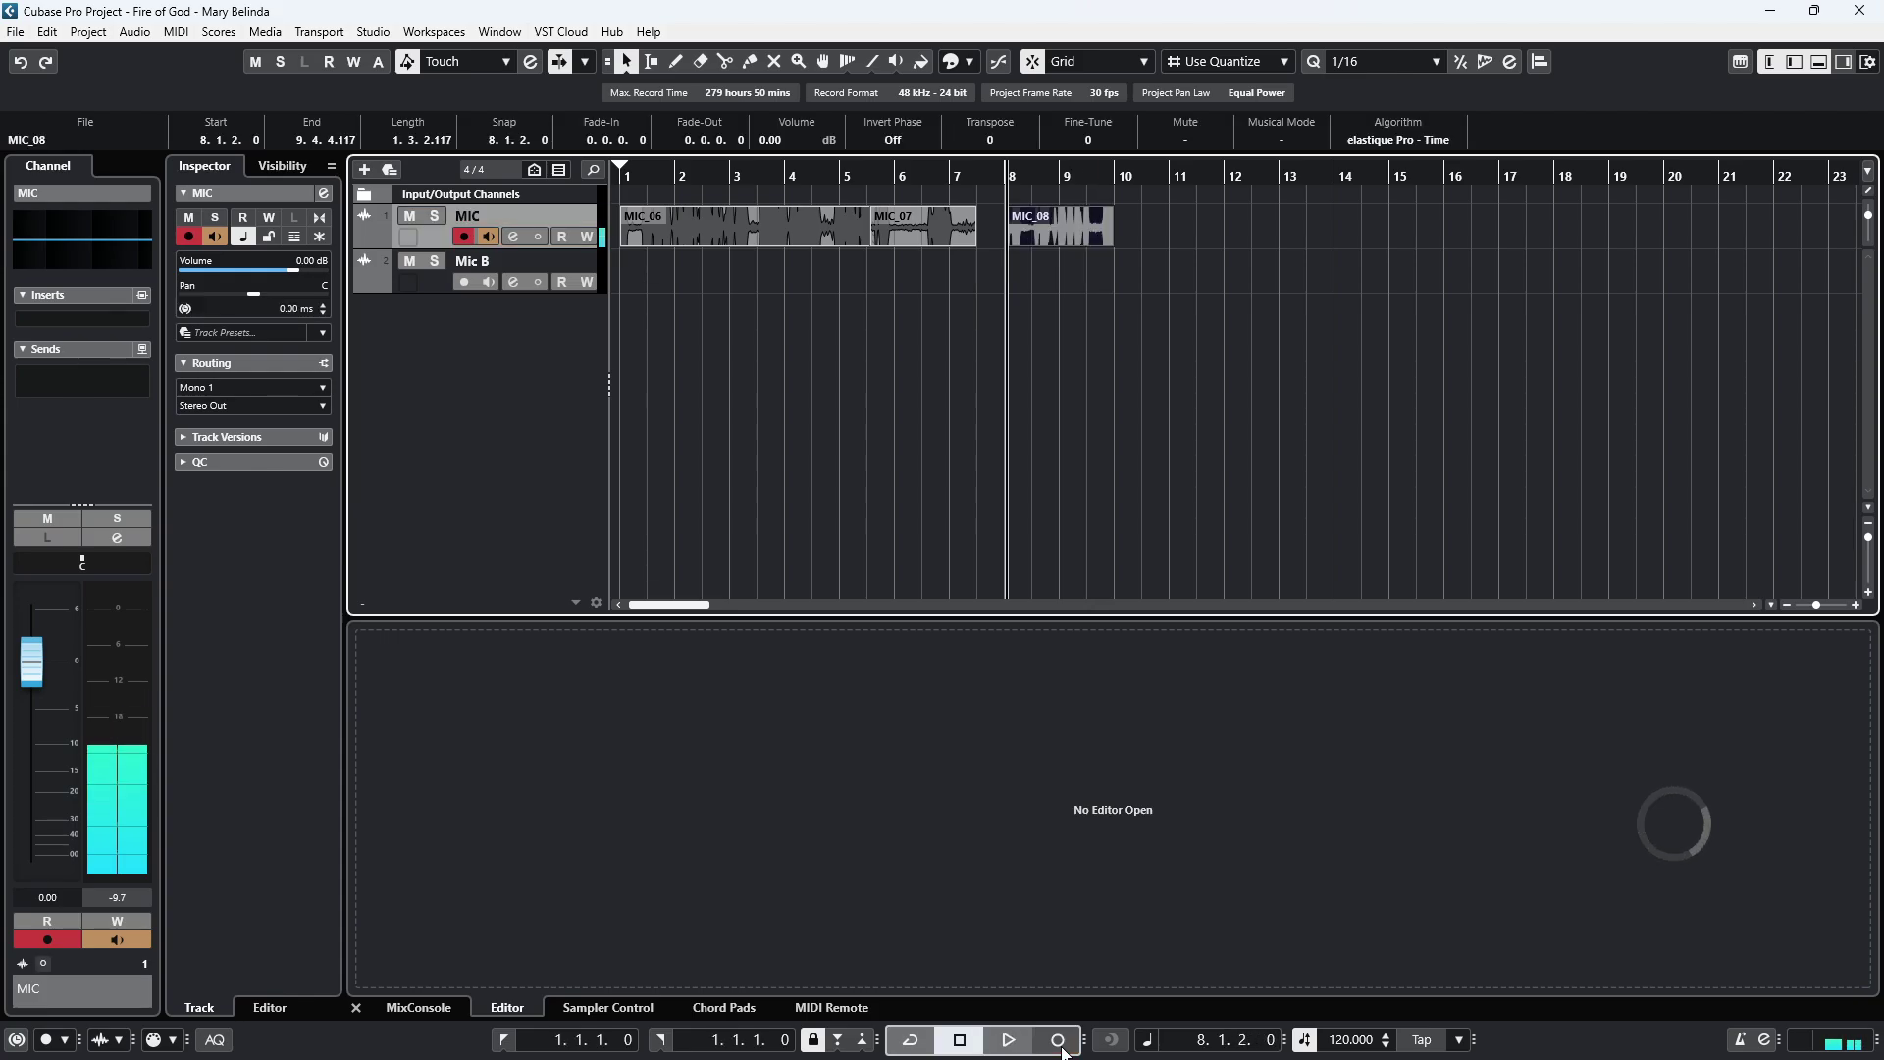
Turn off MIC monitoring and play the recorded takes back from the start.
key("Home")
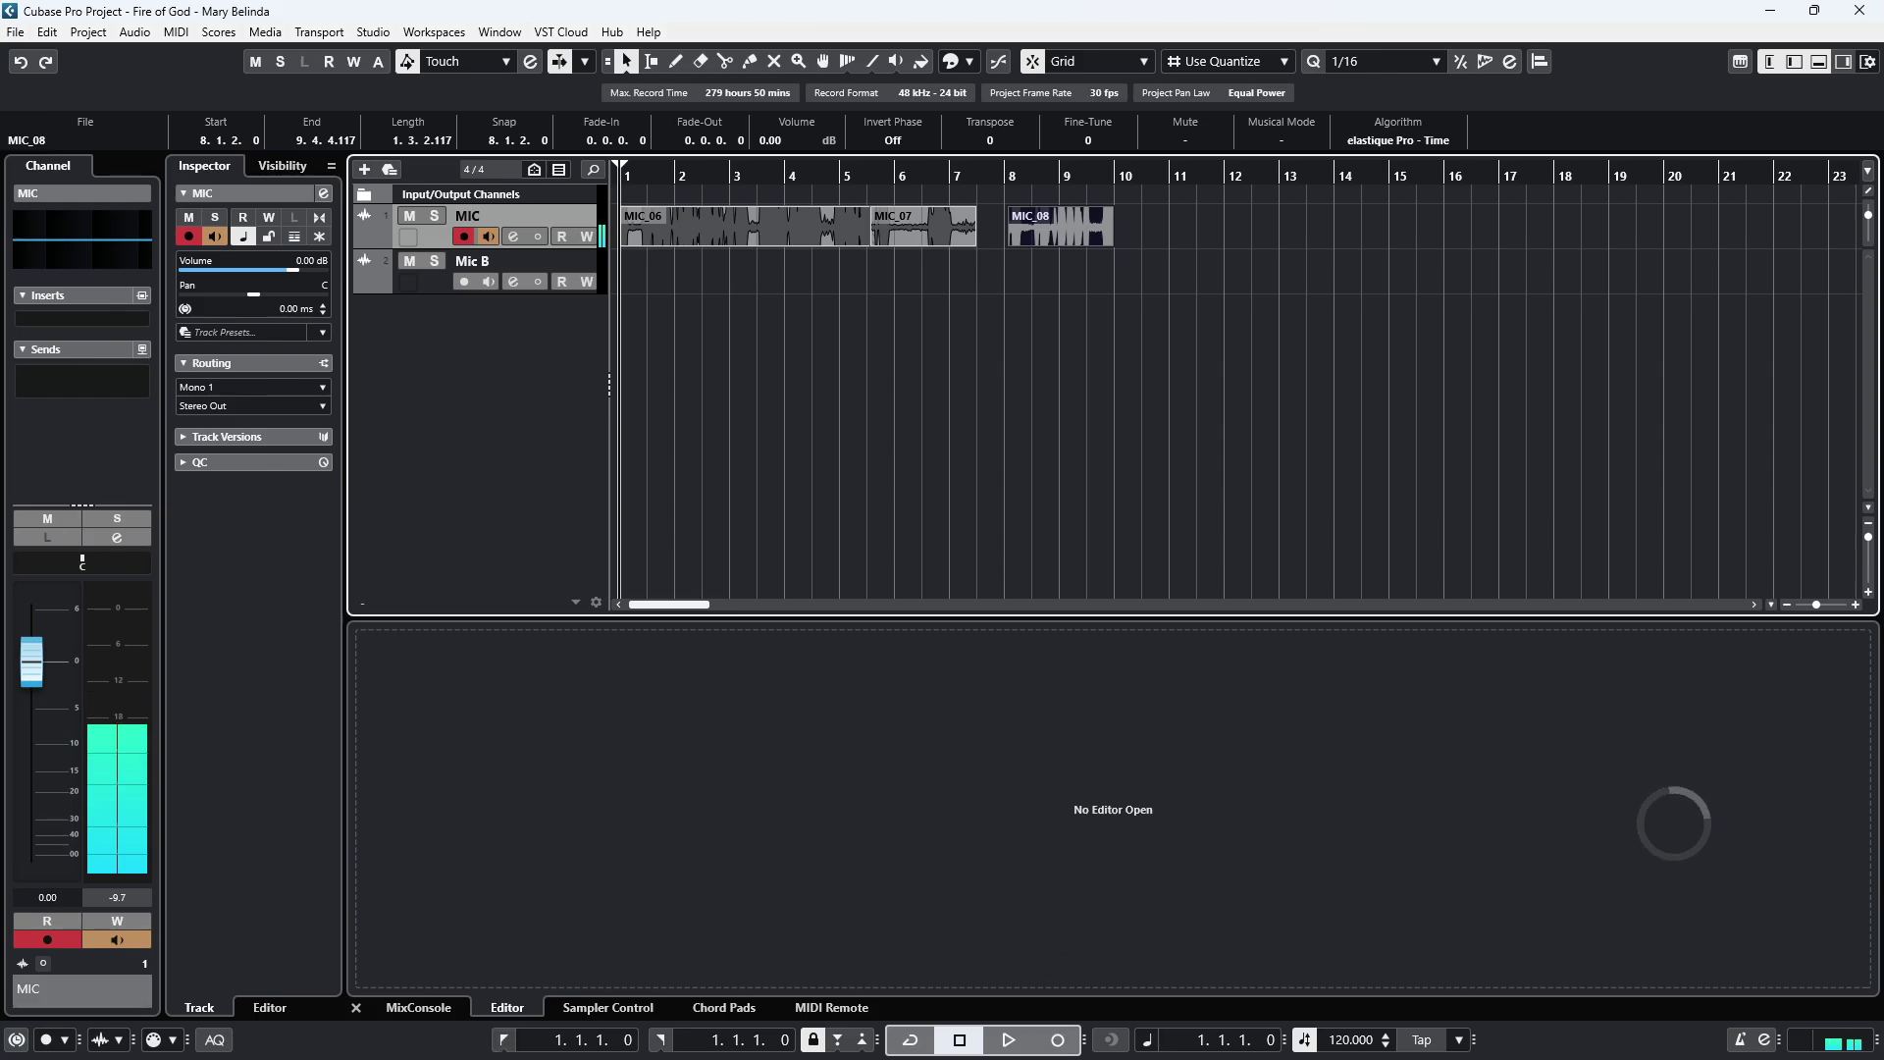
left_click(490, 237)
key("space")
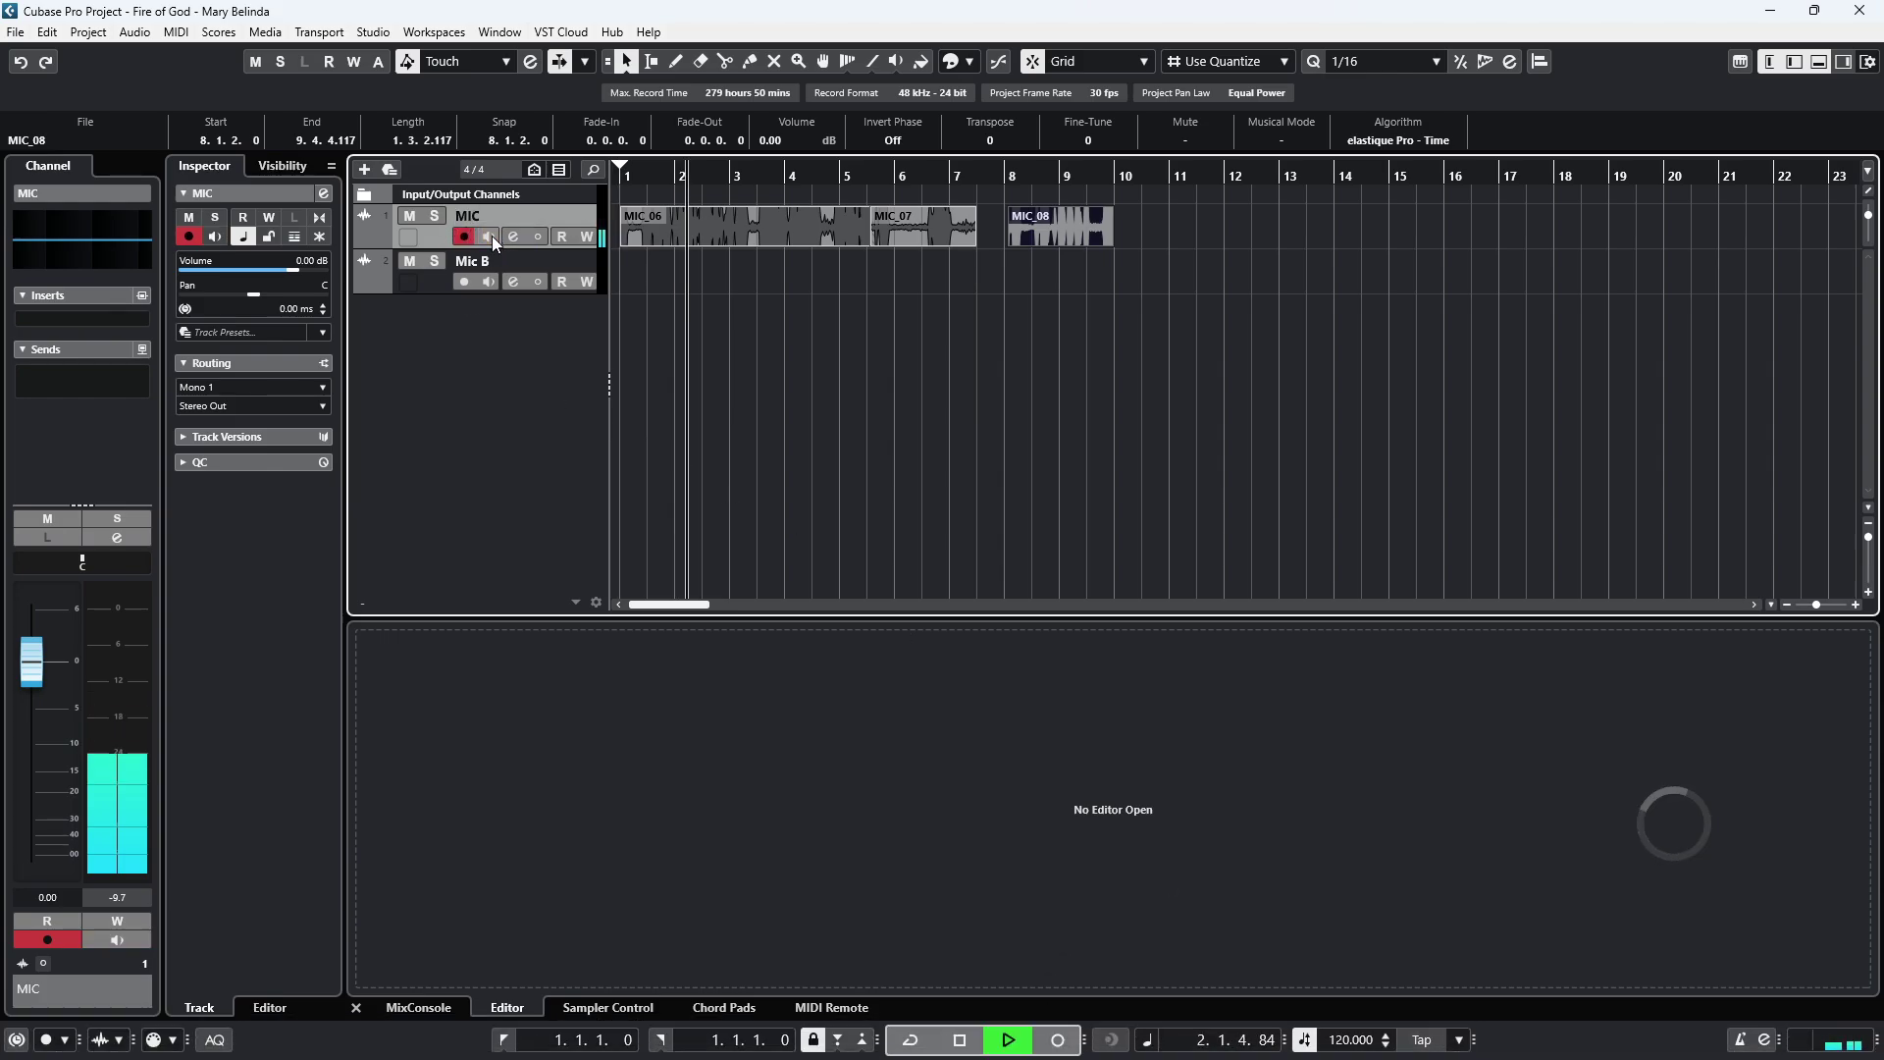
key("space")
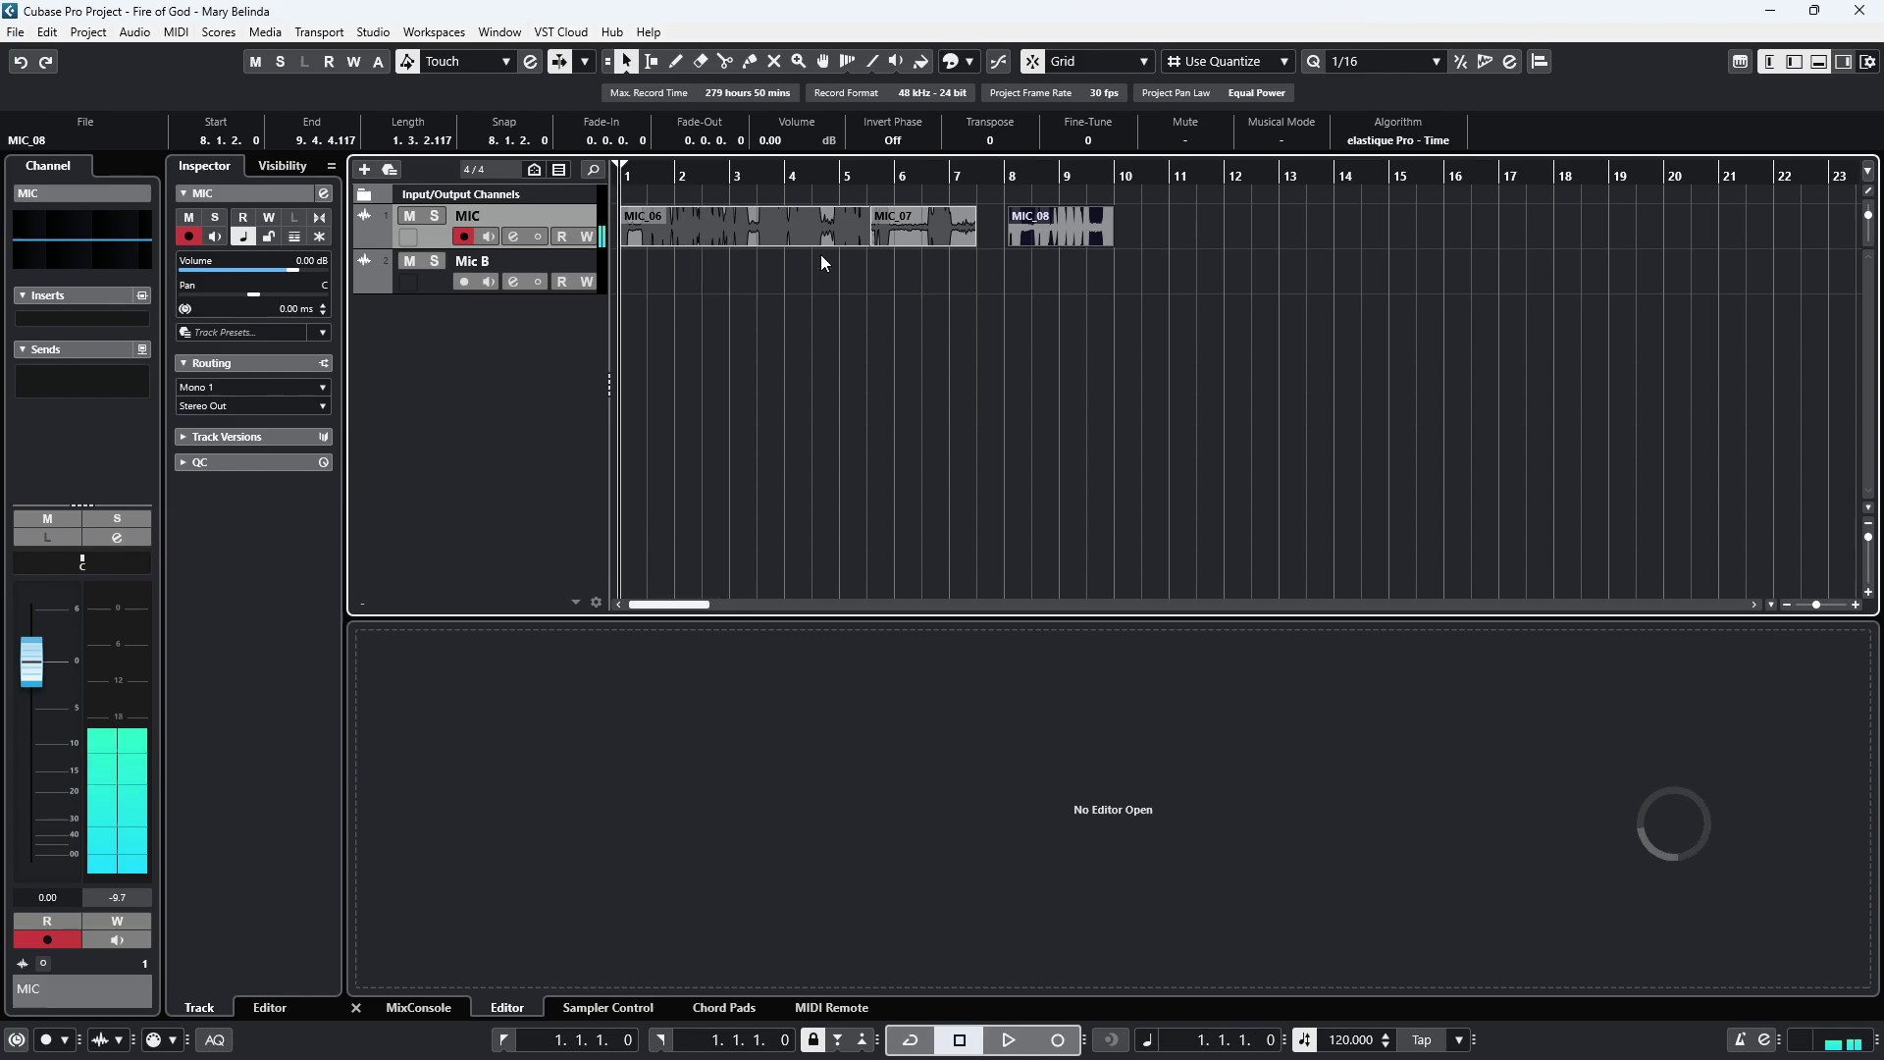
left_click(1024, 402)
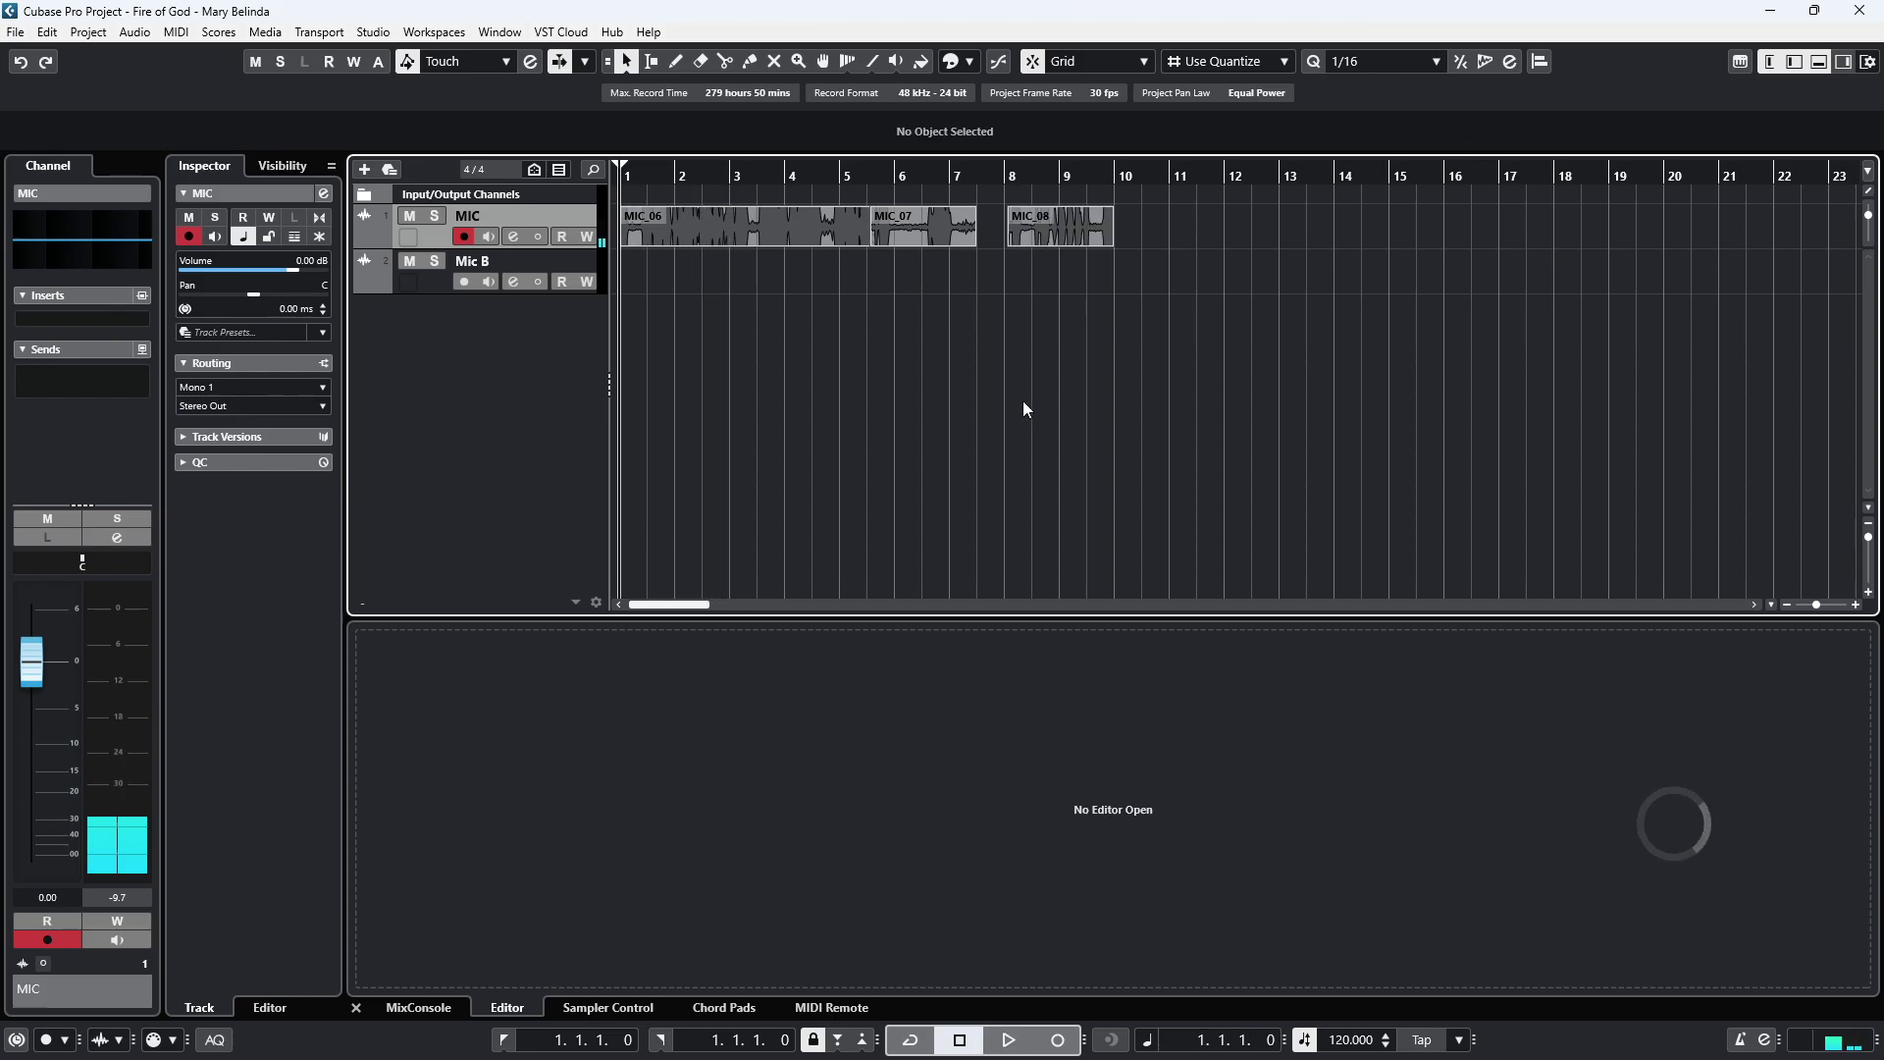